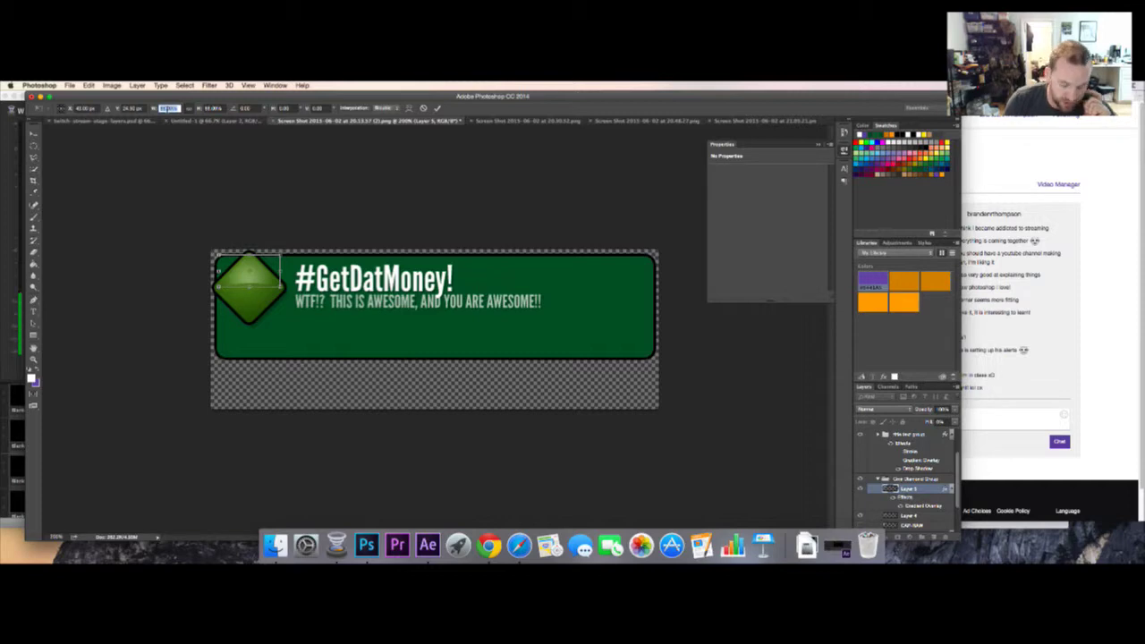
- Adjust the free transform of the gloss shape on the green diamond and apply it
type("50")
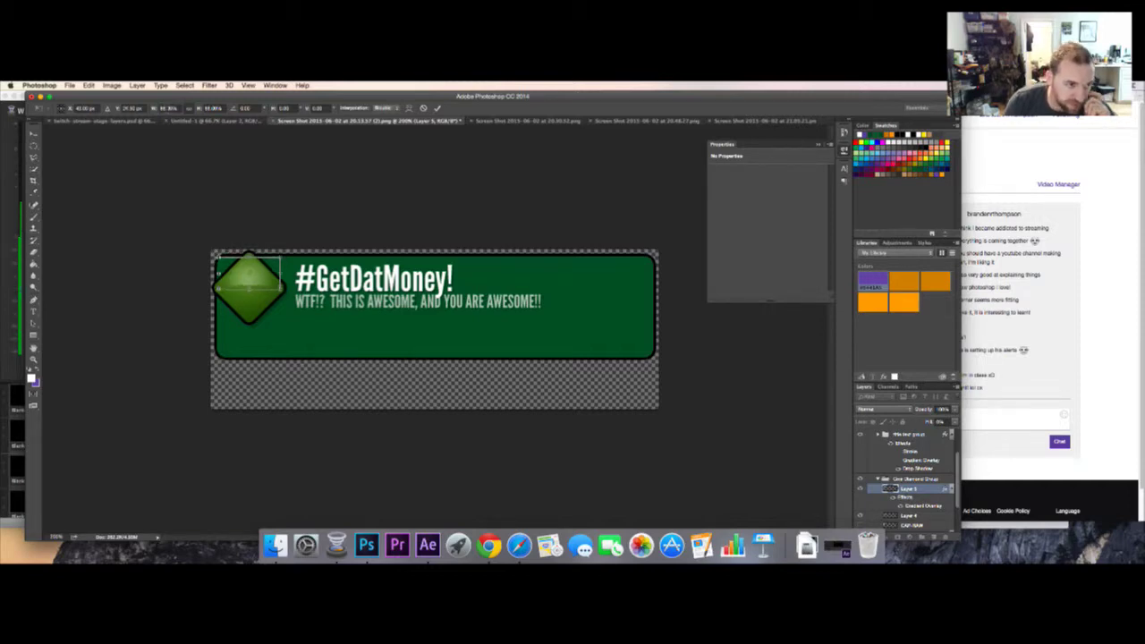
key("Return")
key("g")
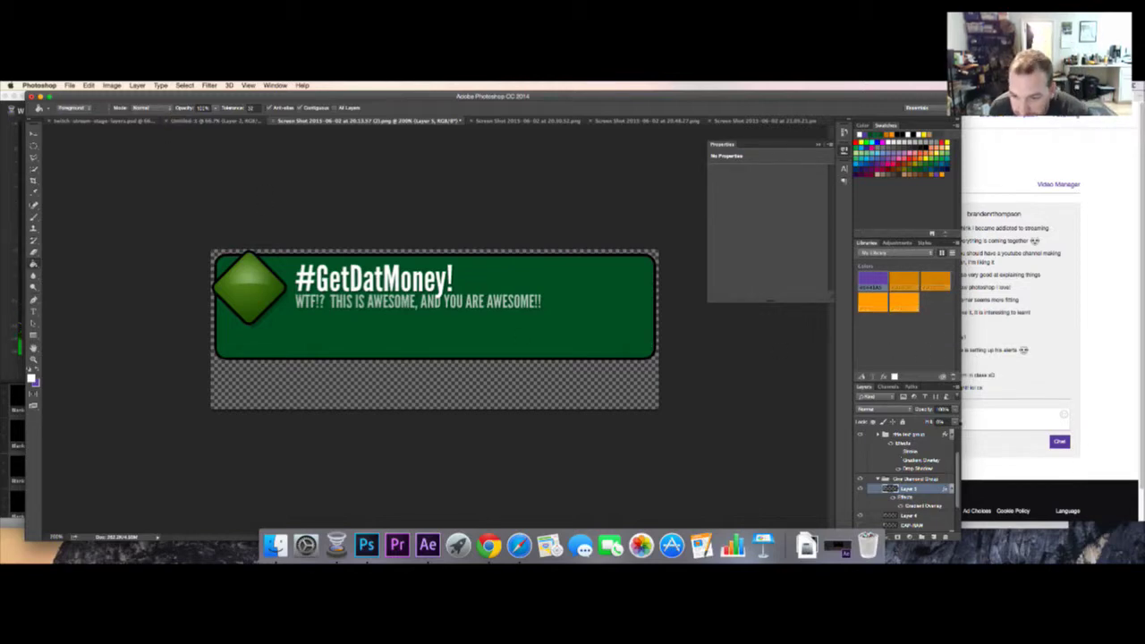
- Move Layer 5's radial Gradient Overlay toward the diamond's upper corner and raise its opacity to 100%
double_click(927, 507)
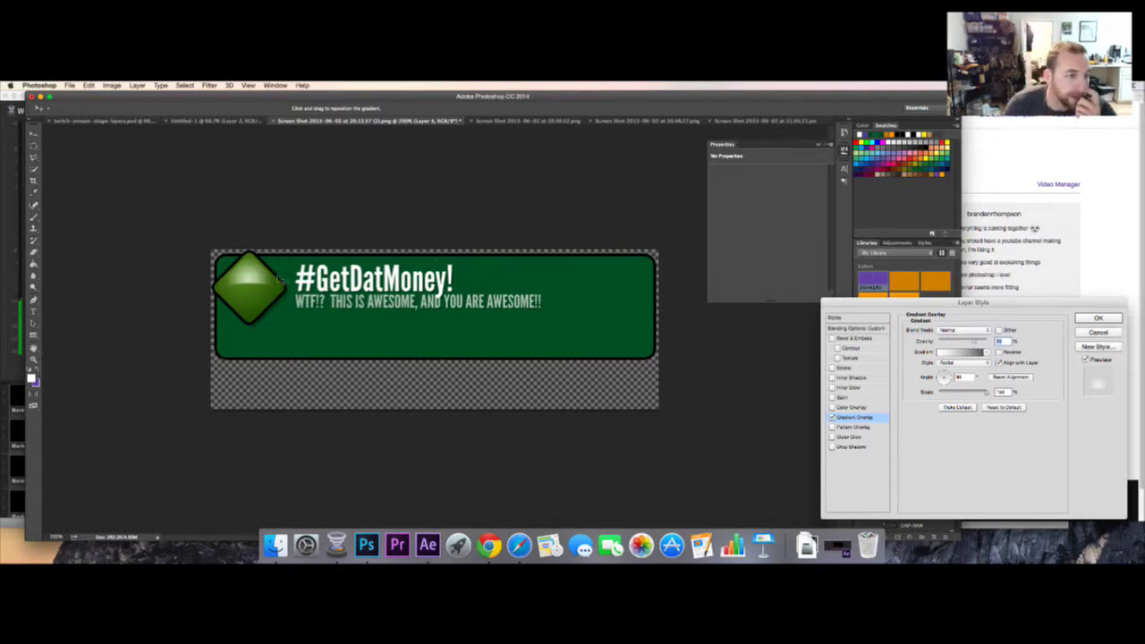
left_click_drag(254, 280, 248, 260)
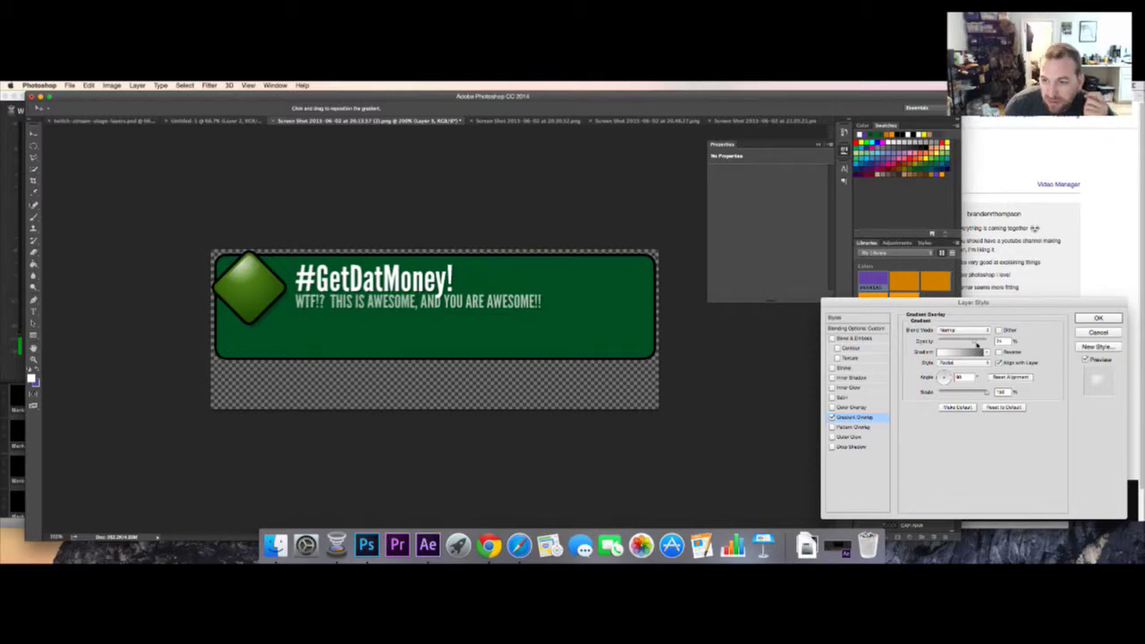
left_click_drag(974, 343, 993, 343)
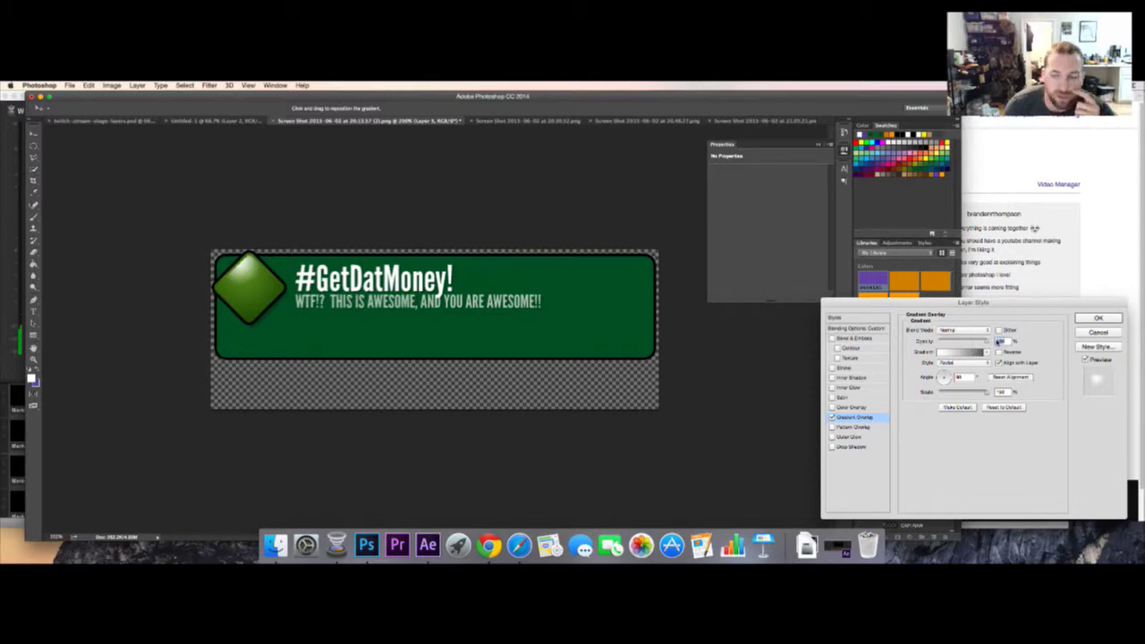
- Change Layer 5's Gradient Overlay to the Linear style and reverse its colors
left_click(964, 363)
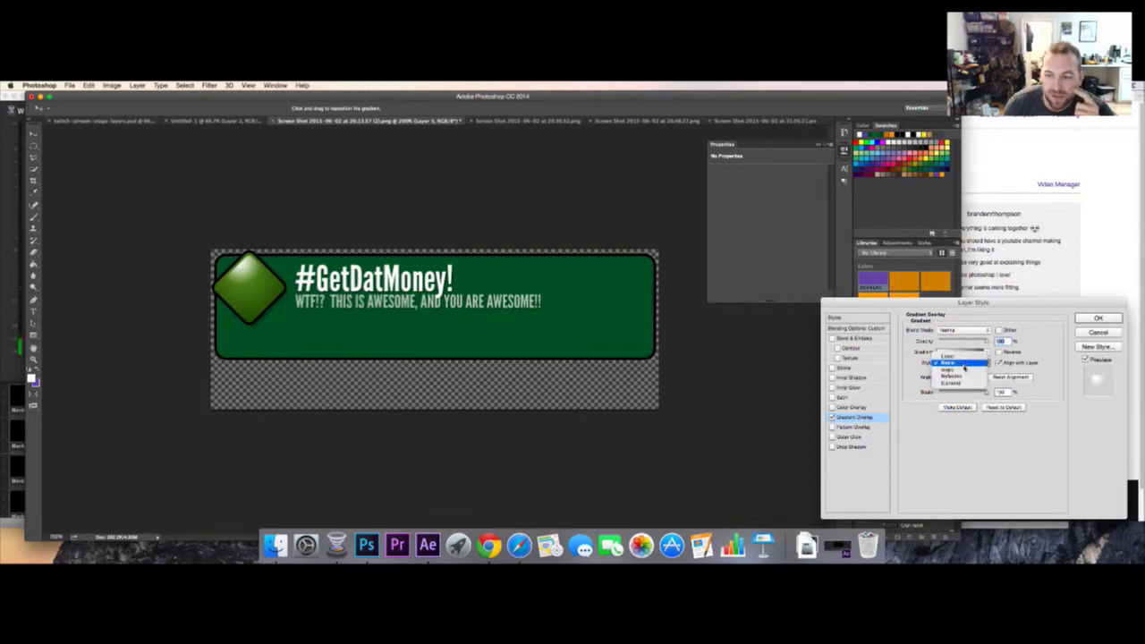
left_click(958, 353)
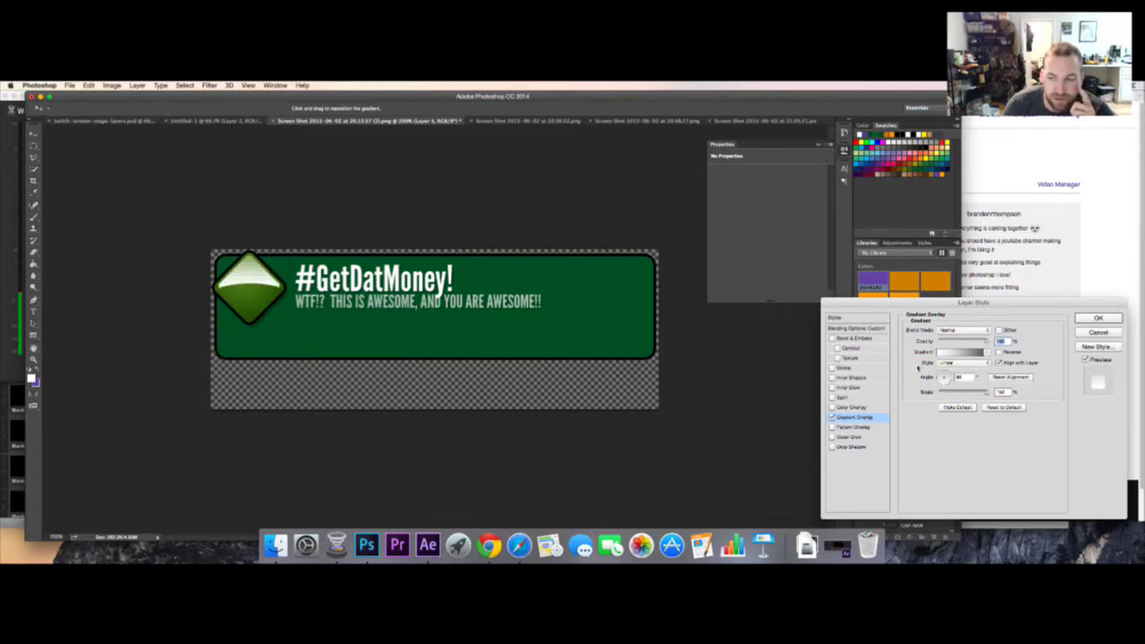
left_click(1000, 353)
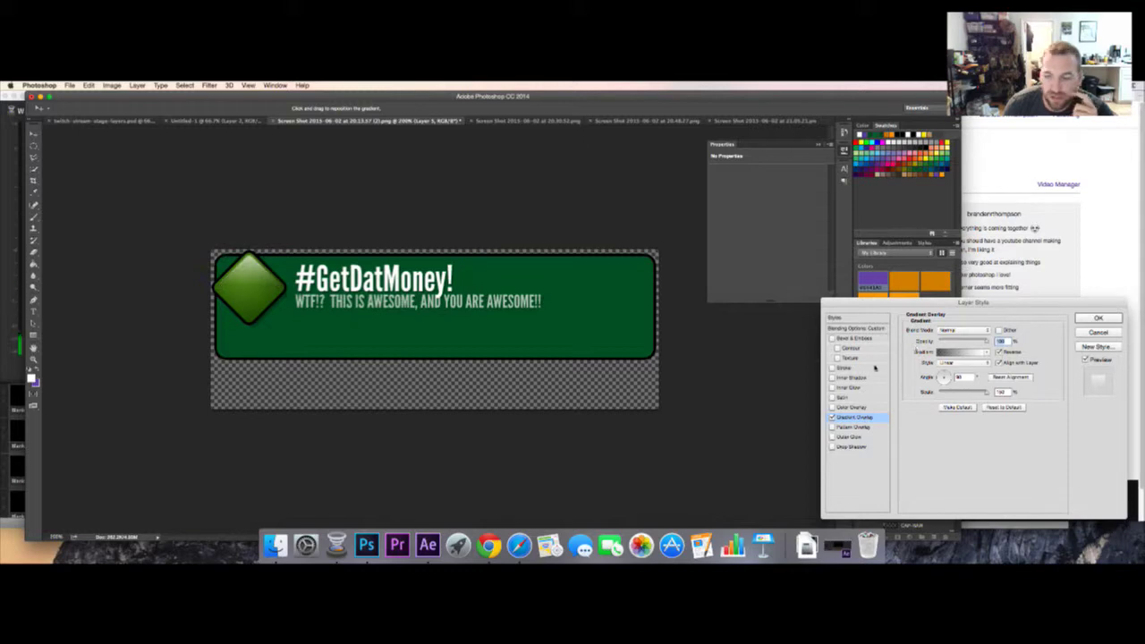
- Tilt the linear gradient's angle diagonally and shift the gradient slightly down within the diamond's gloss
left_click(941, 376)
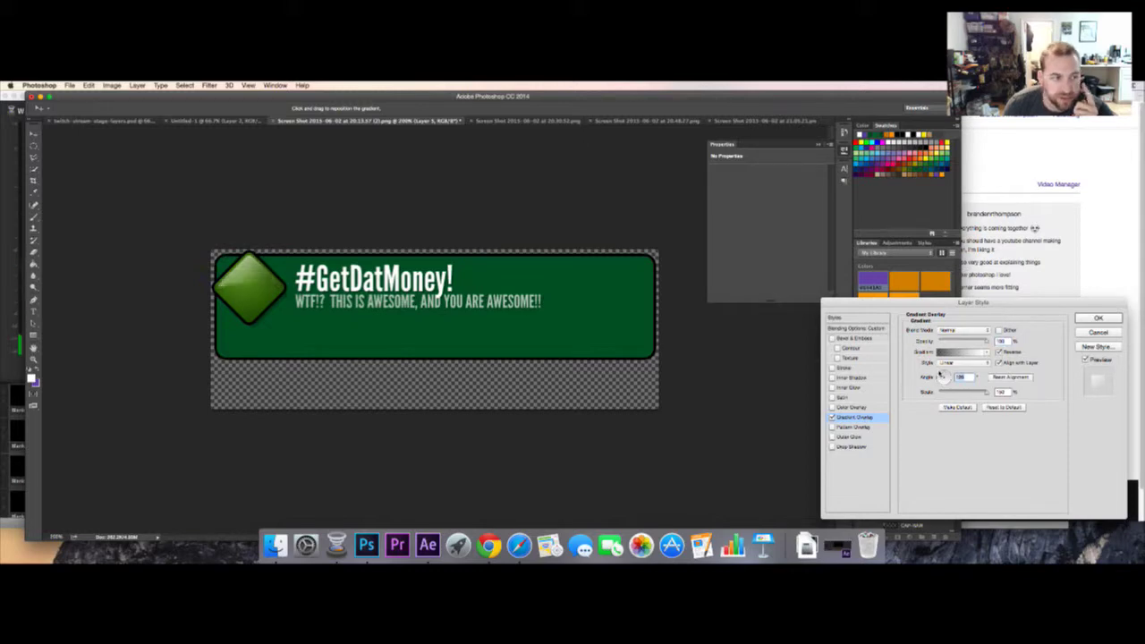
left_click(942, 376)
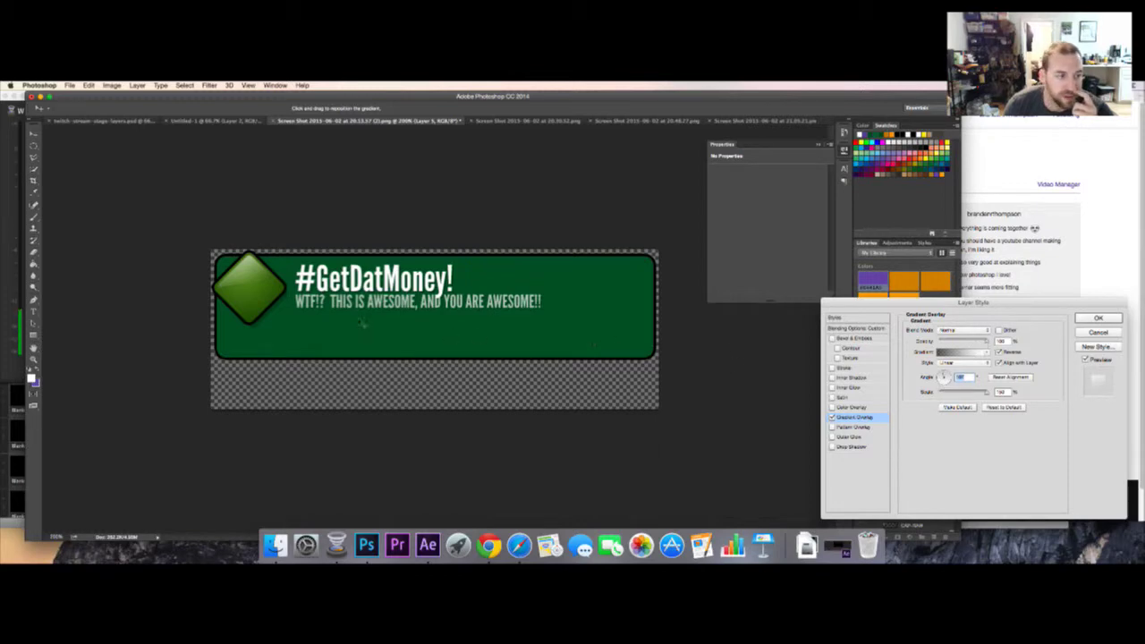
mouse_move(262, 293)
left_mouse_down()
mouse_move(295, 333)
mouse_move(277, 286)
mouse_move(262, 298)
left_mouse_up()
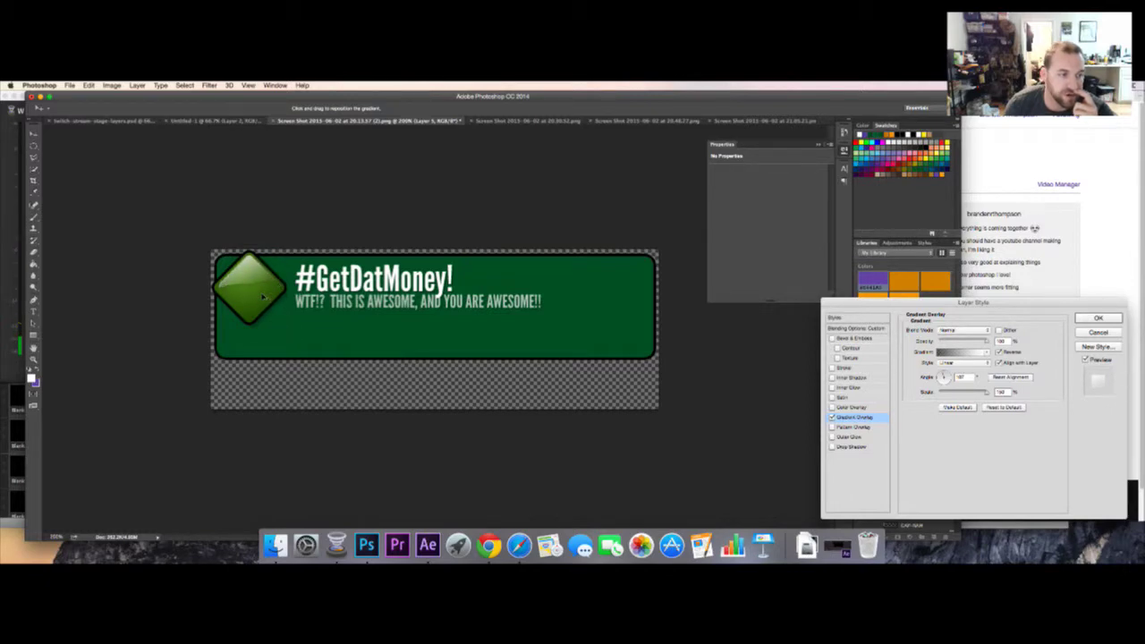
left_click_drag(939, 376, 943, 377)
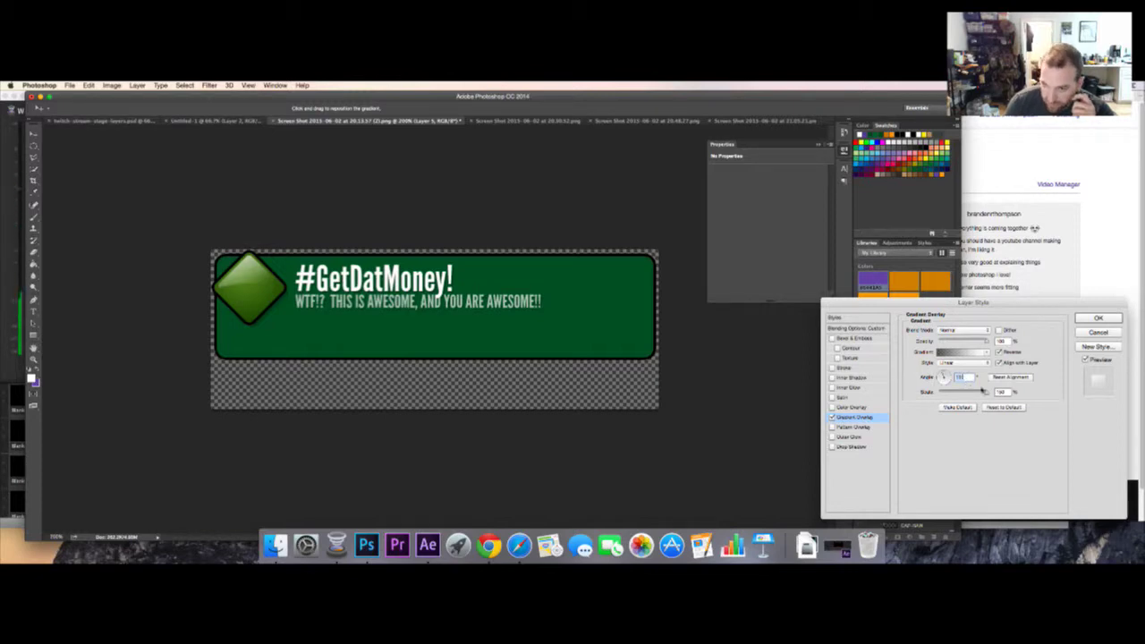
type("180")
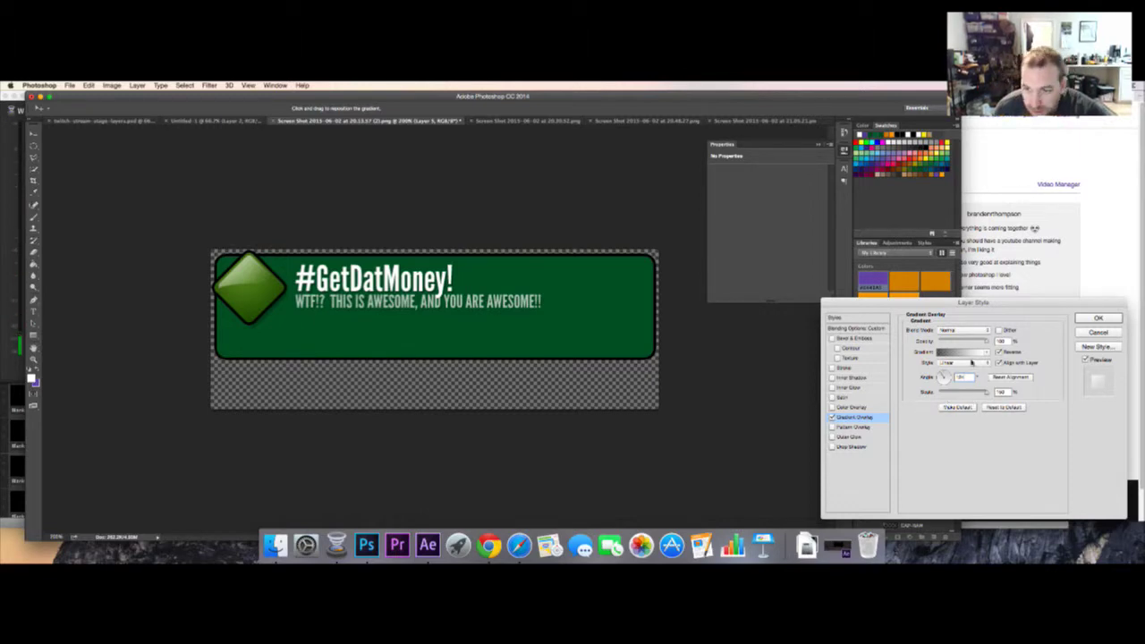
- Reduce the Gradient Overlay's opacity for a subtler gloss and apply the layer style
left_click_drag(990, 347, 969, 343)
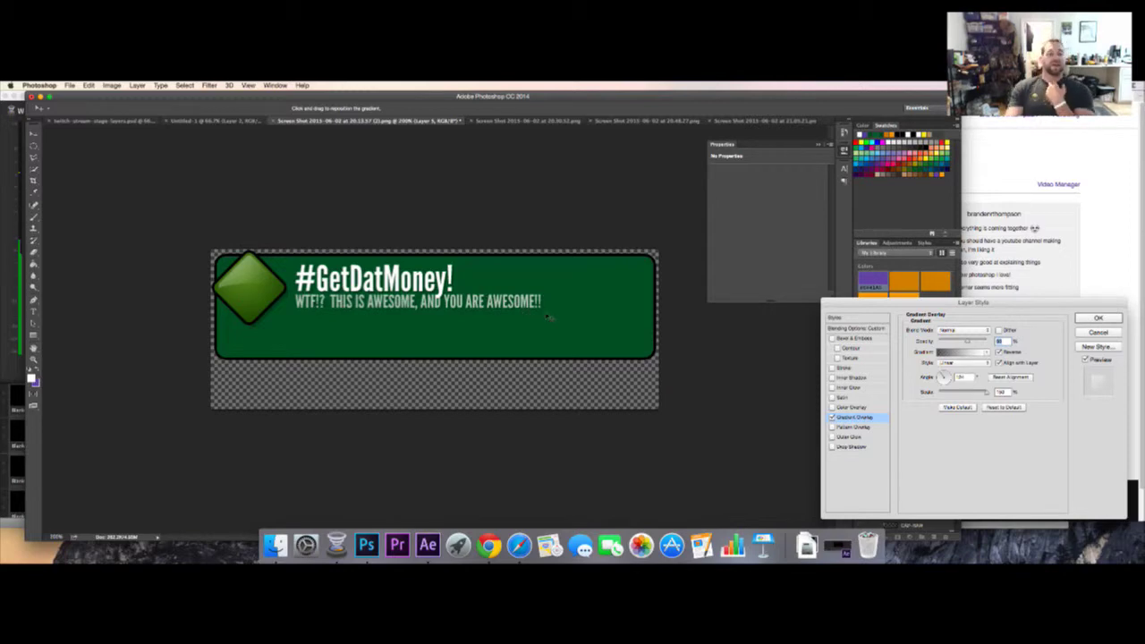
left_click(1099, 318)
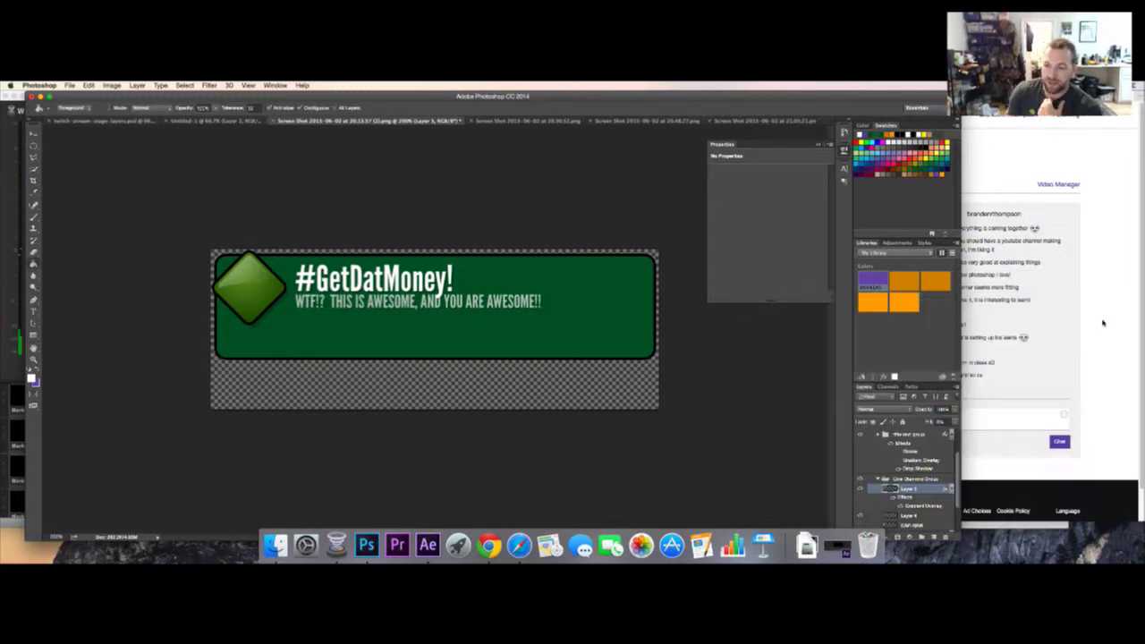
- Check the chat on the Twitch dashboard in Safari and return to Photoshop
left_click(1093, 336)
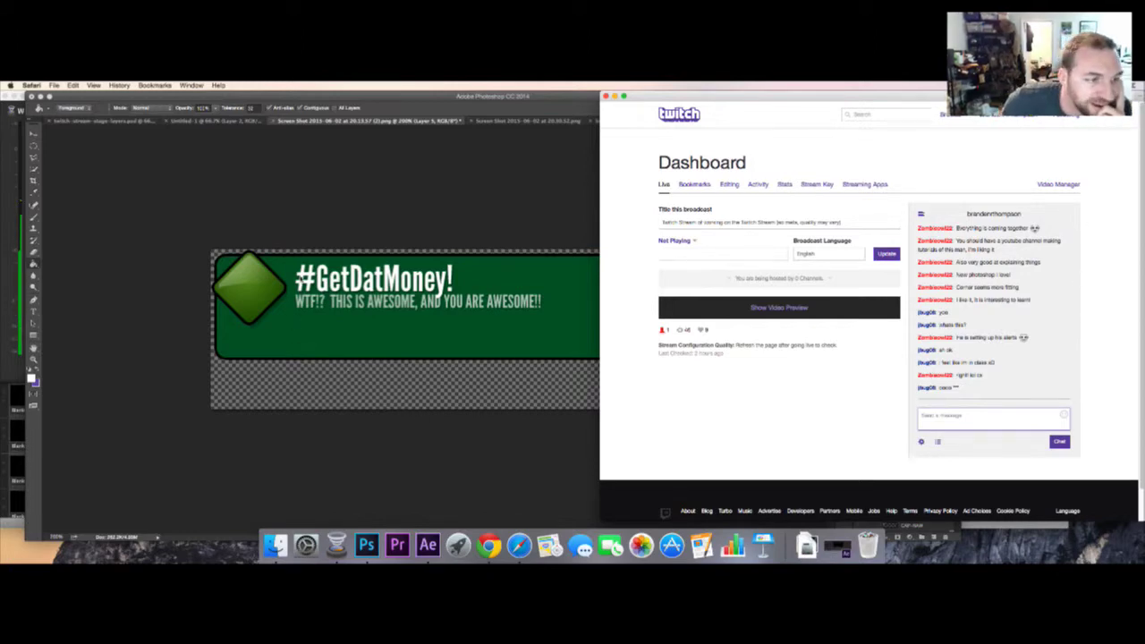
key("super+Tab")
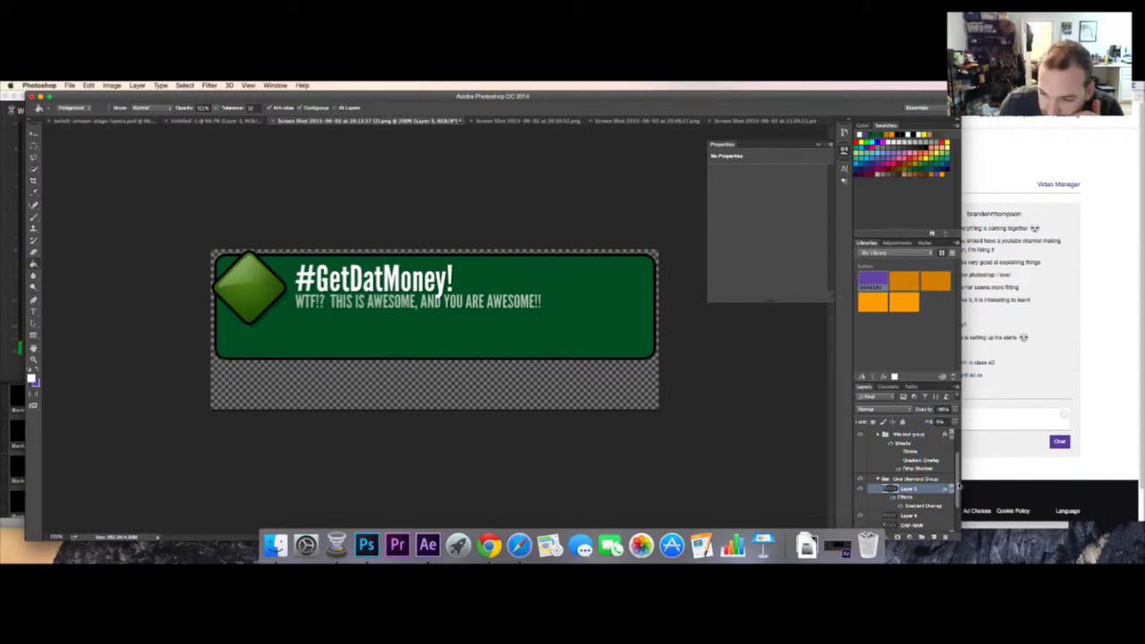
- Toggle the CAP-RAW layer's visibility to preview the webcam photo over the diamond, leaving it hidden
left_click_drag(957, 488, 957, 506)
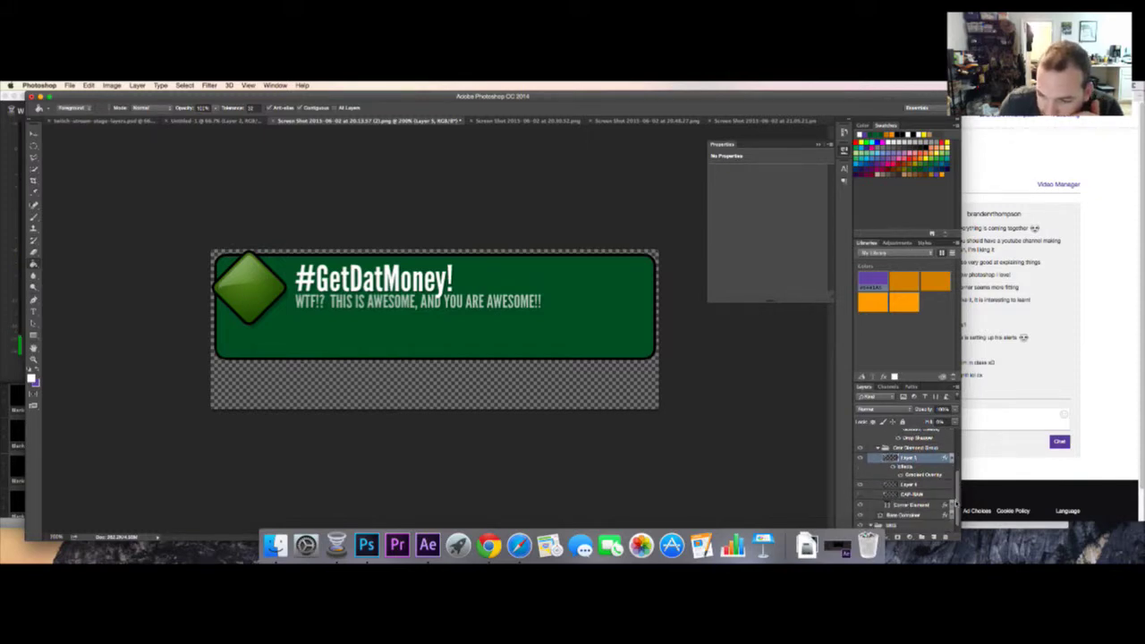
left_click(861, 496)
left_click(861, 496)
left_click(861, 496)
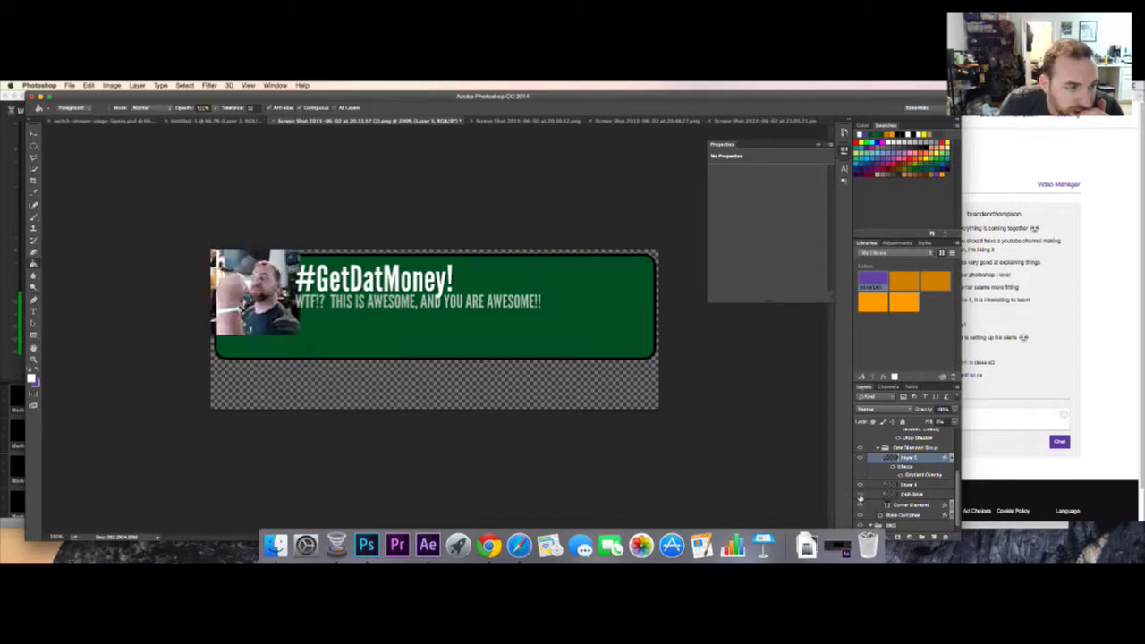
left_click(860, 494)
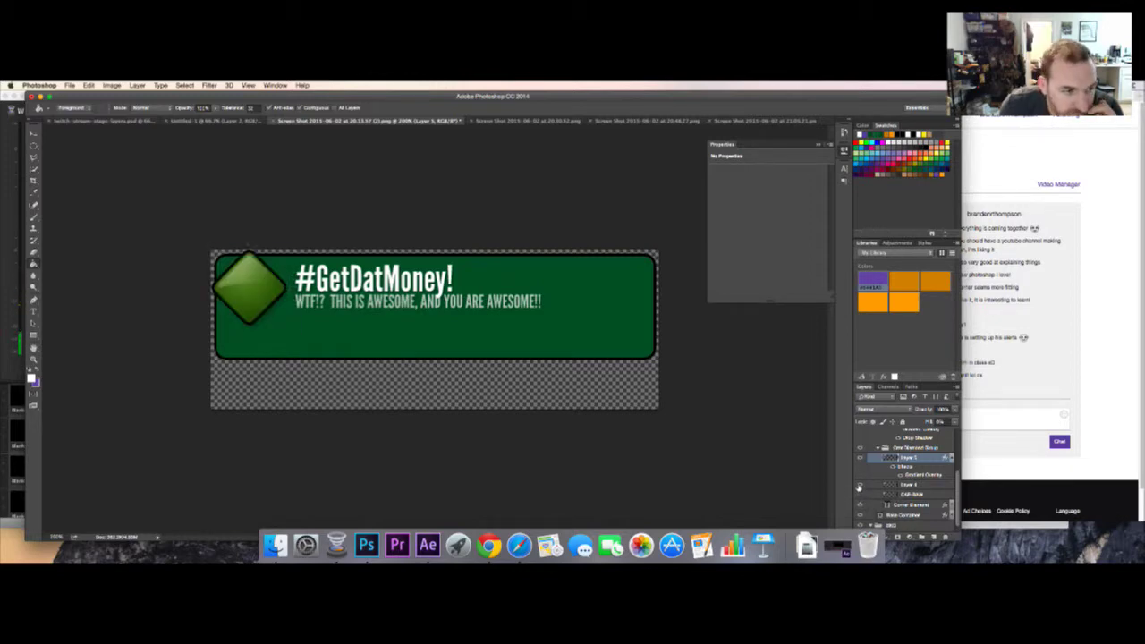
- Raise the fill of Layer 4, the diamond-shaped webcam photo, to a mostly opaque level
left_click(888, 486)
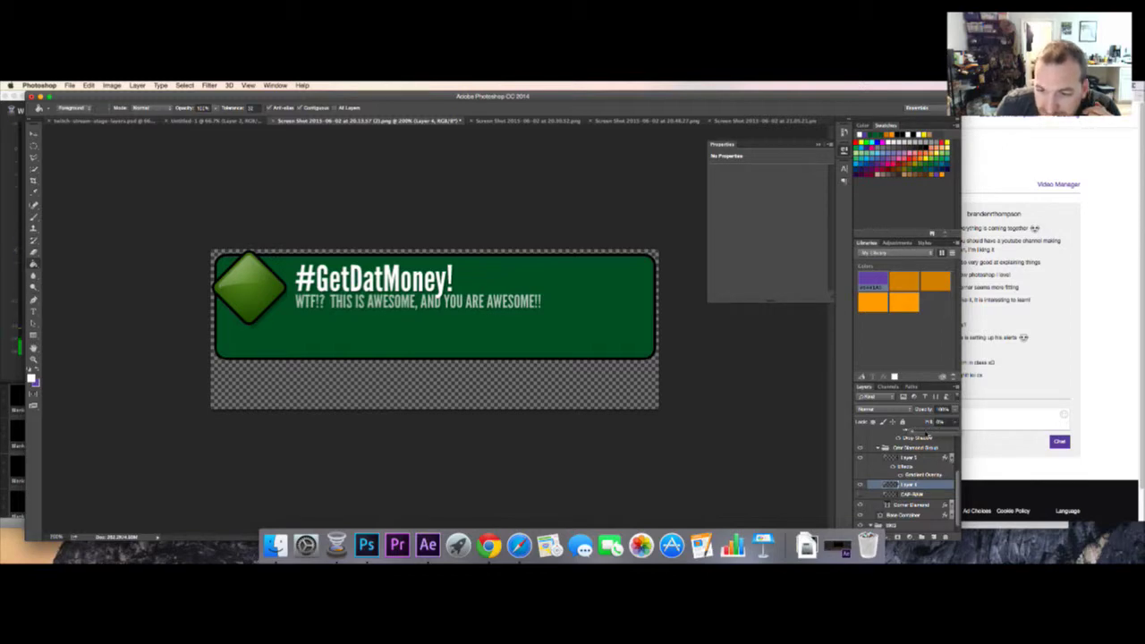
left_click_drag(927, 433, 944, 434)
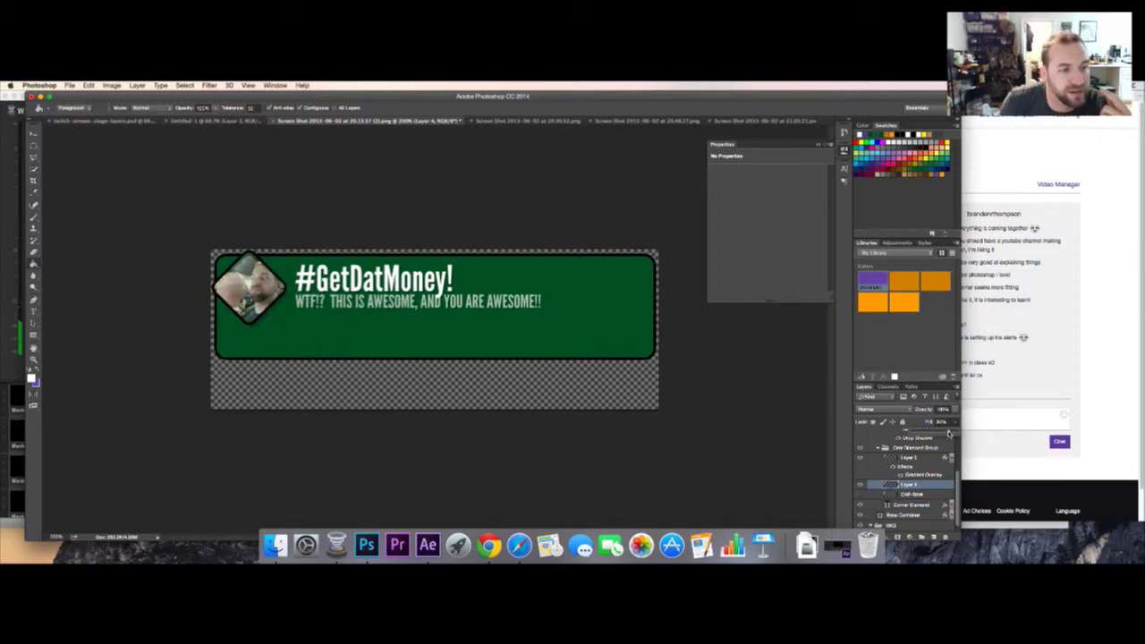
left_click_drag(949, 433, 944, 435)
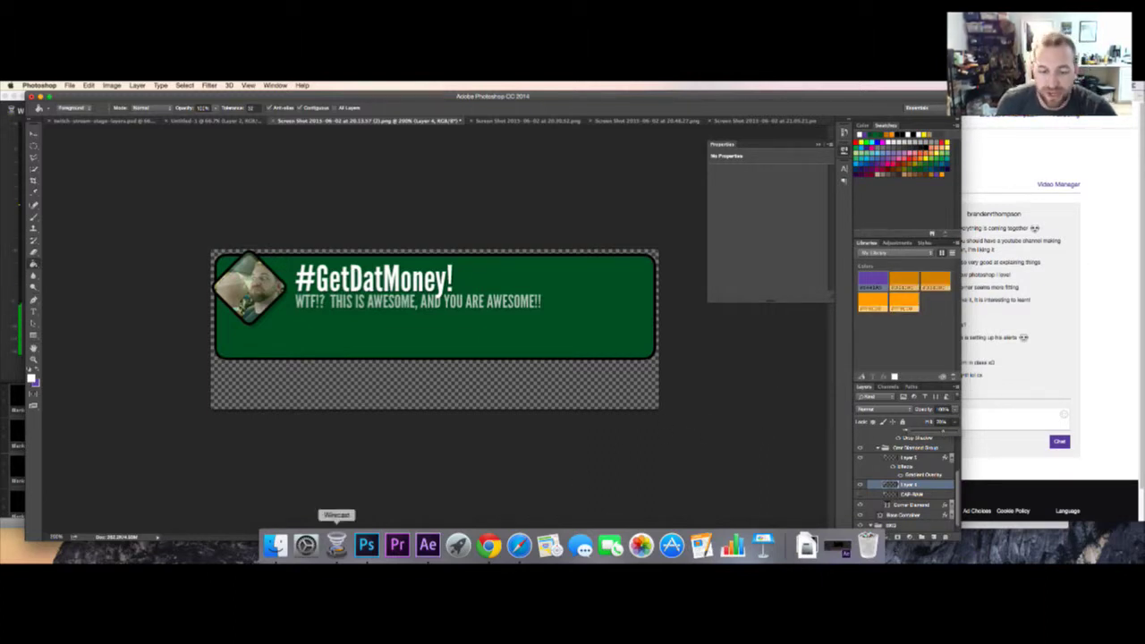
- Look for new chat messages on the Twitch dashboard in Safari and switch back to Photoshop
left_click(519, 542)
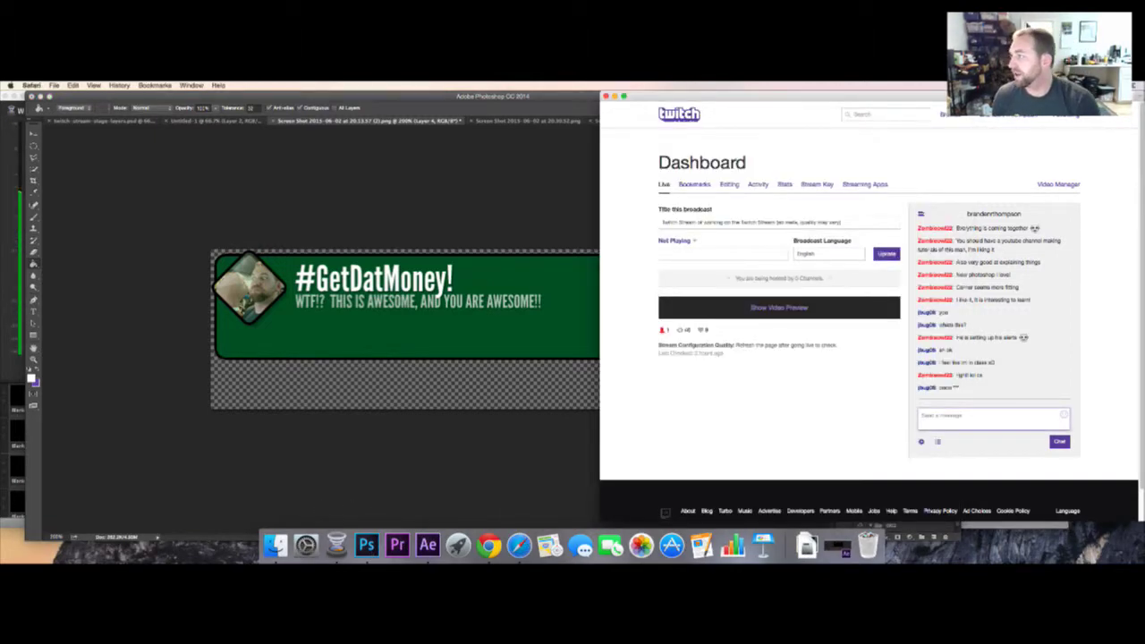
left_click(511, 156)
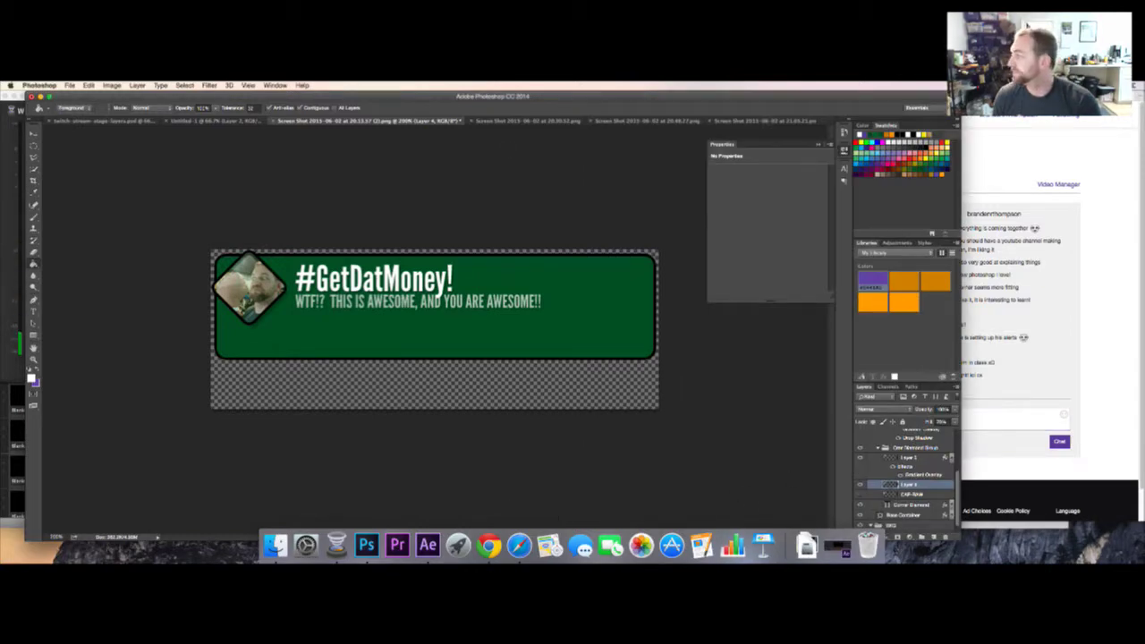
key("super+Tab")
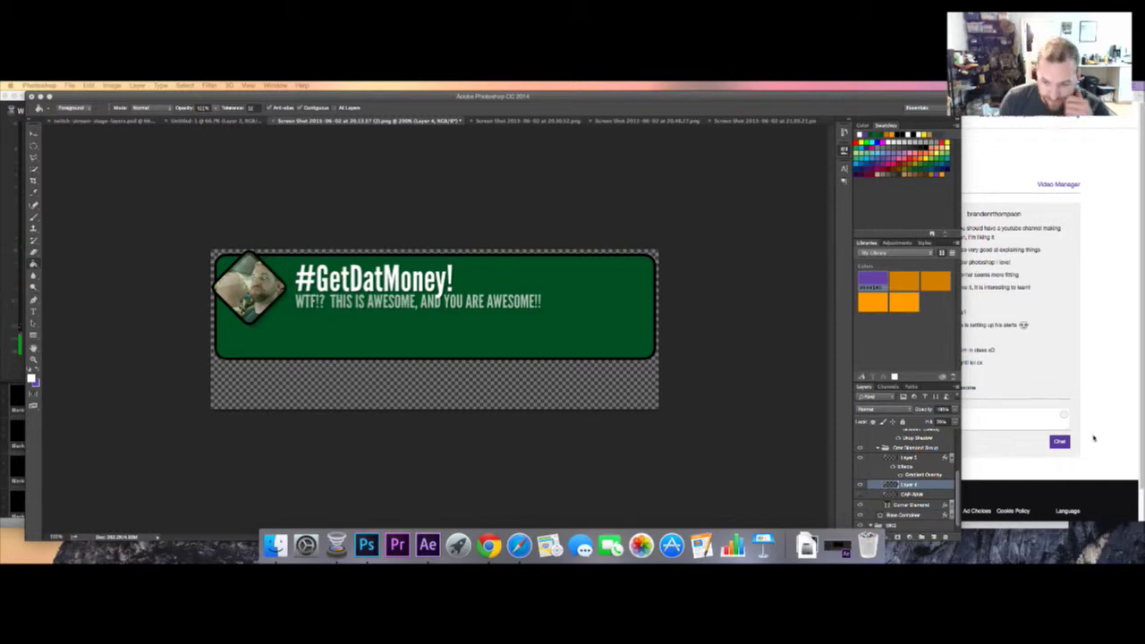
- Select the Base Container layer in the DONATIONS group and collapse the diamond group and the text group's effects
left_click(958, 493)
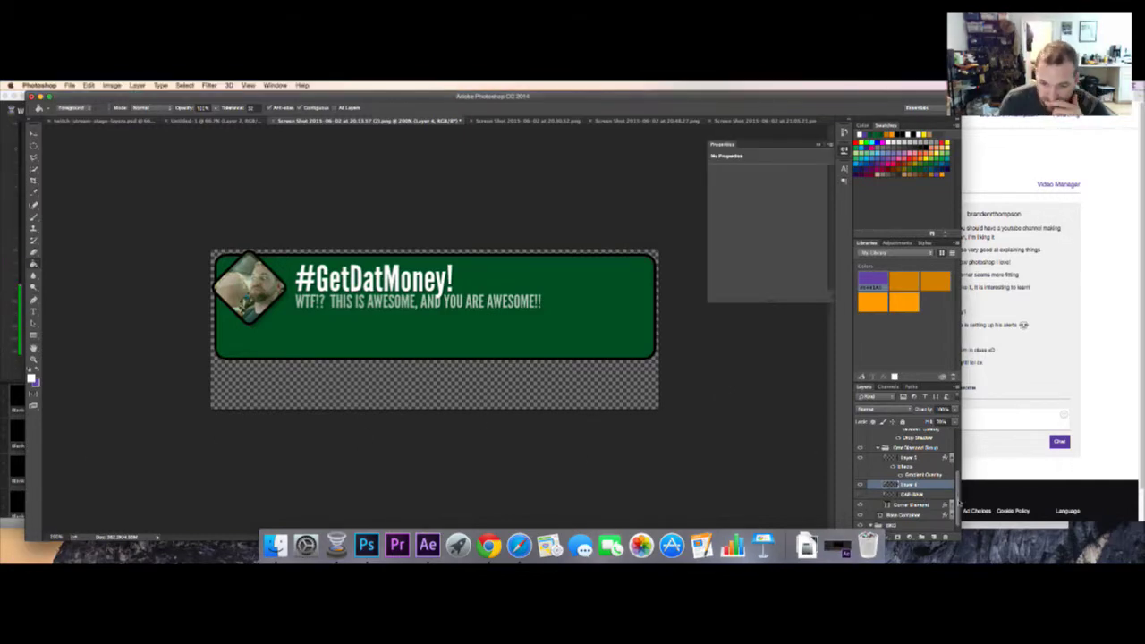
scroll(957, 506, "down", 1)
left_click(925, 506)
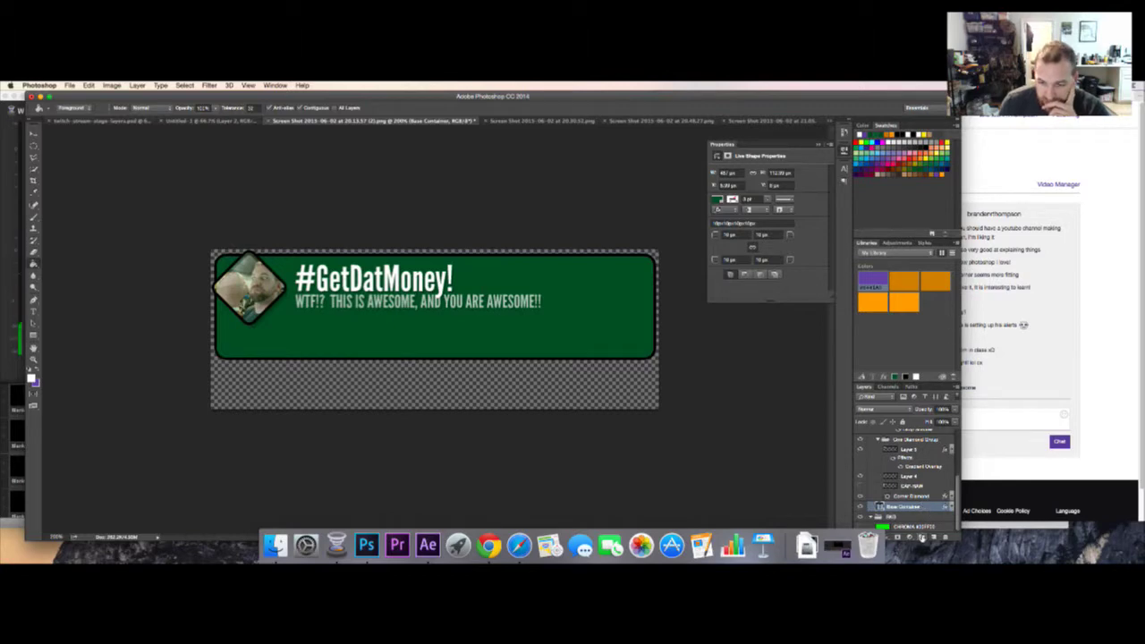
left_click_drag(958, 495, 955, 450)
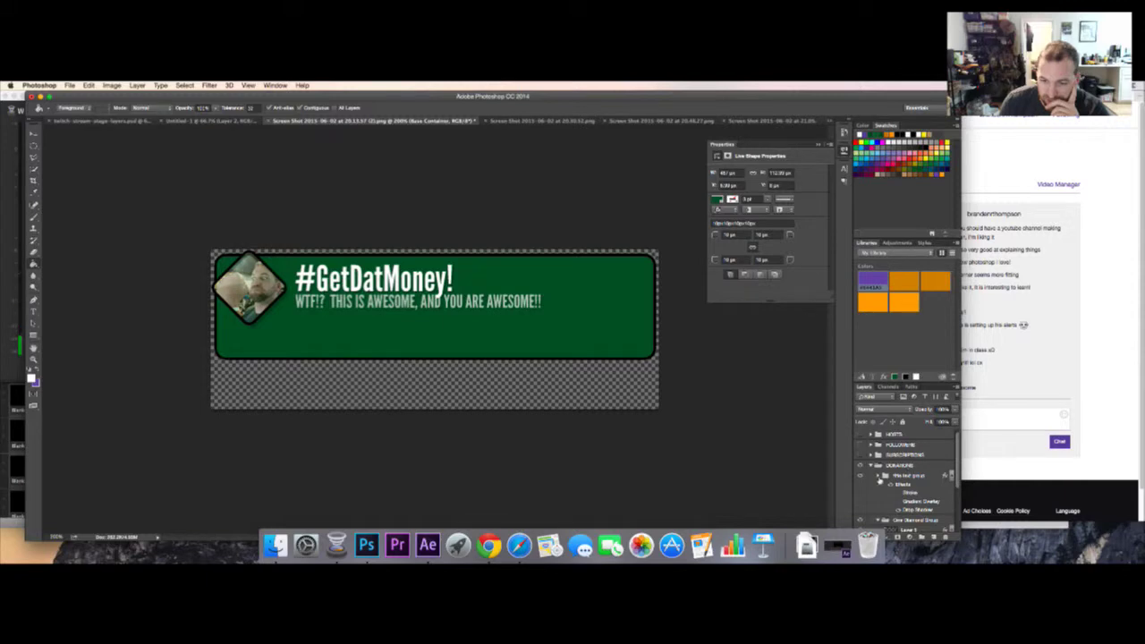
left_click(877, 520)
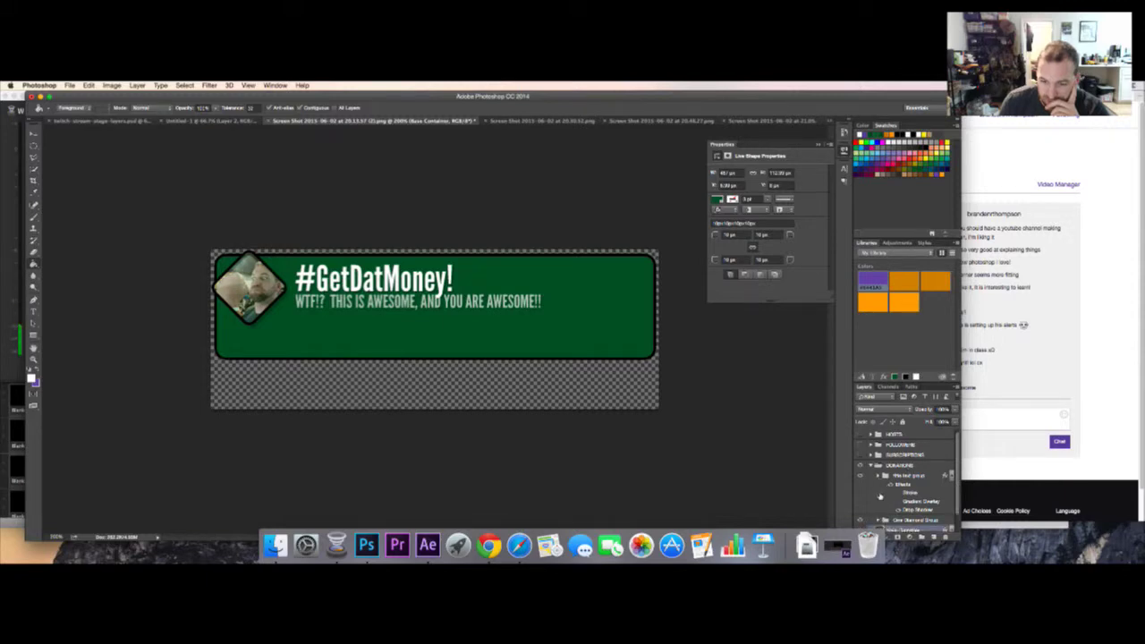
left_click(952, 476)
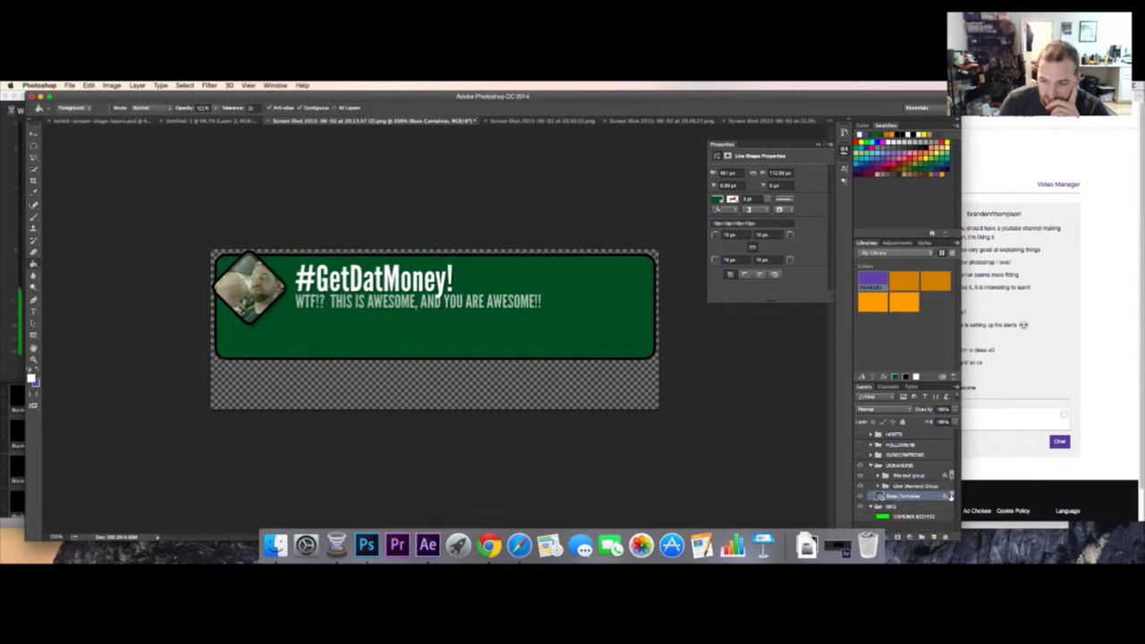
- Create a new layer group above the Base Container layer in the DONATIONS group and name it Base Group
left_click(925, 537)
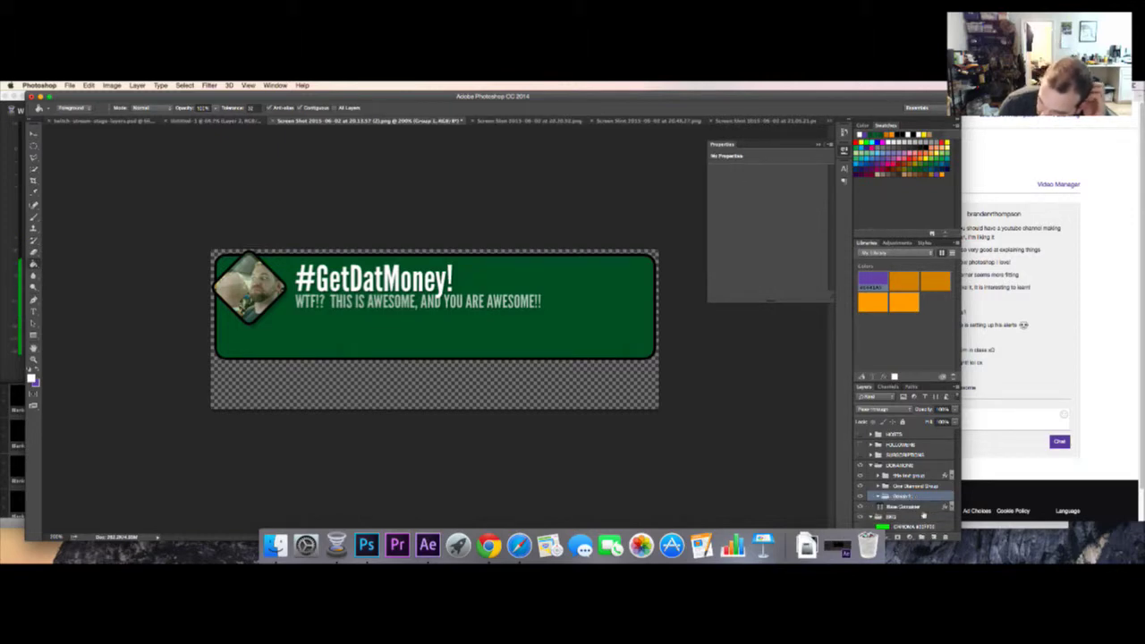
double_click(903, 496)
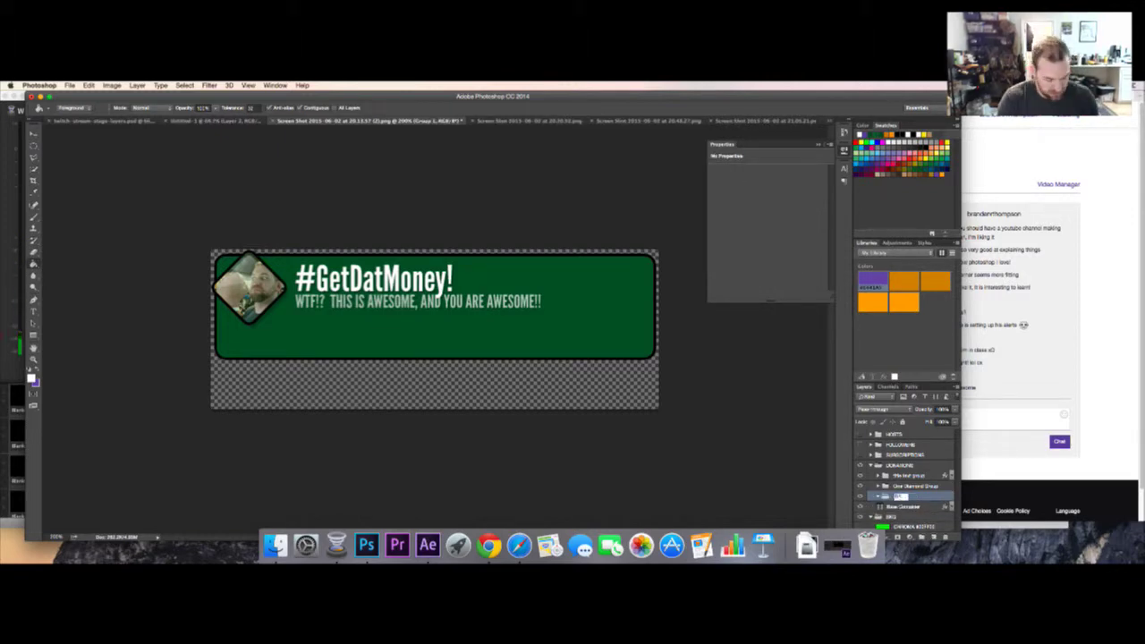
type("Text")
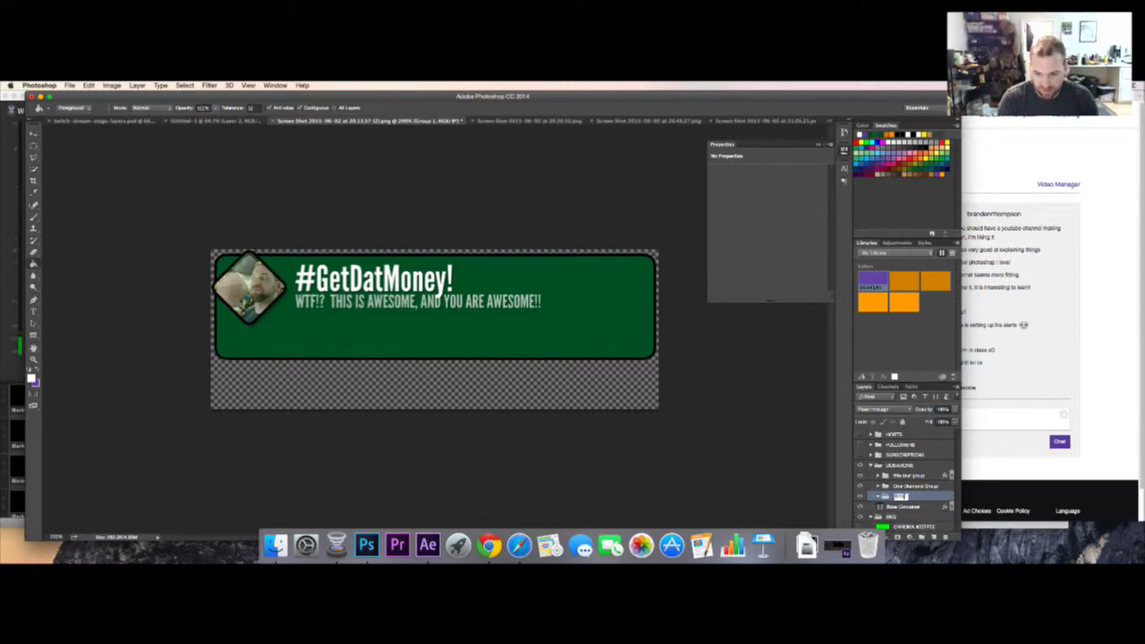
key("BackSpace")
key("BackSpace")
key("BackSpace")
key("BackSpace")
type("BASE")
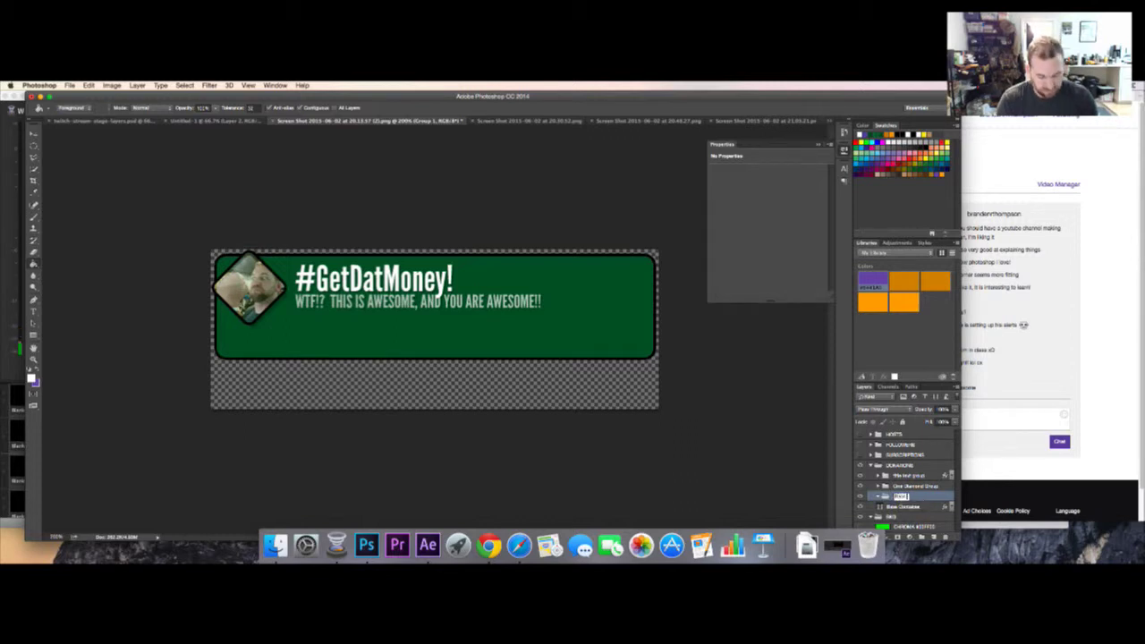
type(" Group")
key("Return")
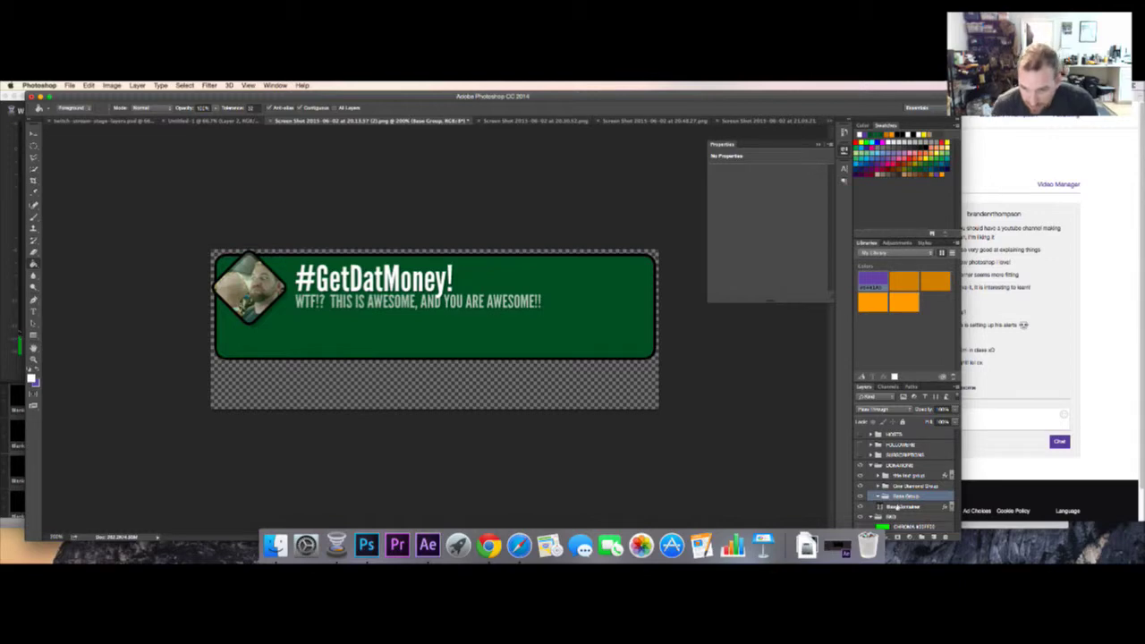
- Move the Base Container layer into Base Group and paste the dollar bill photo onto a new layer above it
left_click(898, 506)
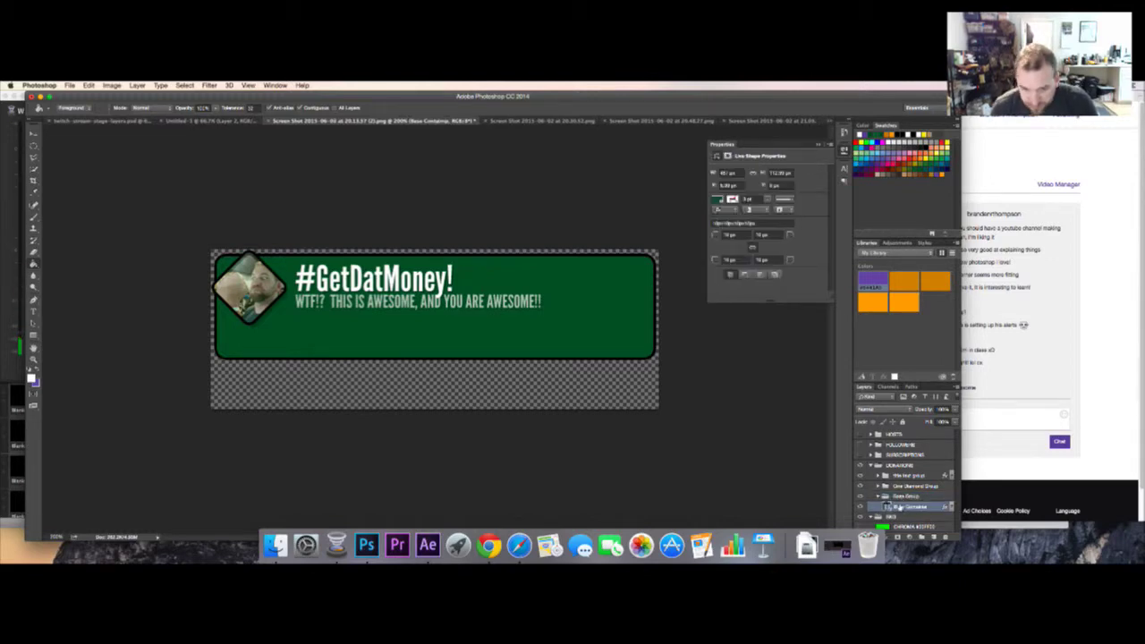
left_click(932, 535)
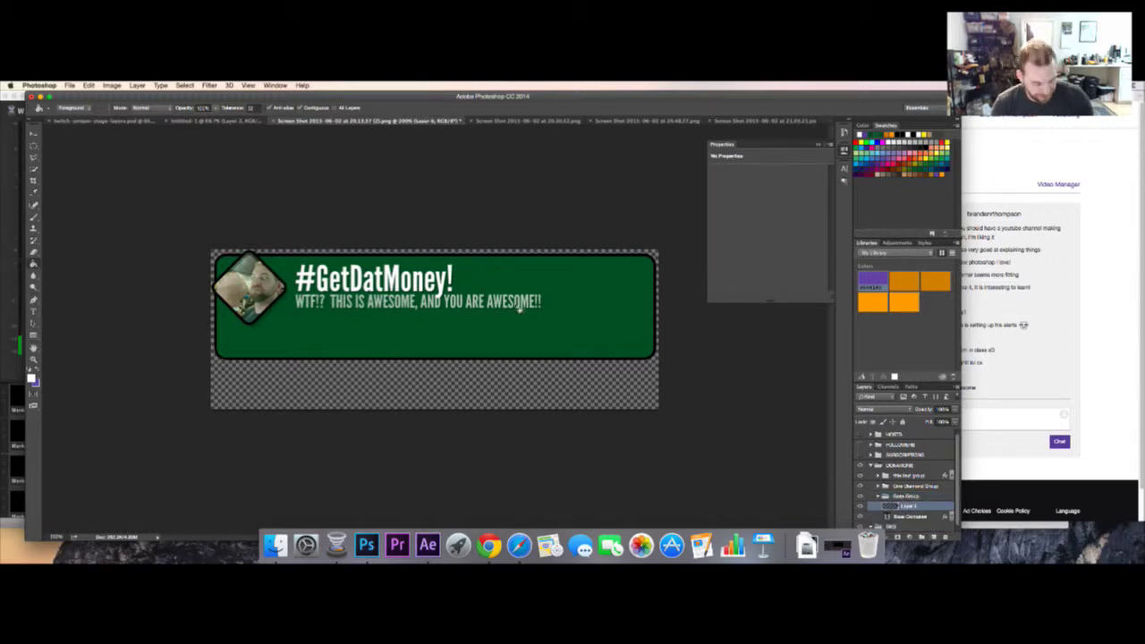
key("super+v")
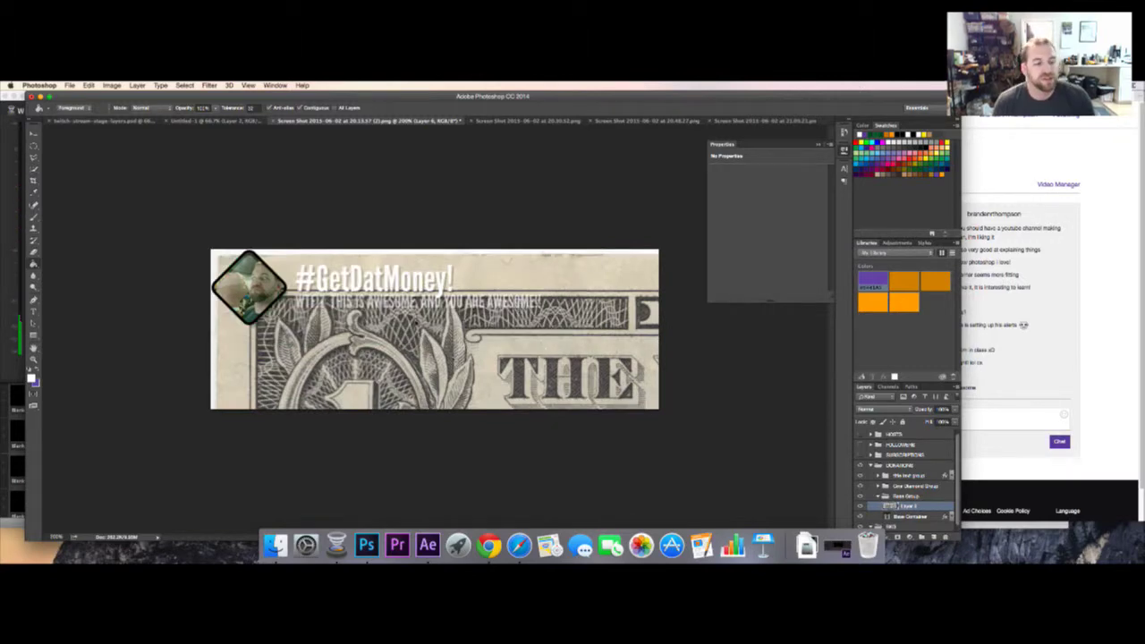
left_click(449, 356)
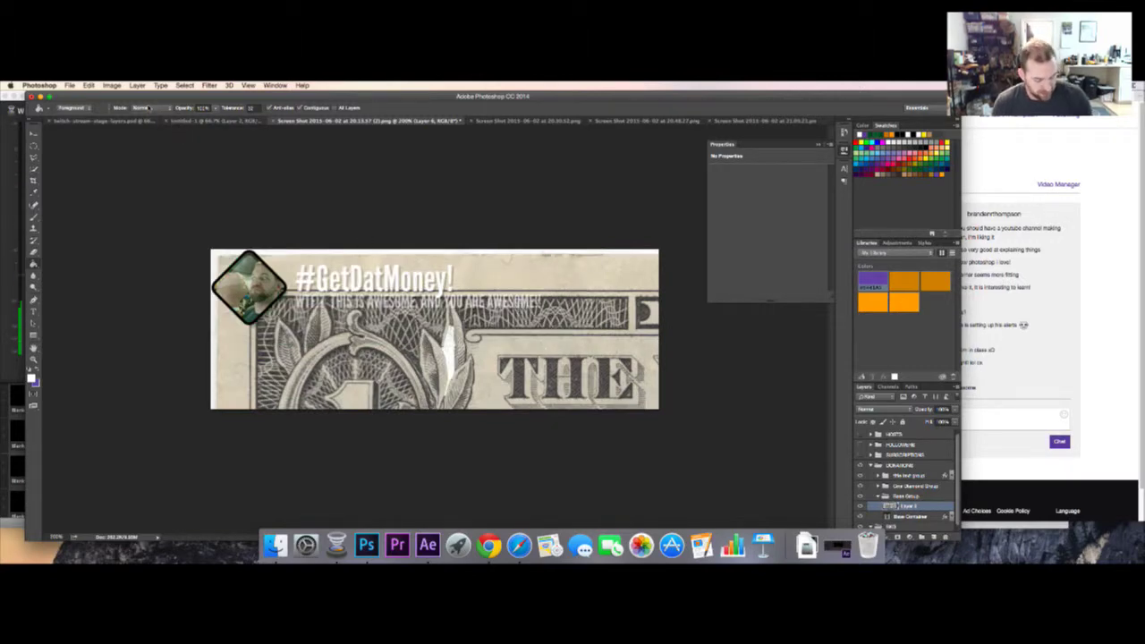
key("super+z")
- Scale the pasted dollar bill to 52% and move it so the portrait sits in the middle of the canvas
left_click(88, 85)
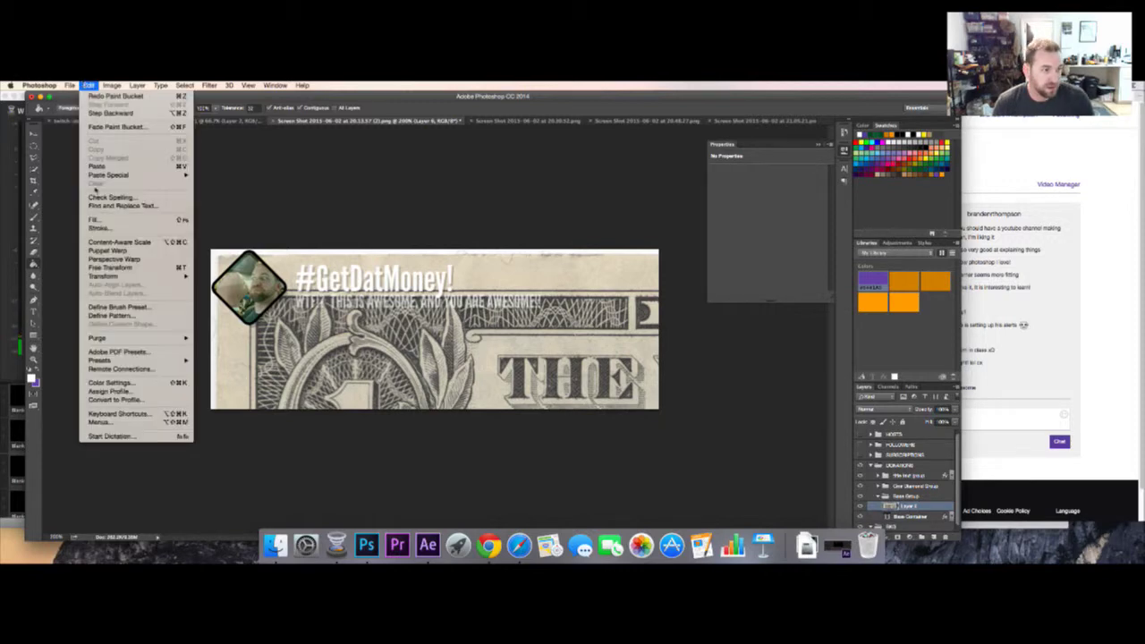
mouse_move(170, 279)
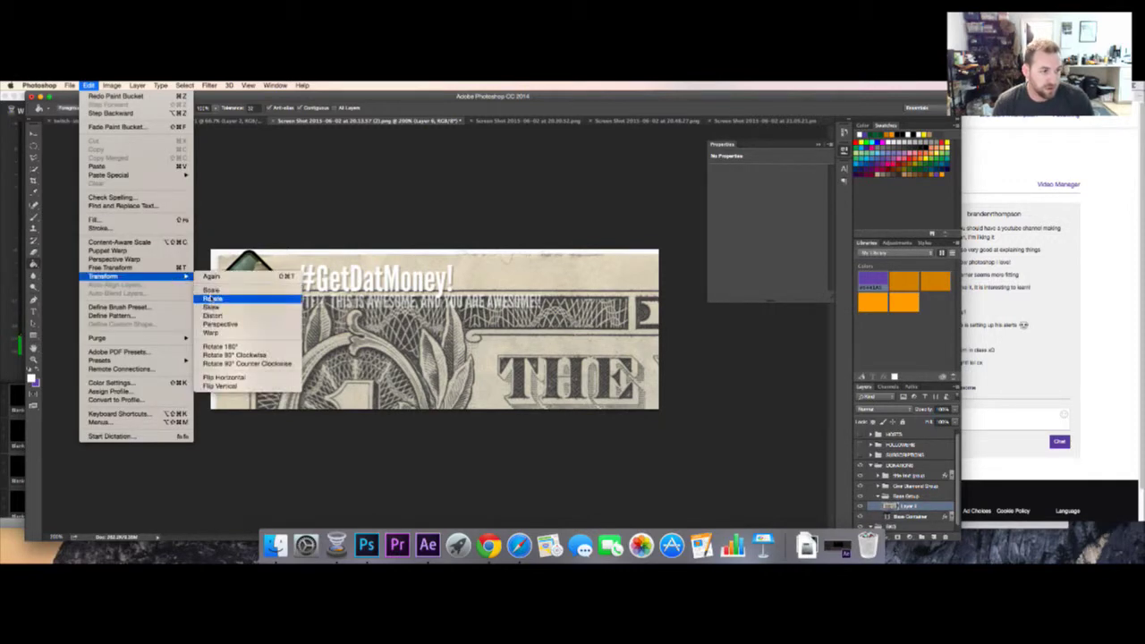
left_click(215, 291)
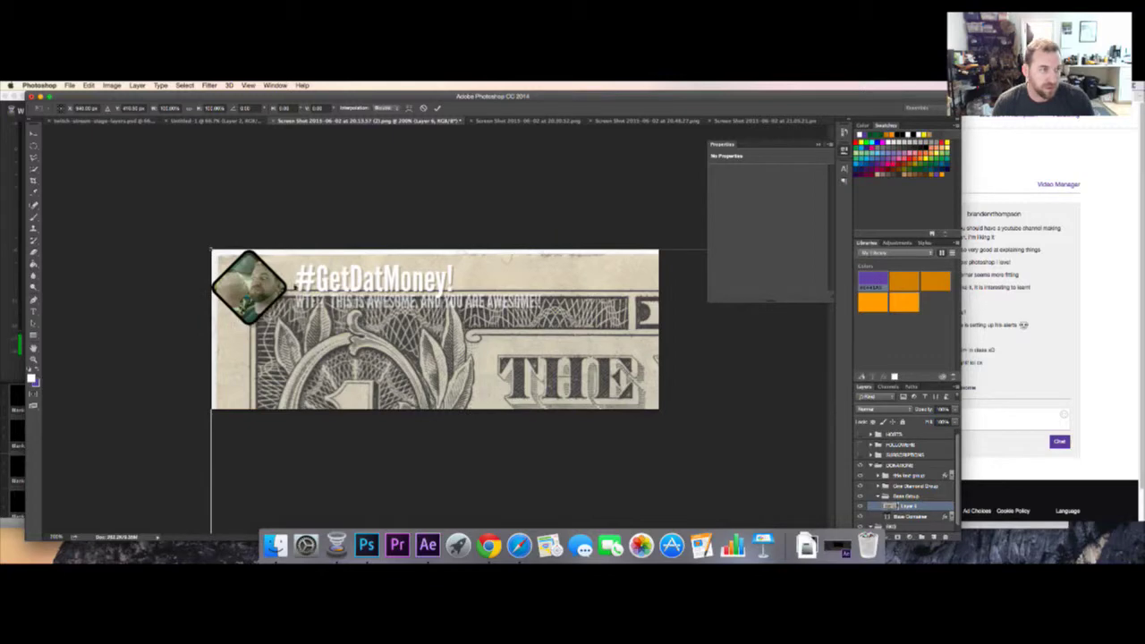
left_click(169, 108)
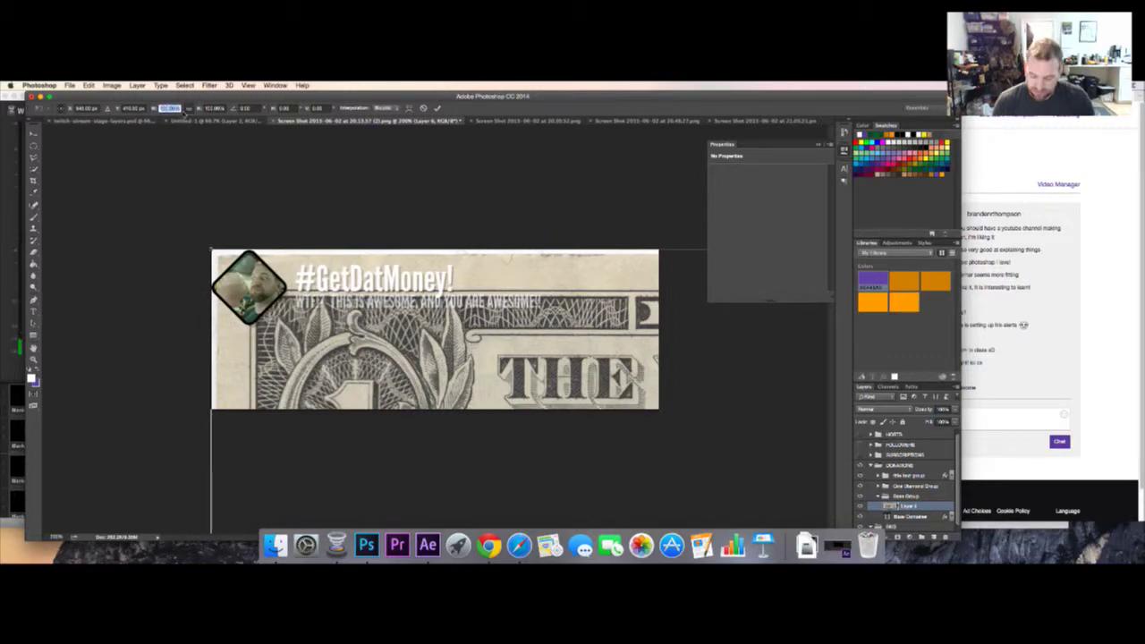
type("52")
key("Return")
left_click_drag(740, 450, 228, 184)
left_click_drag(503, 360, 478, 343)
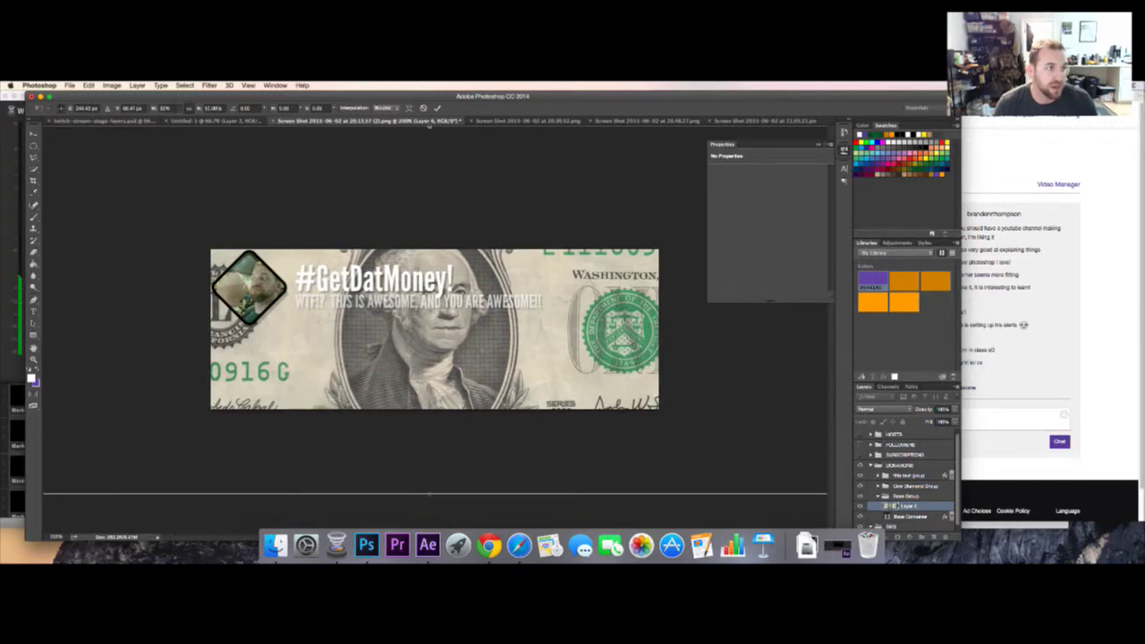
- Try other sizes for the dollar bill, set its scale to 42%, and collapse the Properties panel
left_click(167, 108)
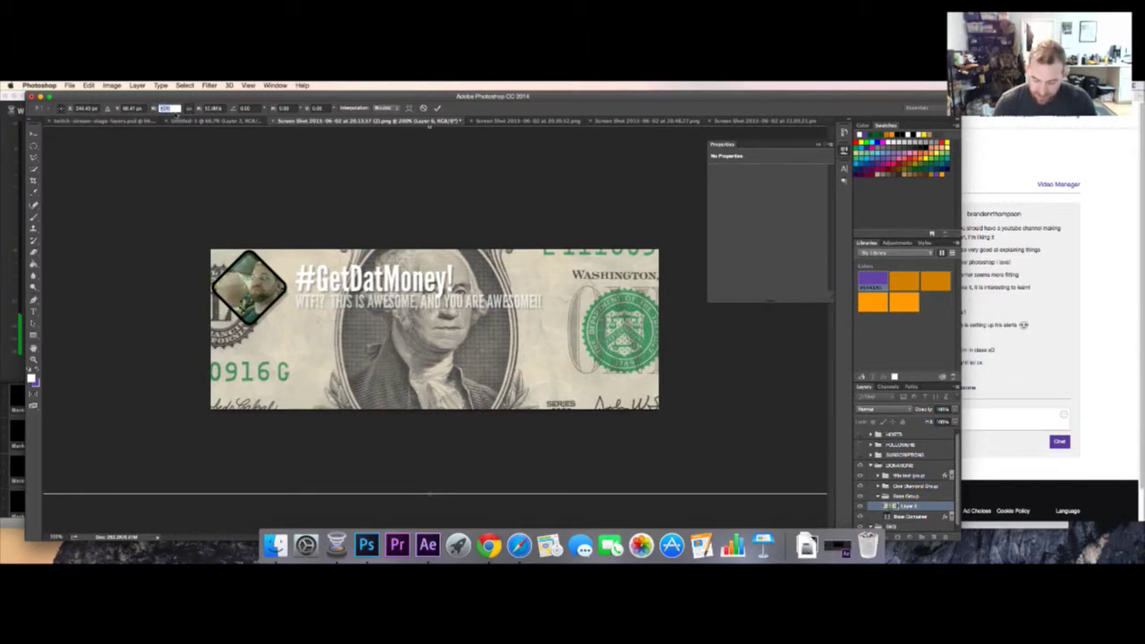
type("60")
key("Return")
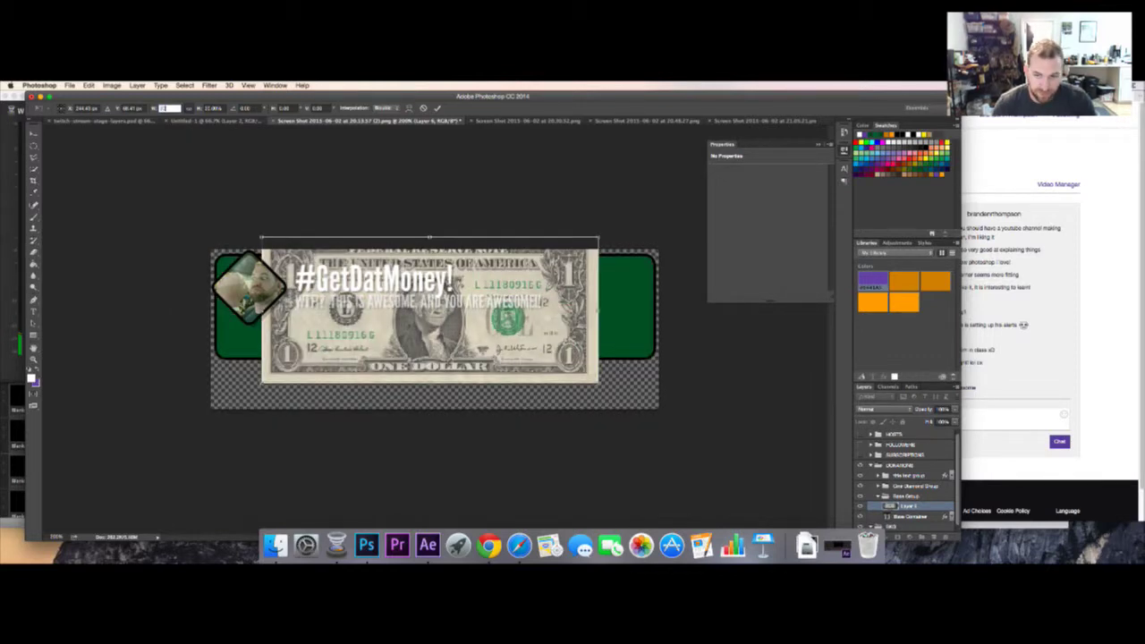
key("Return")
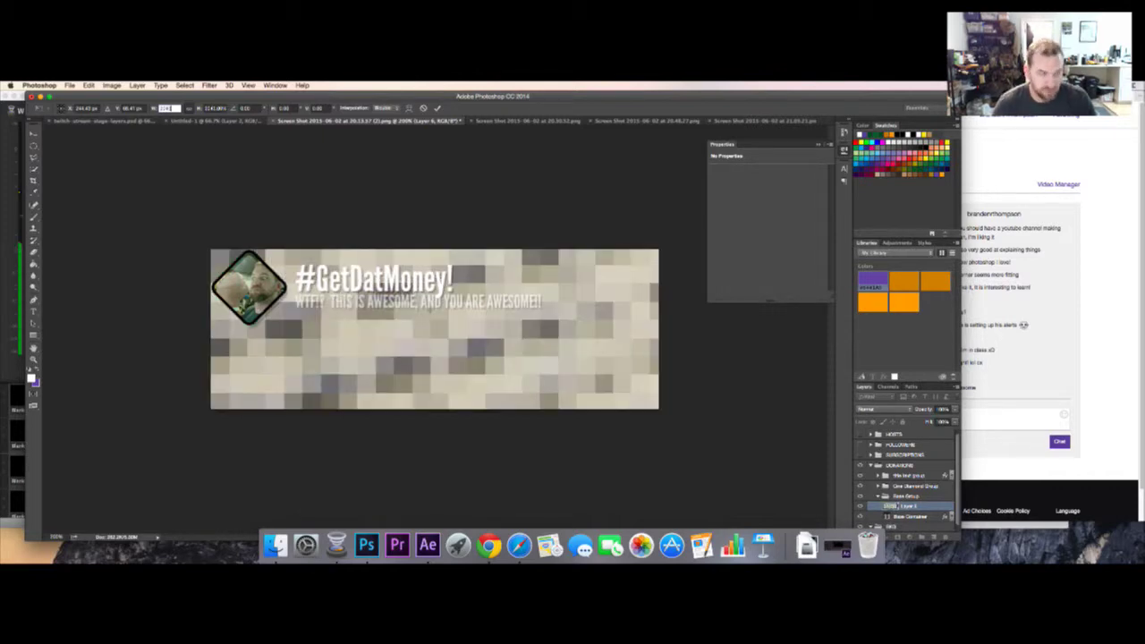
key("ctrl+z")
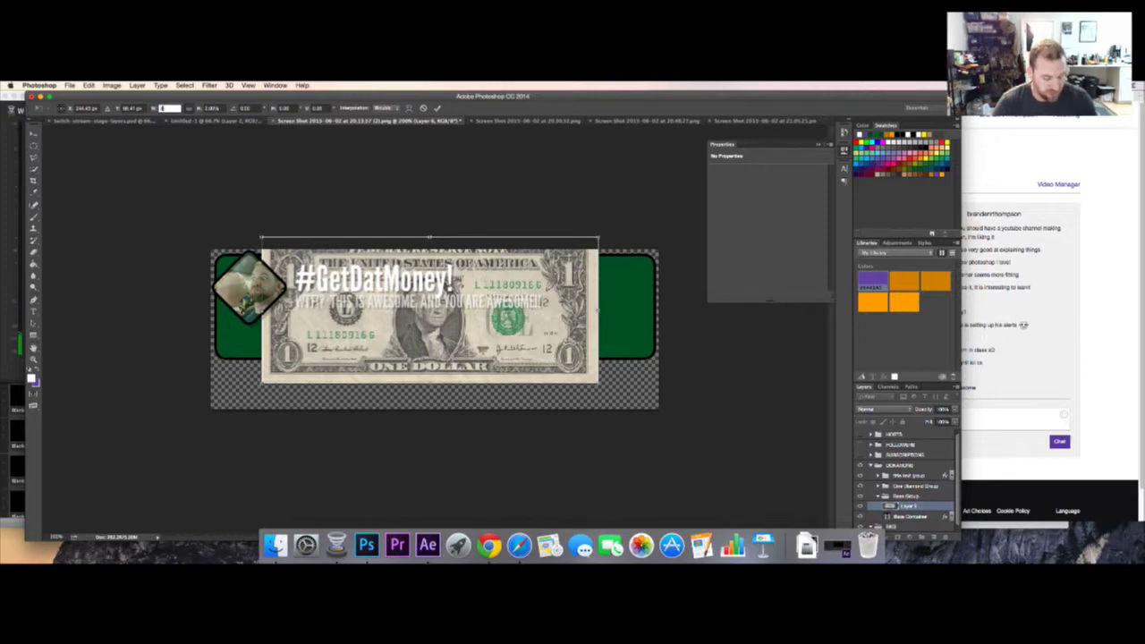
key("Return")
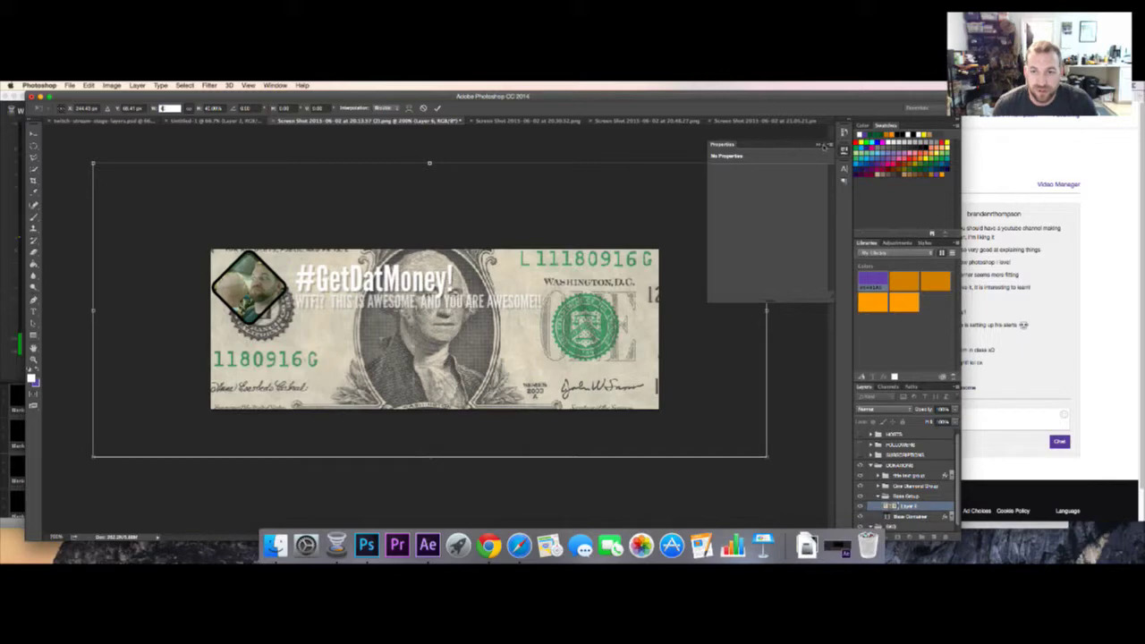
left_click(822, 146)
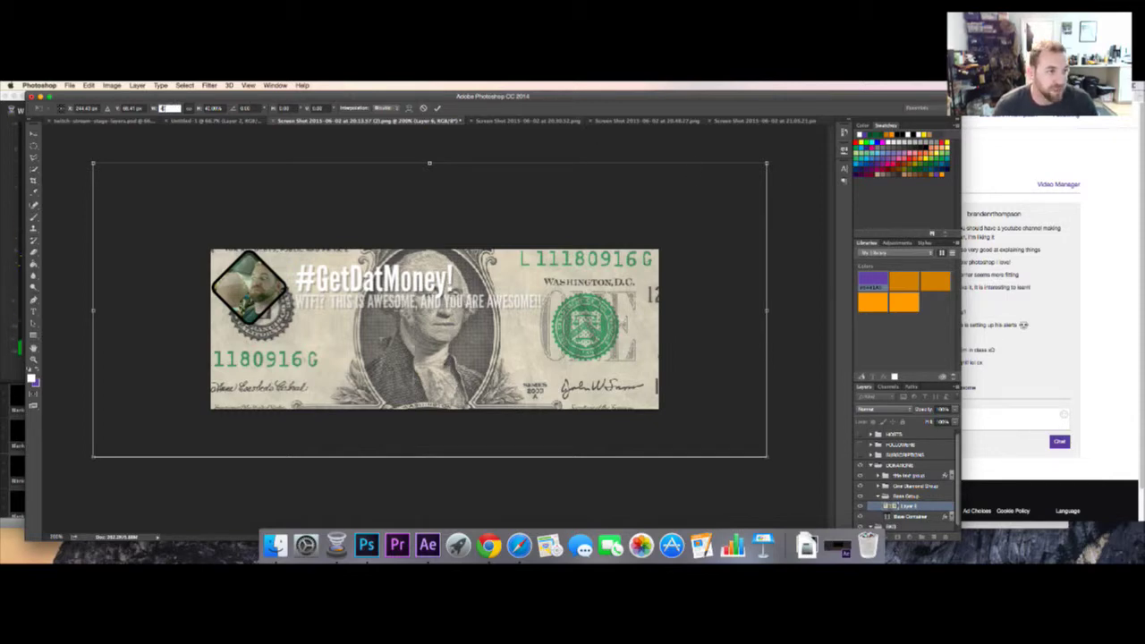
type("4")
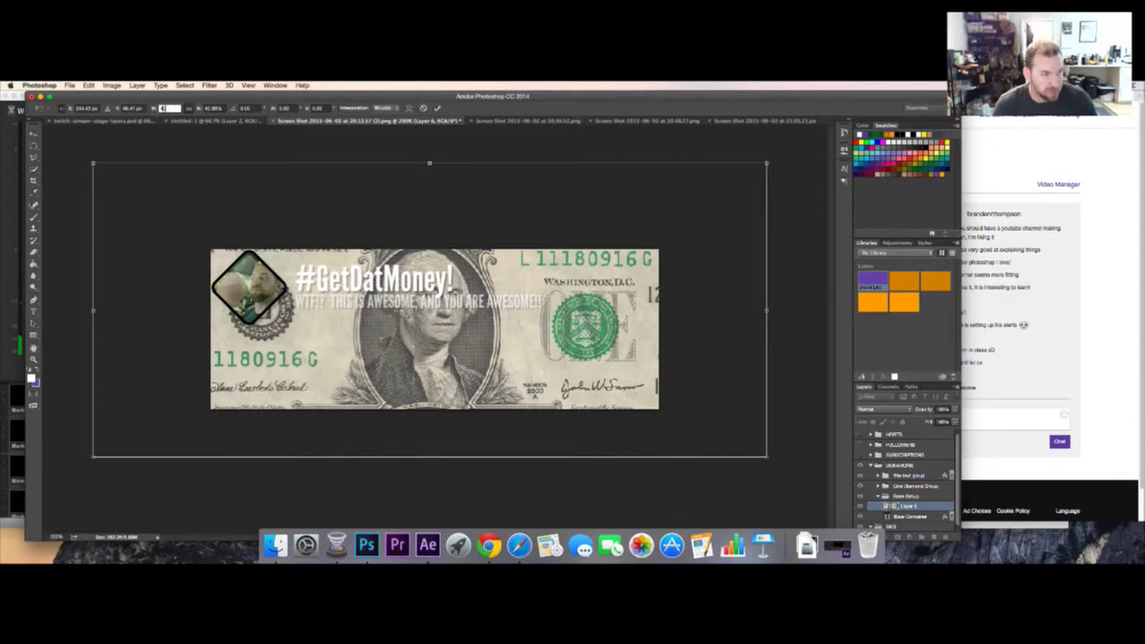
key("Return")
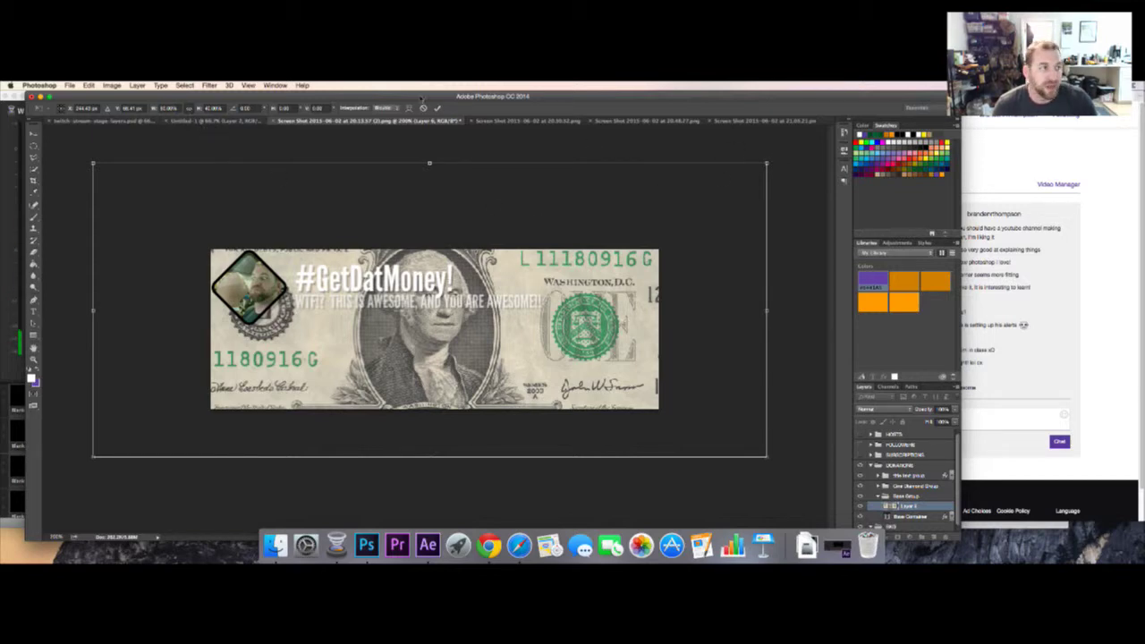
- Rotate the dollar bill about 24 degrees counter-clockwise, lower its fill so the green container shows through, and apply the transformation
left_click(93, 84)
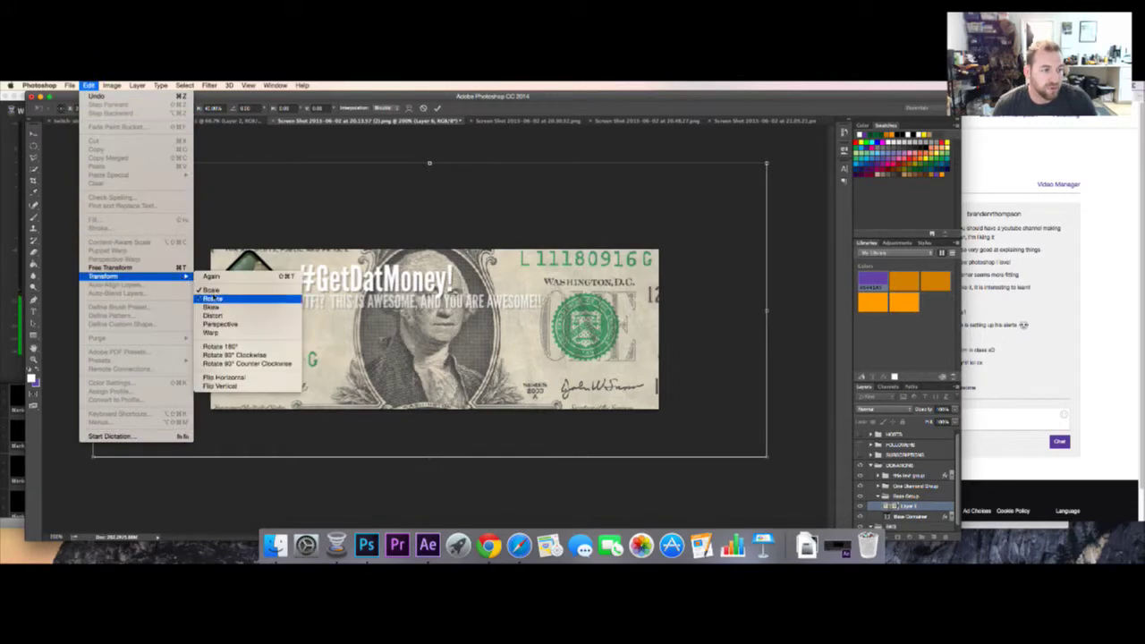
left_click(214, 299)
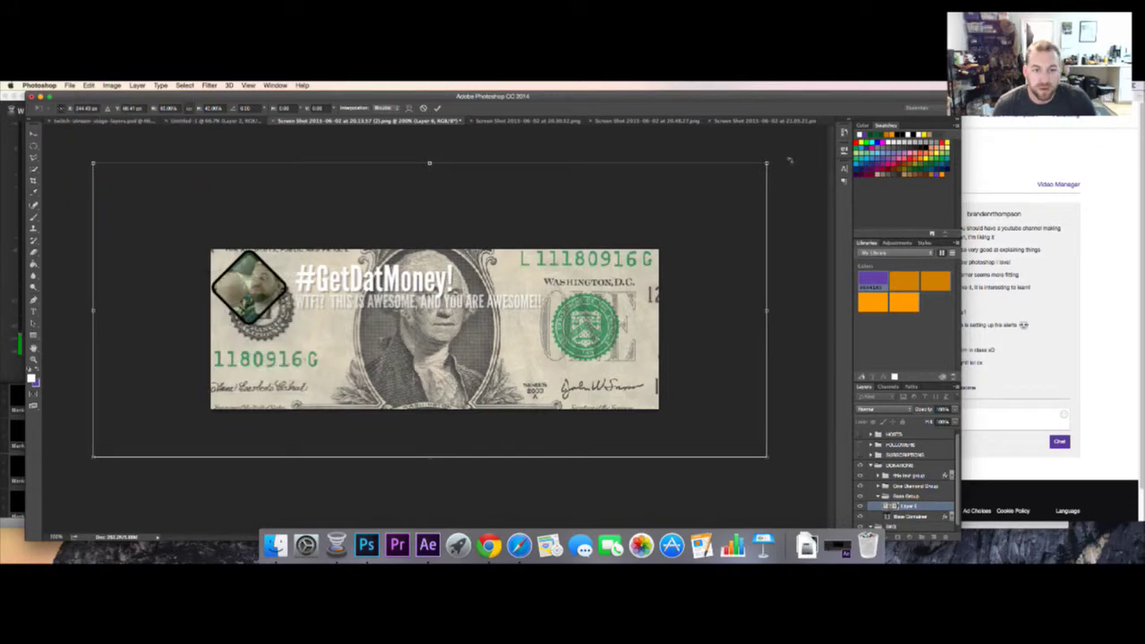
left_click_drag(789, 161, 630, 121)
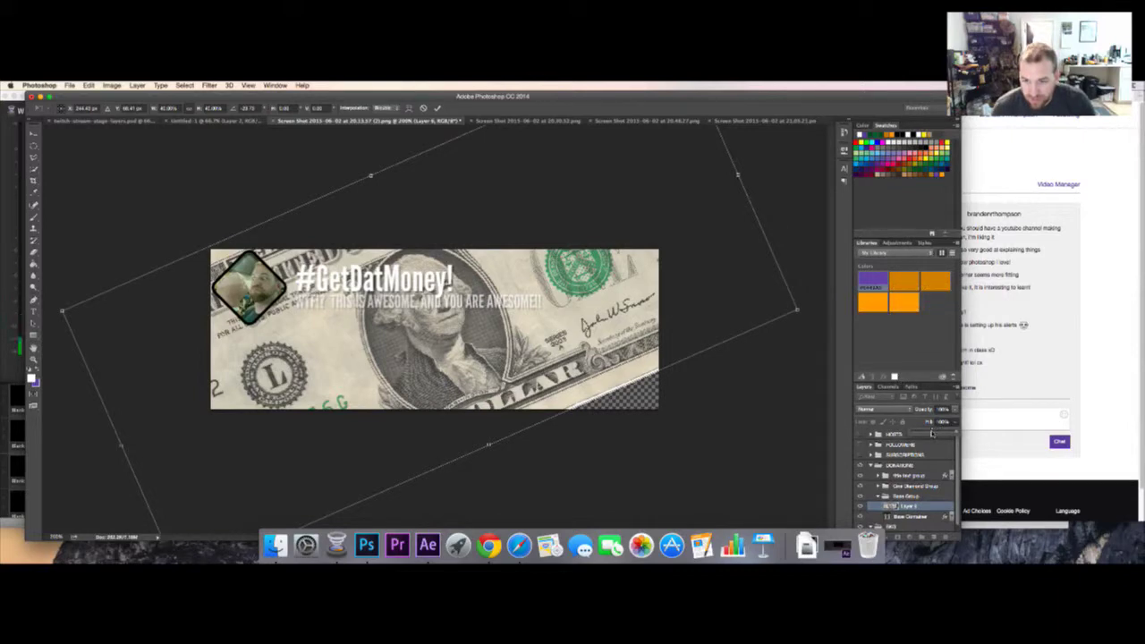
left_click_drag(932, 433, 928, 433)
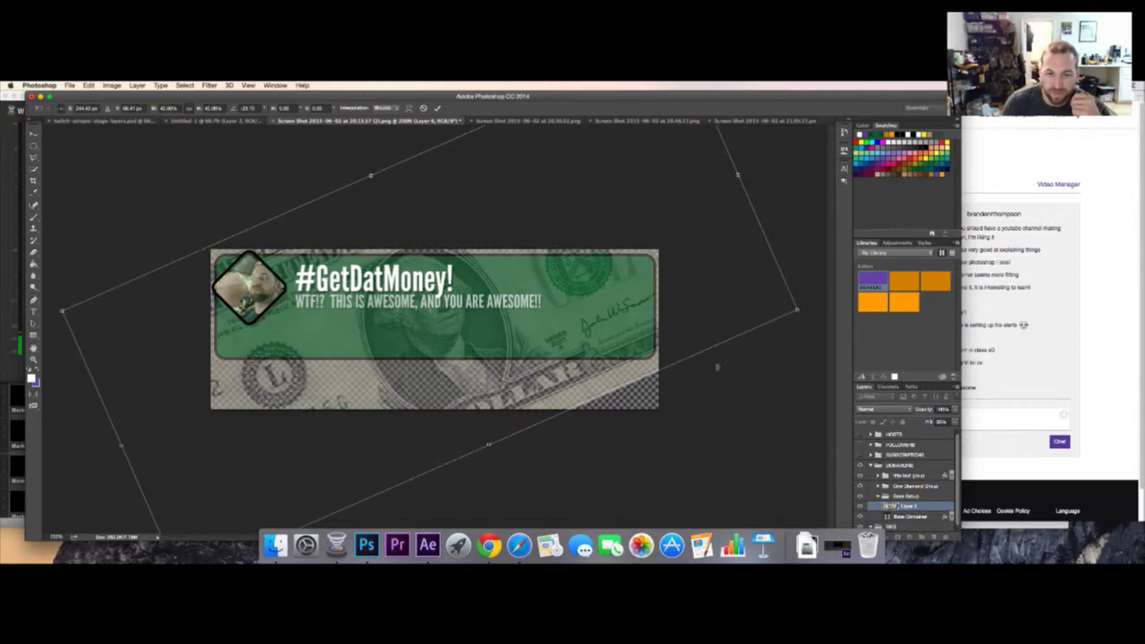
key("v")
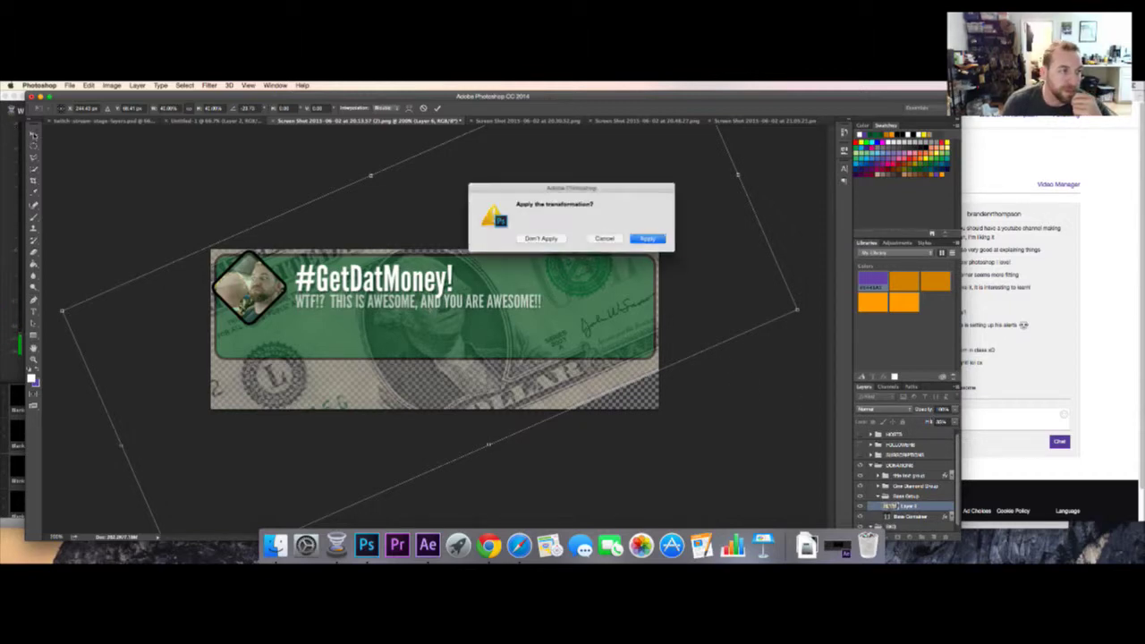
key("Return")
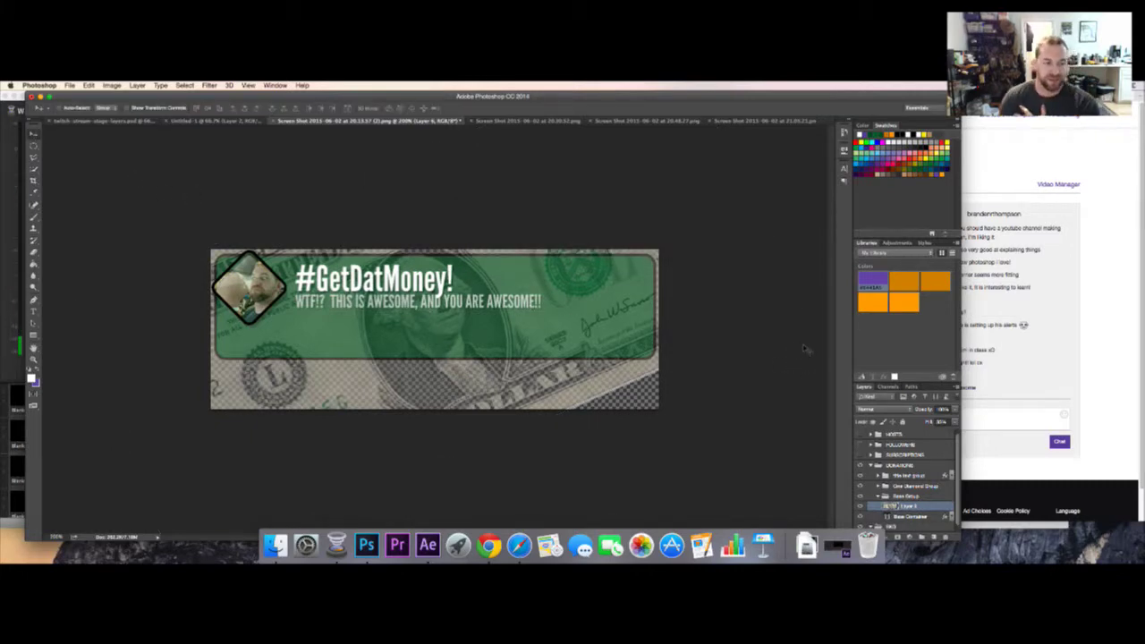
left_click(1025, 417)
left_click(485, 430)
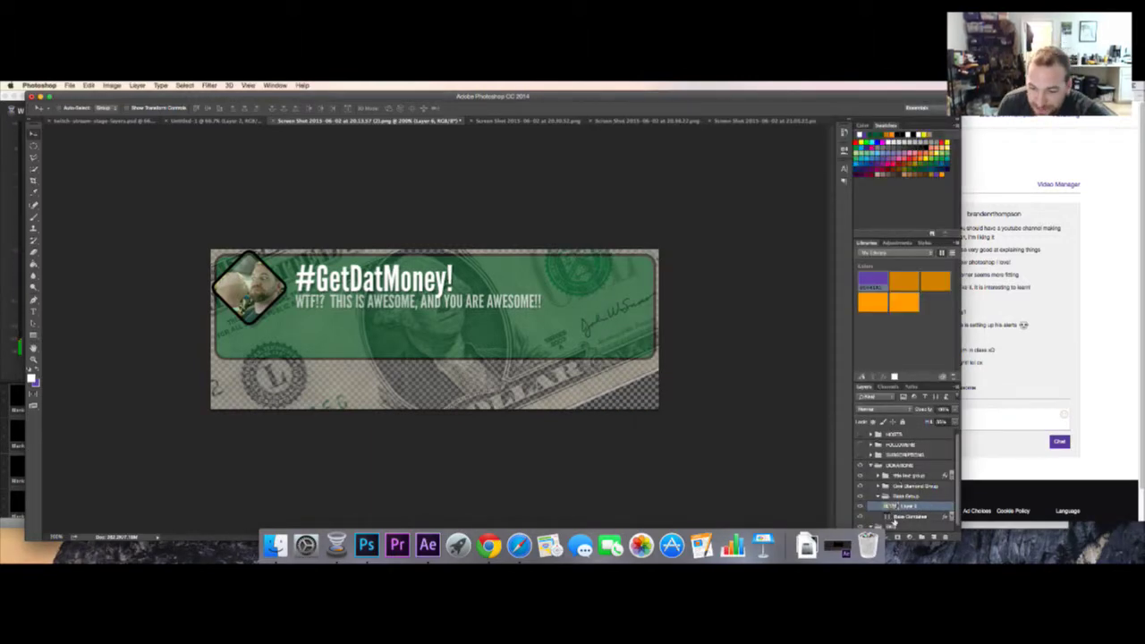
- Select the Base Container layer and save a copy of its shape path under the suggested name
right_click(888, 519)
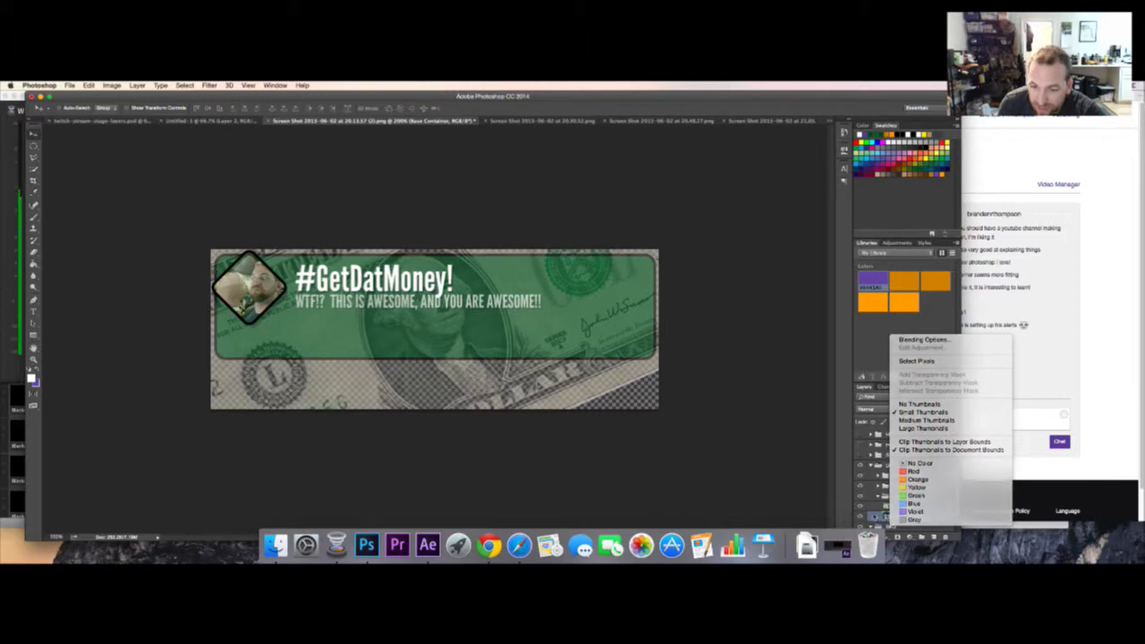
left_click(888, 517)
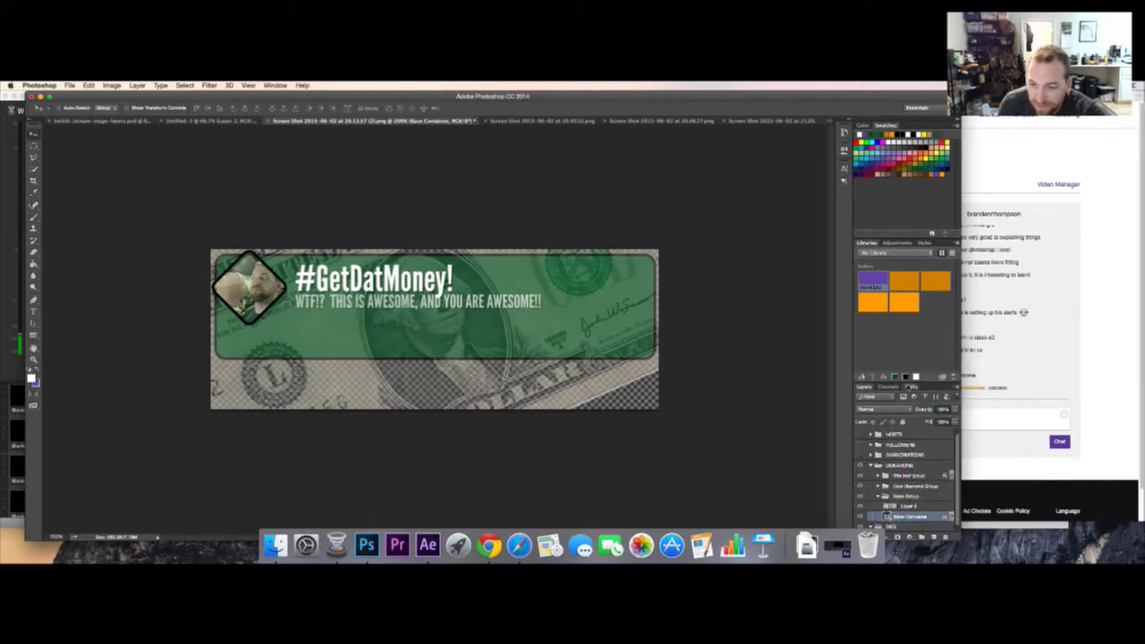
left_click(912, 387)
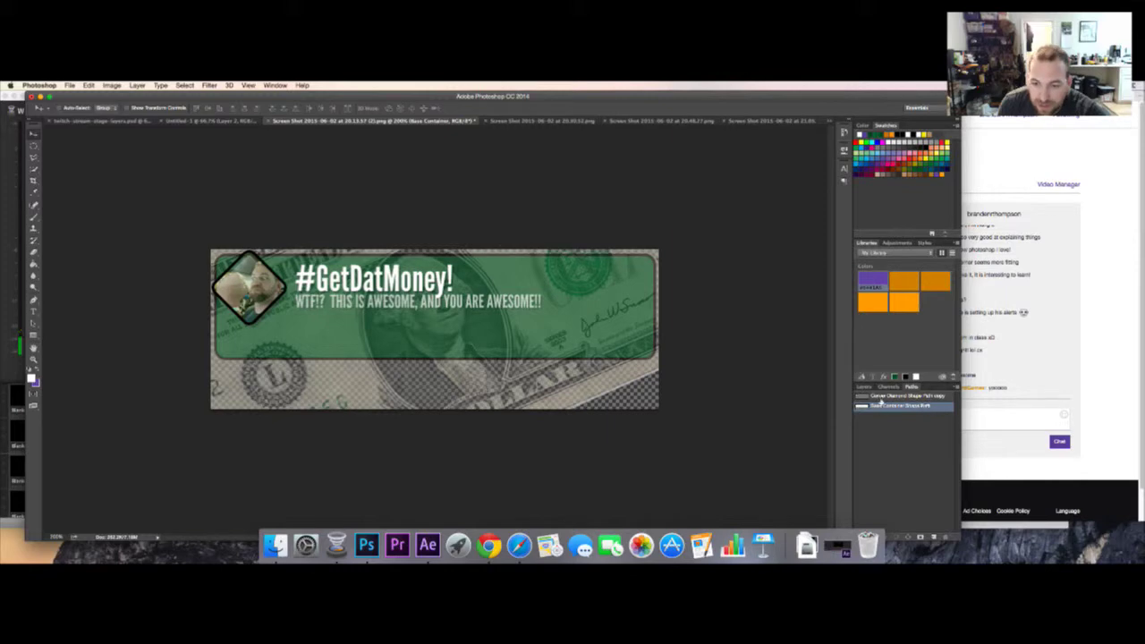
right_click(897, 408)
left_click(900, 422)
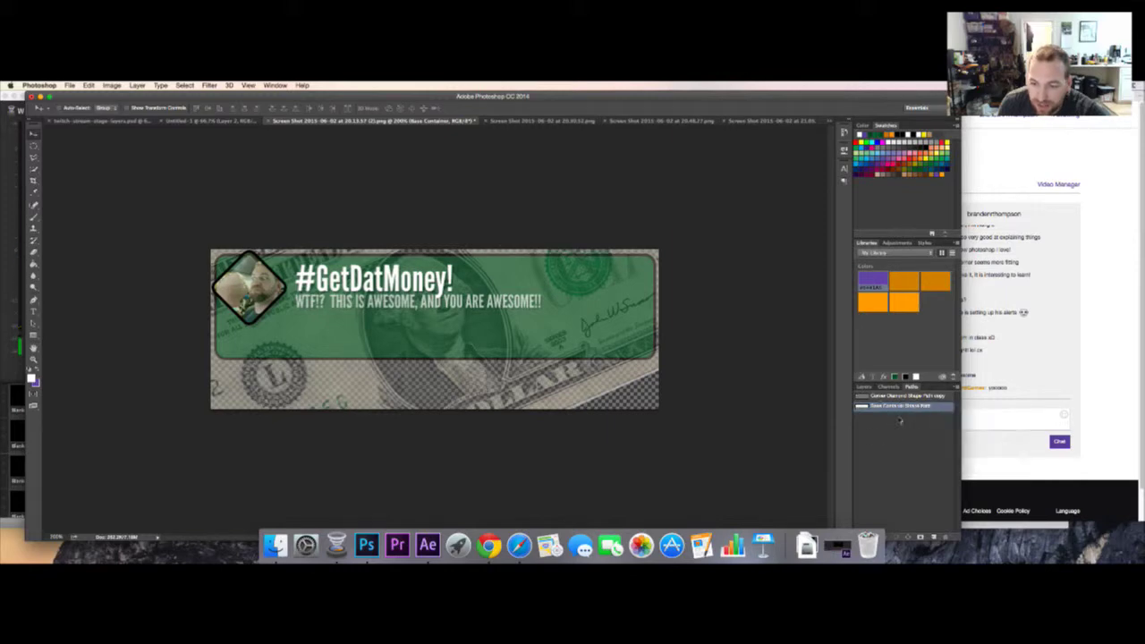
double_click(905, 409)
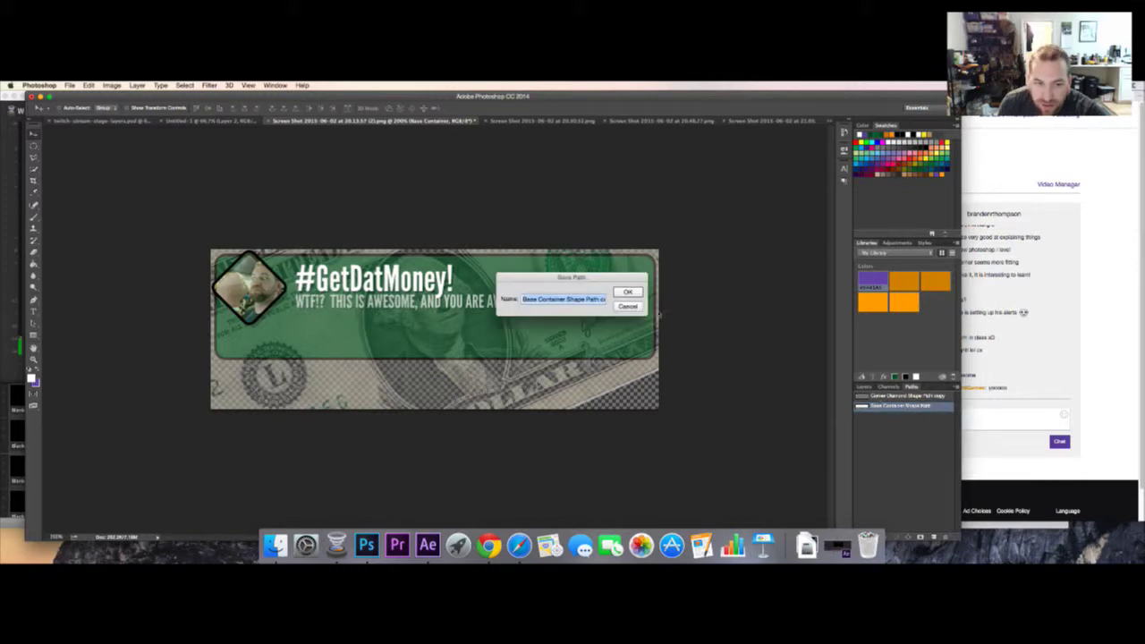
key("Return")
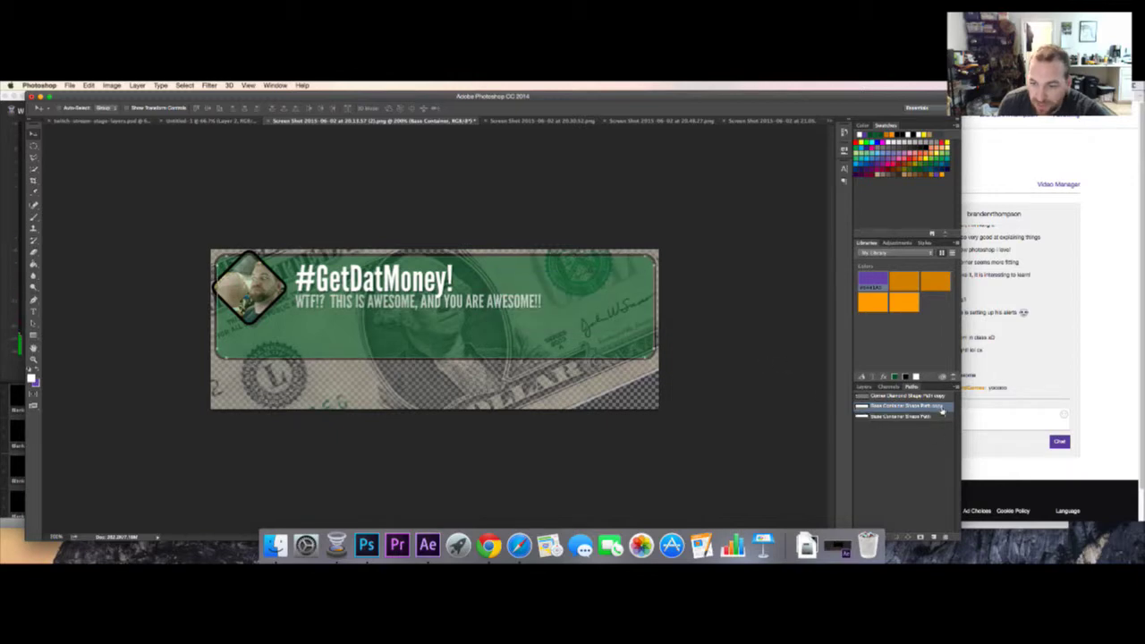
- Make a new anti-aliased selection with a 0-pixel feather from the Base Container Shape Path copy
right_click(942, 410)
left_click(958, 430)
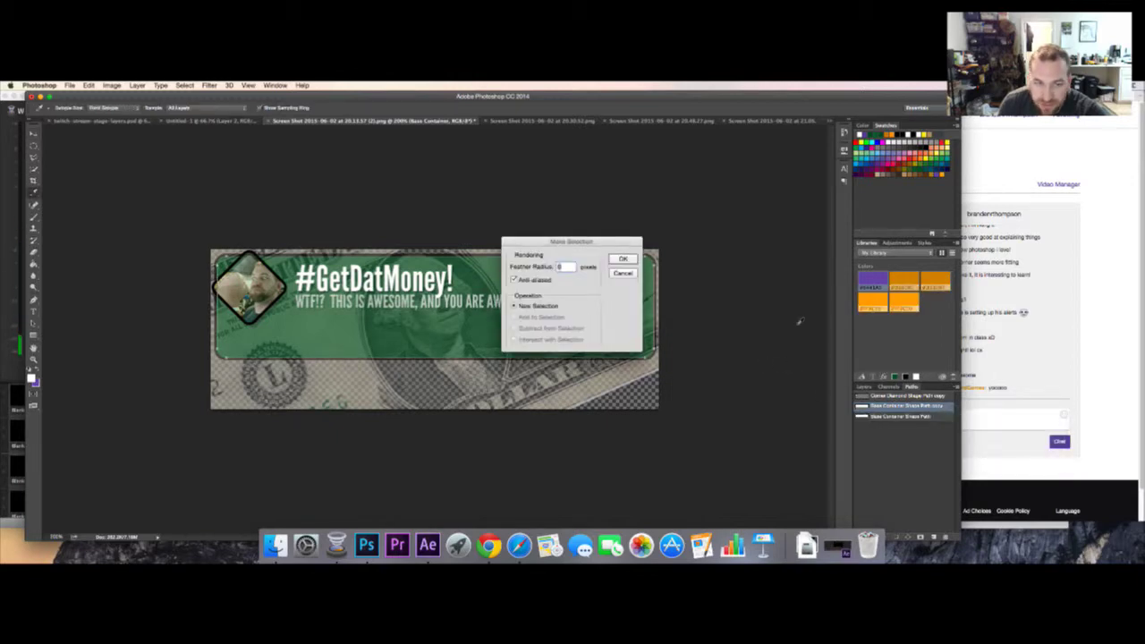
key("Return")
key("v")
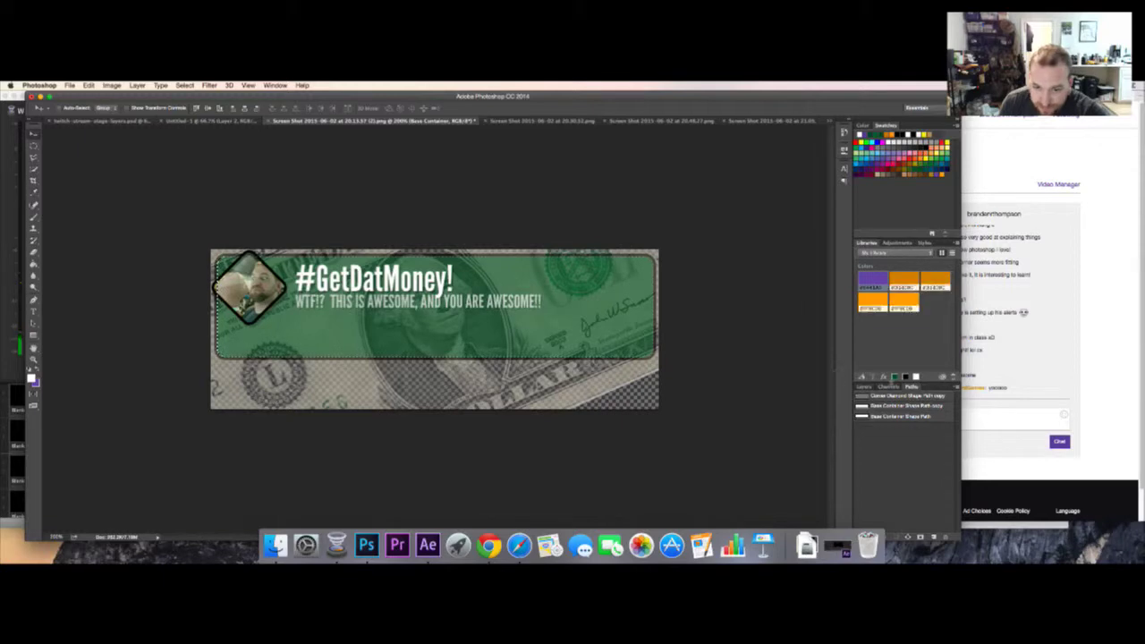
- Rename the dollar bill layer in the Base Group as RAW DOLLA
left_click(863, 387)
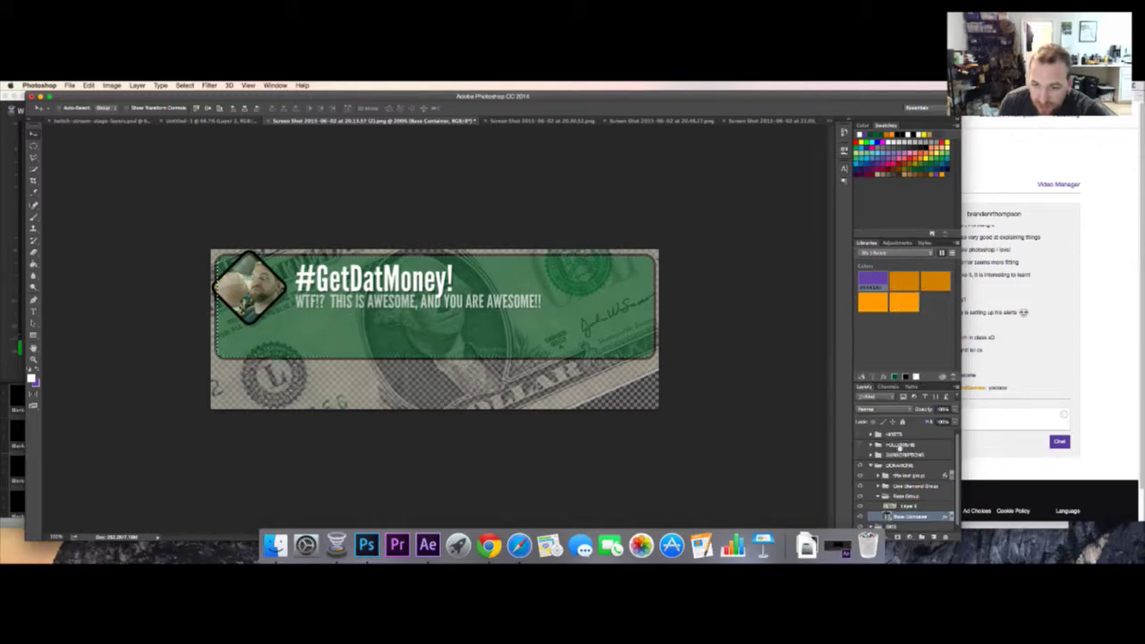
left_click(911, 507)
type("D")
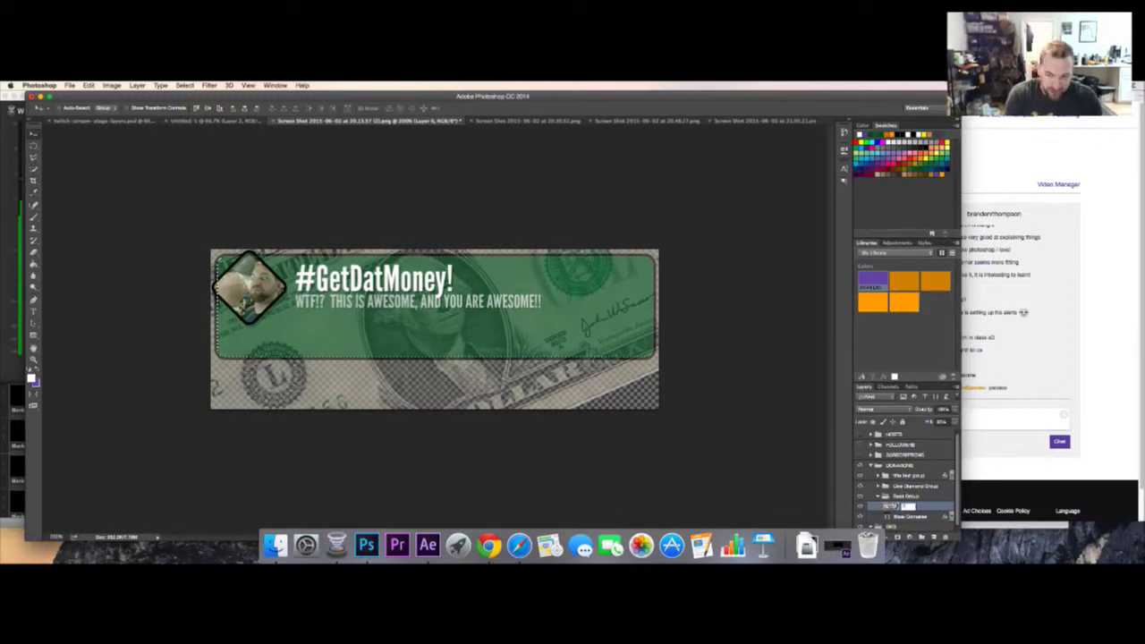
type("ollar Bill")
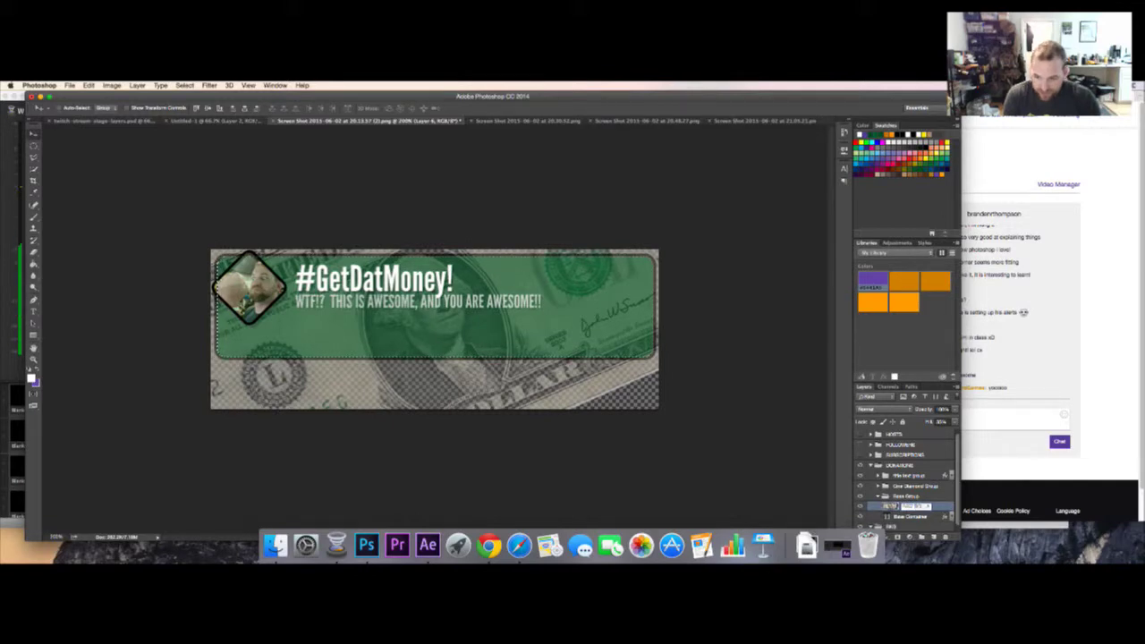
key("Return")
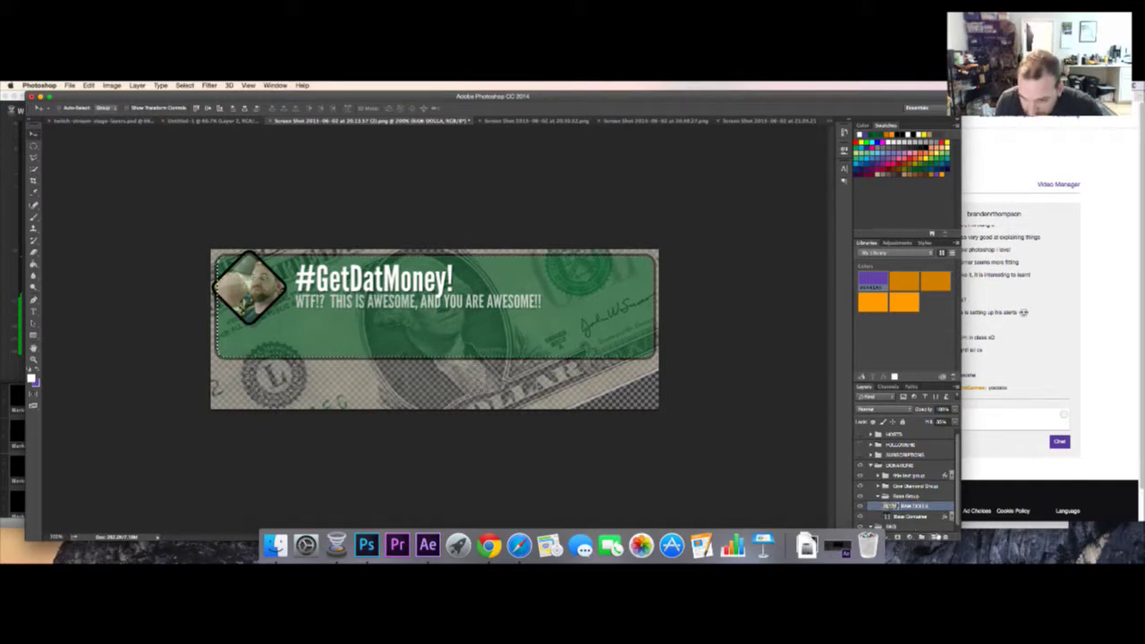
- Copy the selected part of the dollar bill to a new layer and hide the RAW DOLLA layer
left_click(931, 534)
left_click(860, 519)
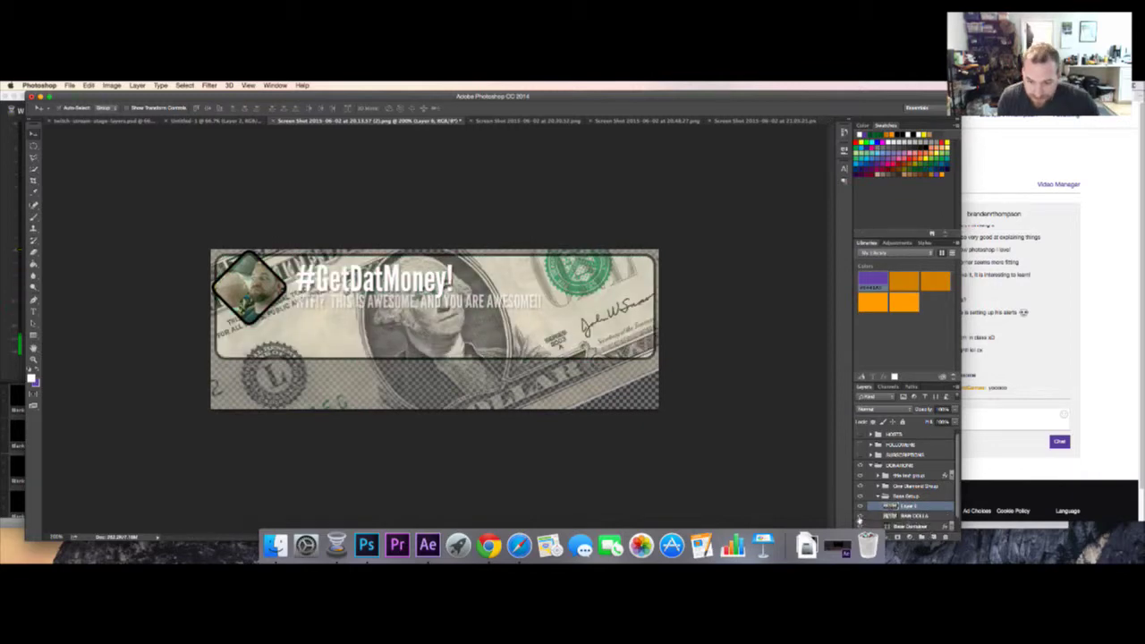
key("super+alt+g")
- Rename the new cropped dollar bill layer as DOLLA HOLLA
double_click(908, 506)
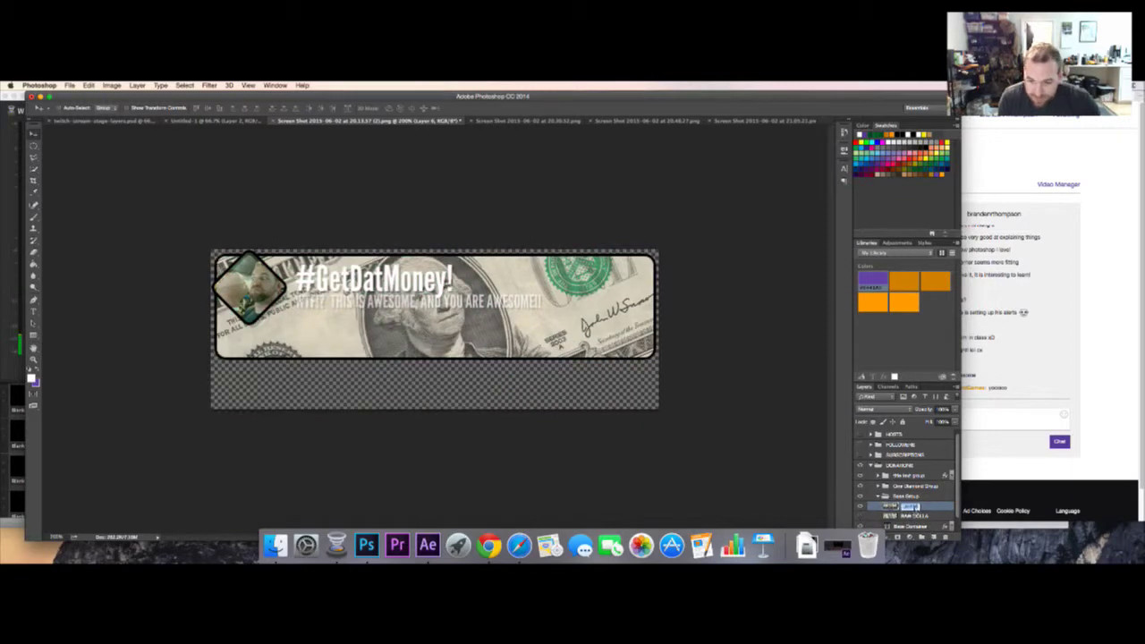
type("Ba")
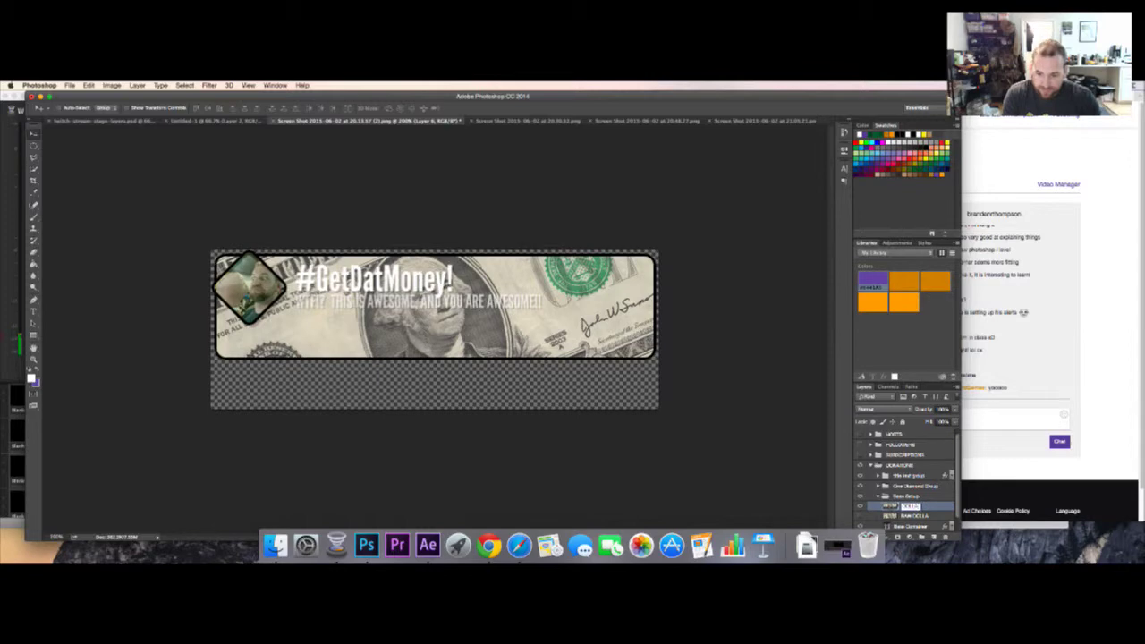
key("Return")
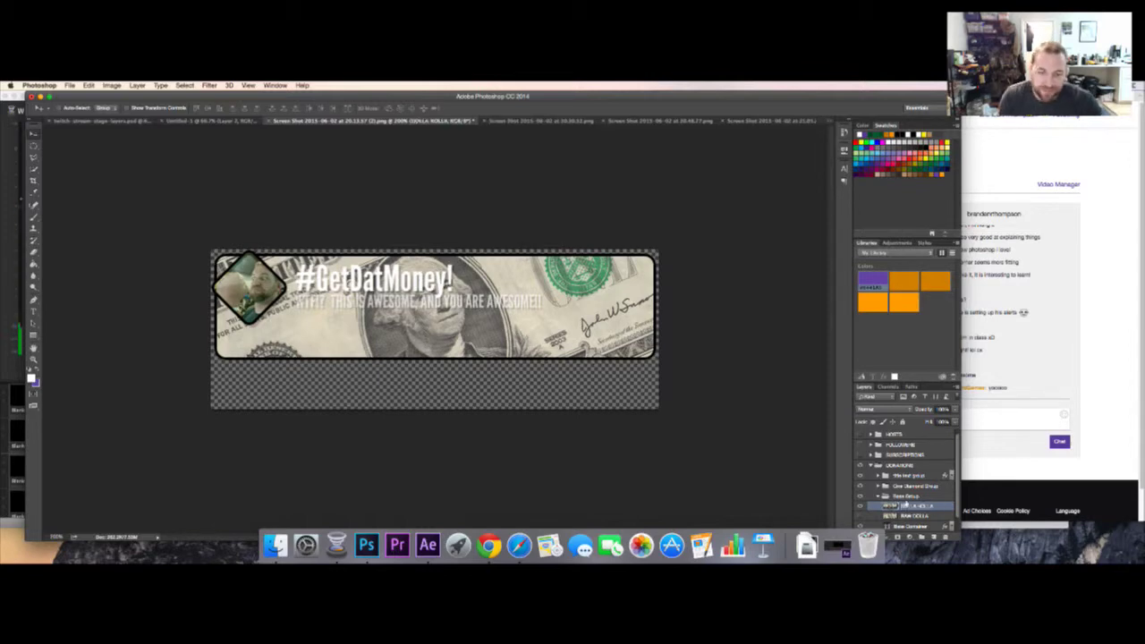
- Lower the fill of the DOLLA HOLLA layer so the bill is only a faint texture over the green container
left_click(955, 423)
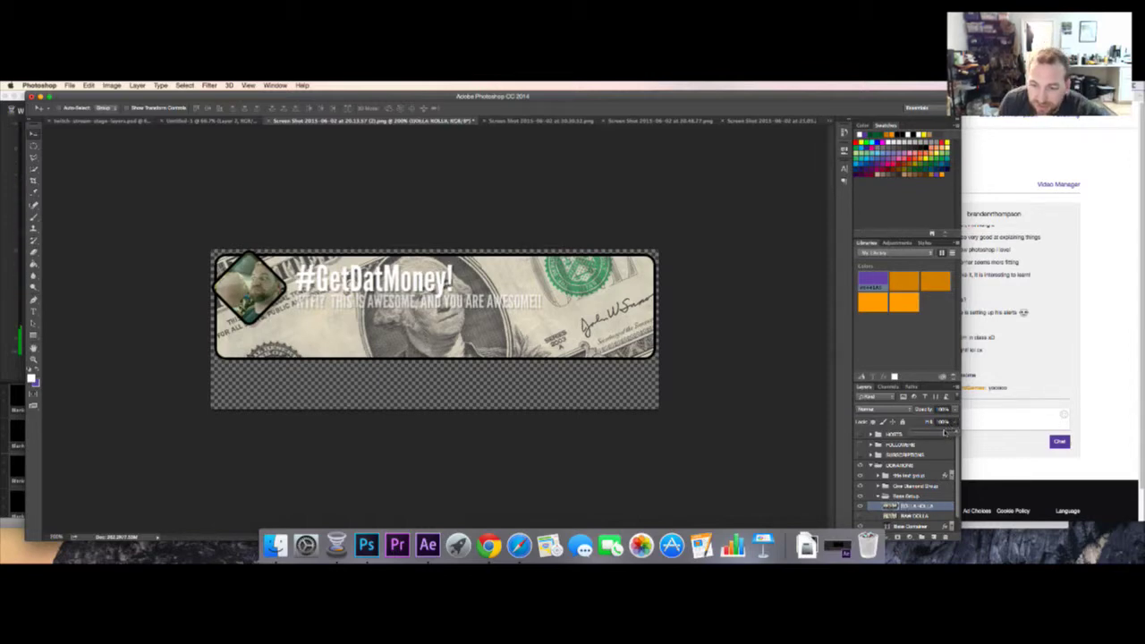
left_click_drag(951, 433, 928, 433)
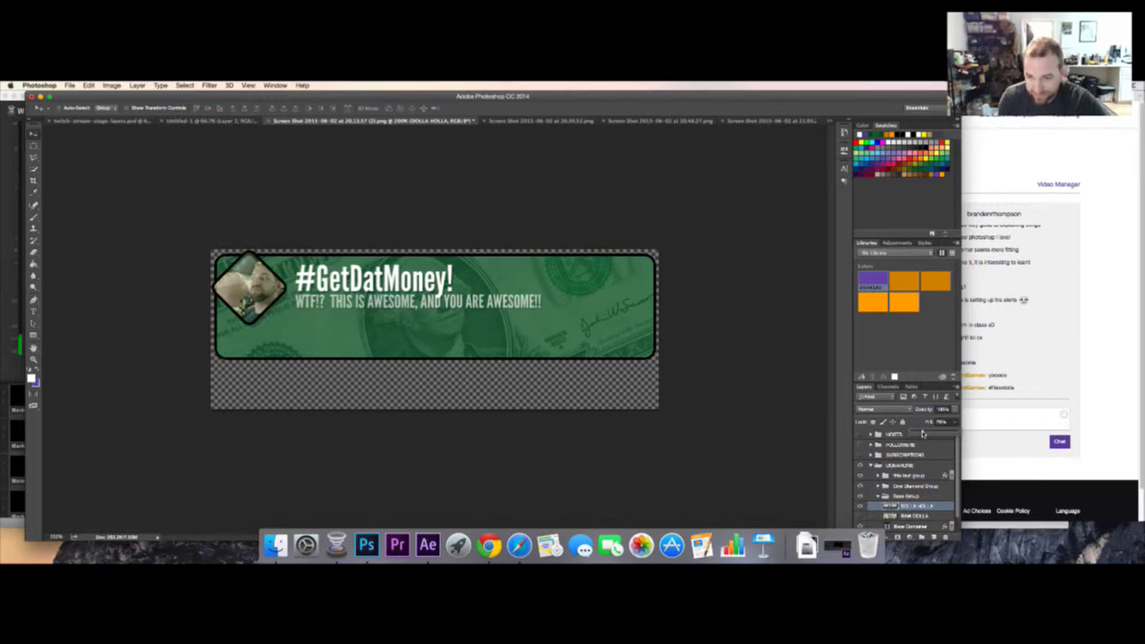
left_click_drag(923, 434, 922, 434)
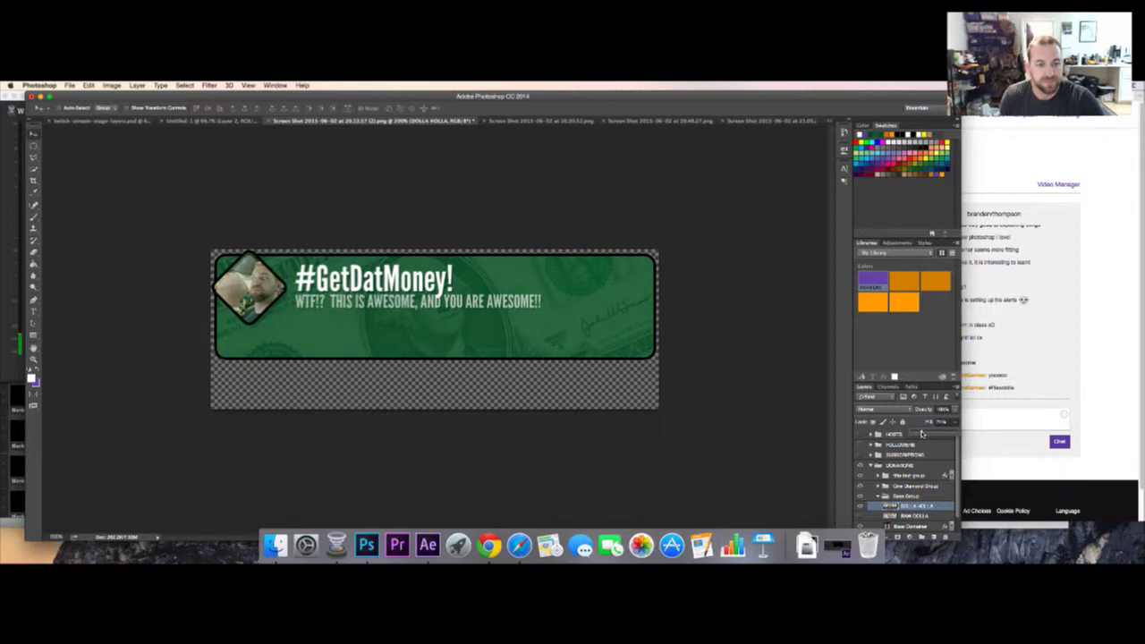
left_click_drag(923, 433, 925, 434)
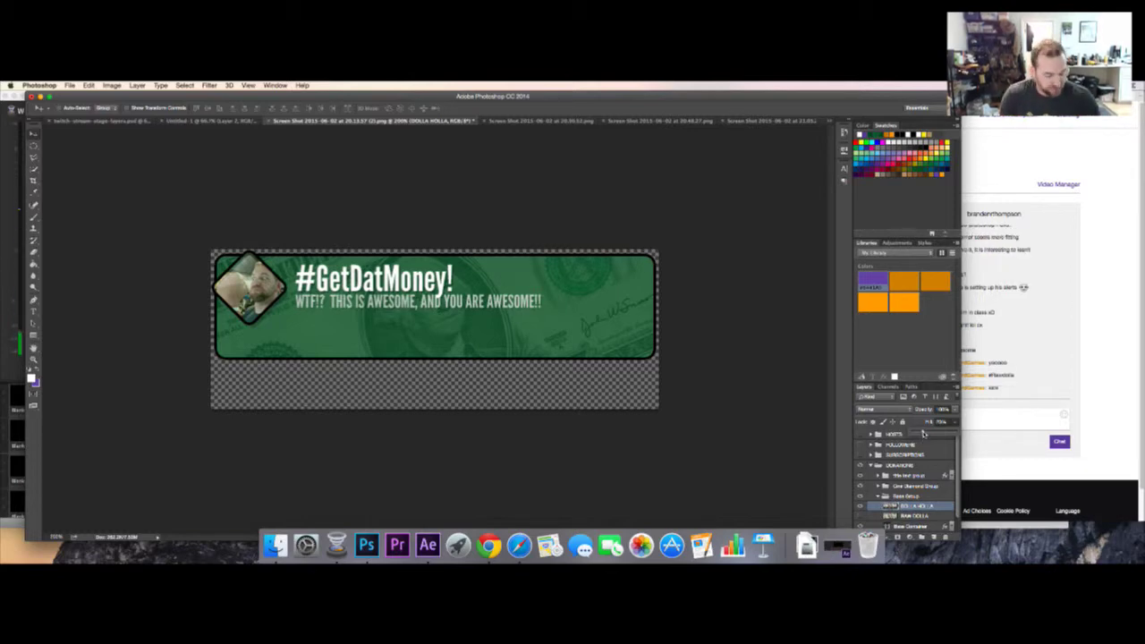
- Save the layered document in Photoshop format as twitch-alerts in Documents > TWITCH-SCREENS > XX. PSD MASTERS, with Maximize Compatibility on
key("super+shift+s")
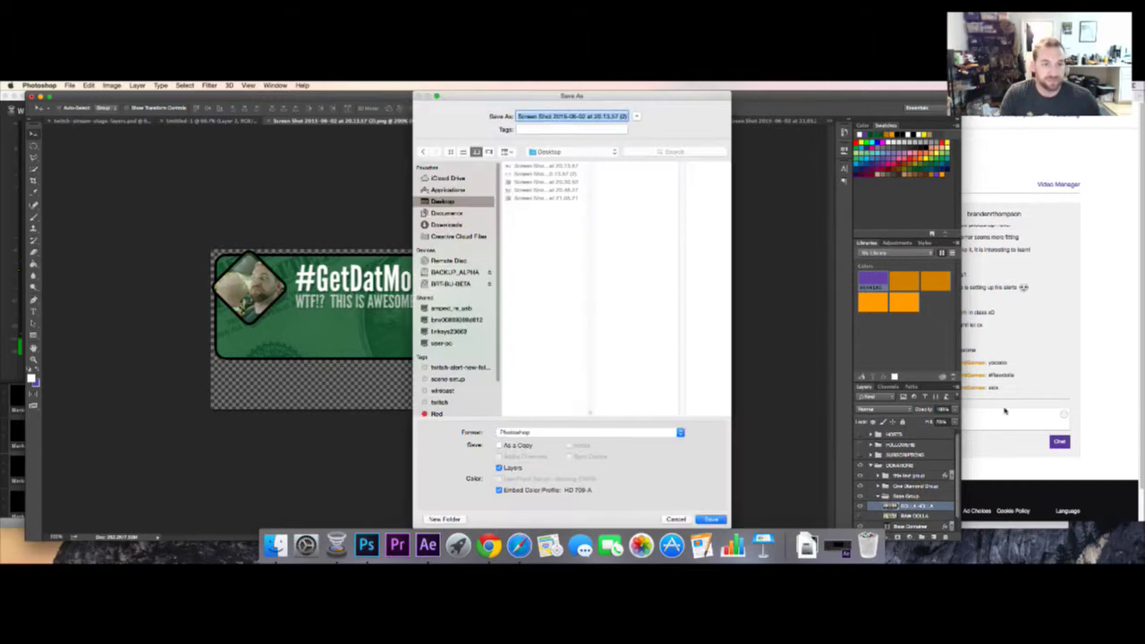
left_click(447, 213)
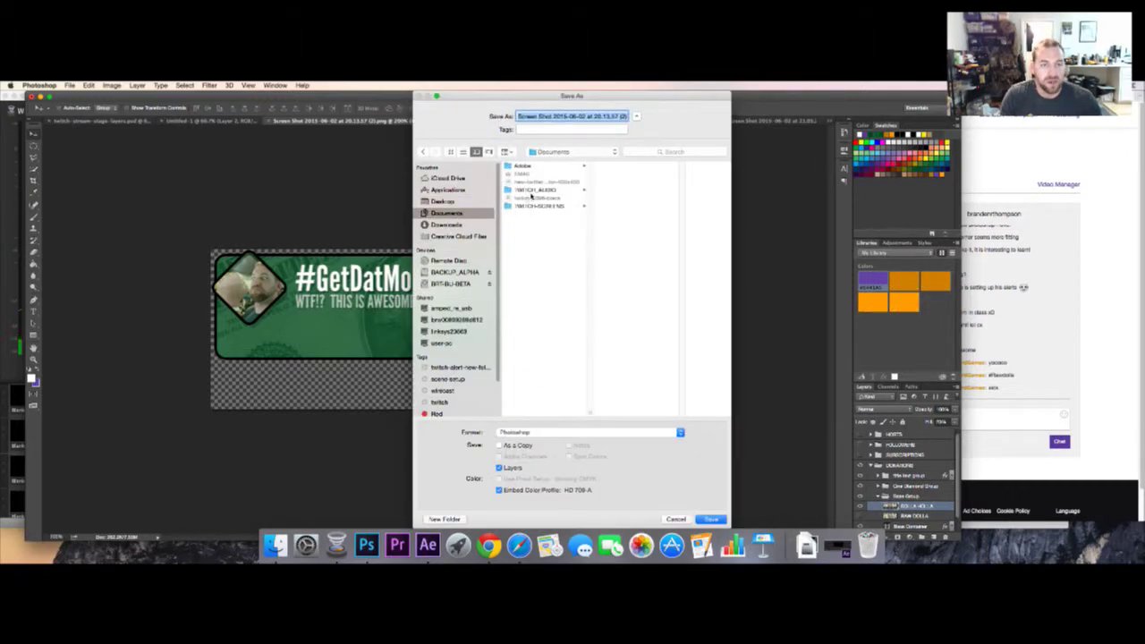
left_click(535, 206)
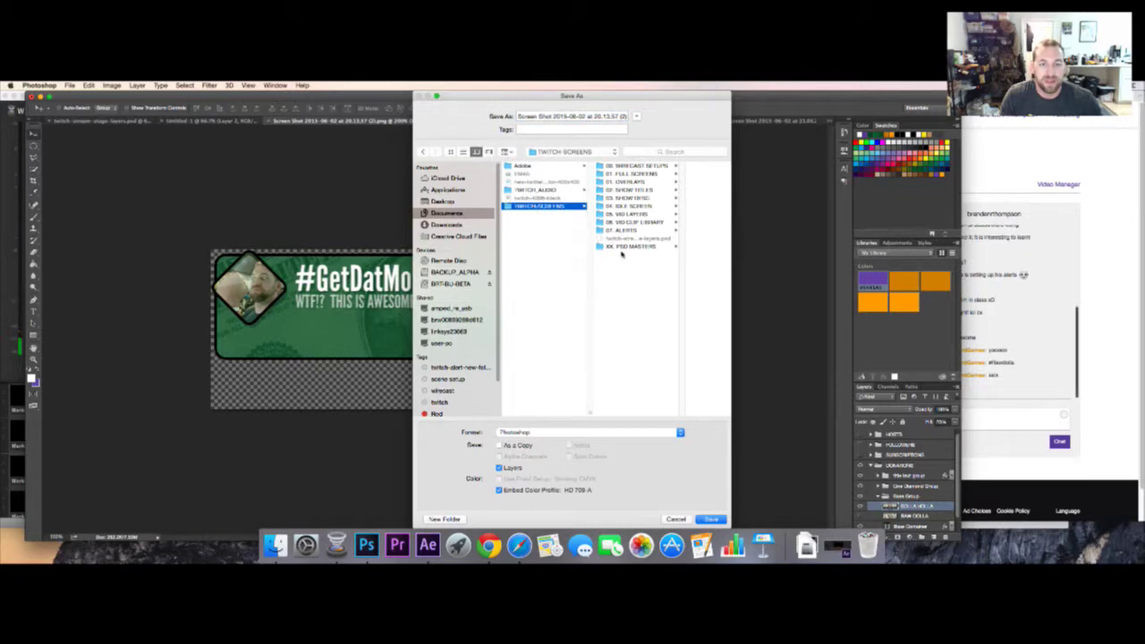
left_click(621, 247)
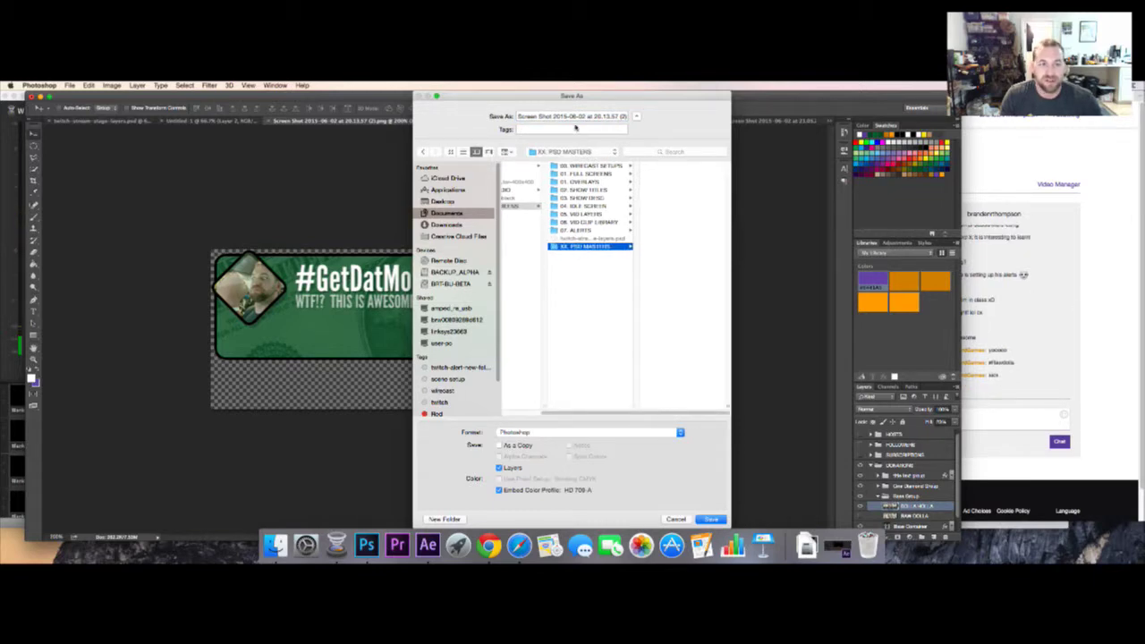
triple_click(578, 116)
type("twitch-alerts")
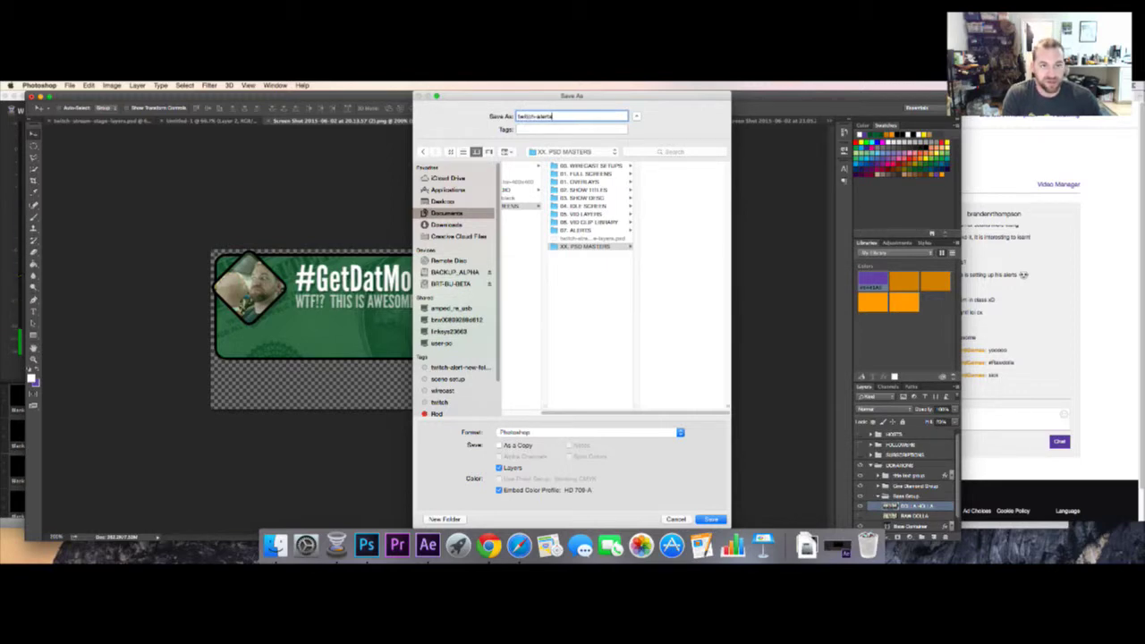
key("Return")
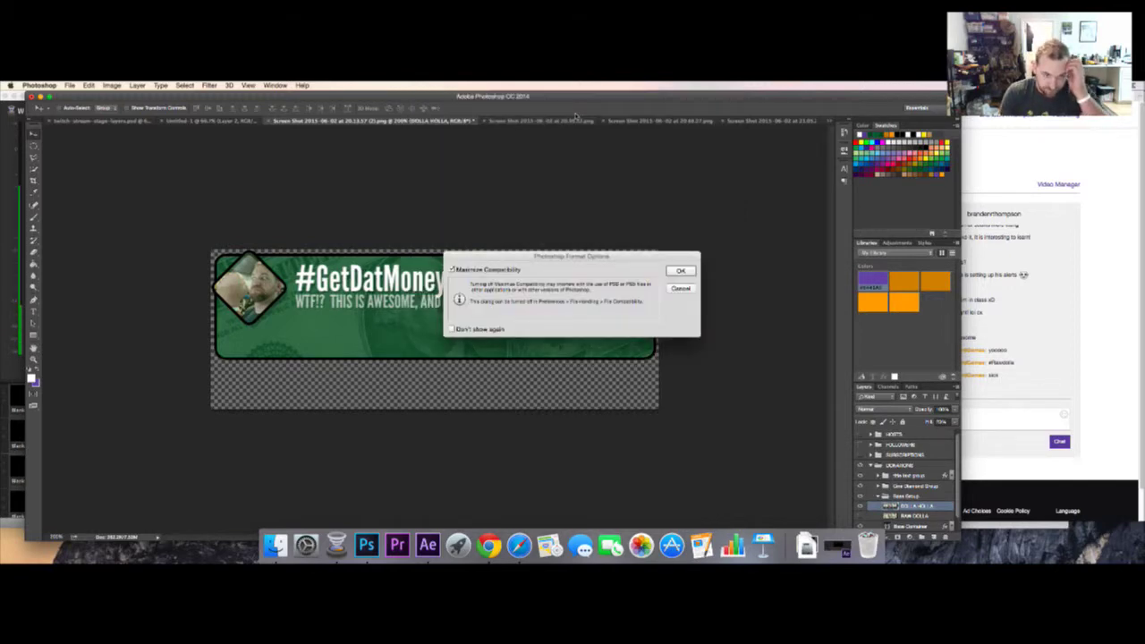
key("Return")
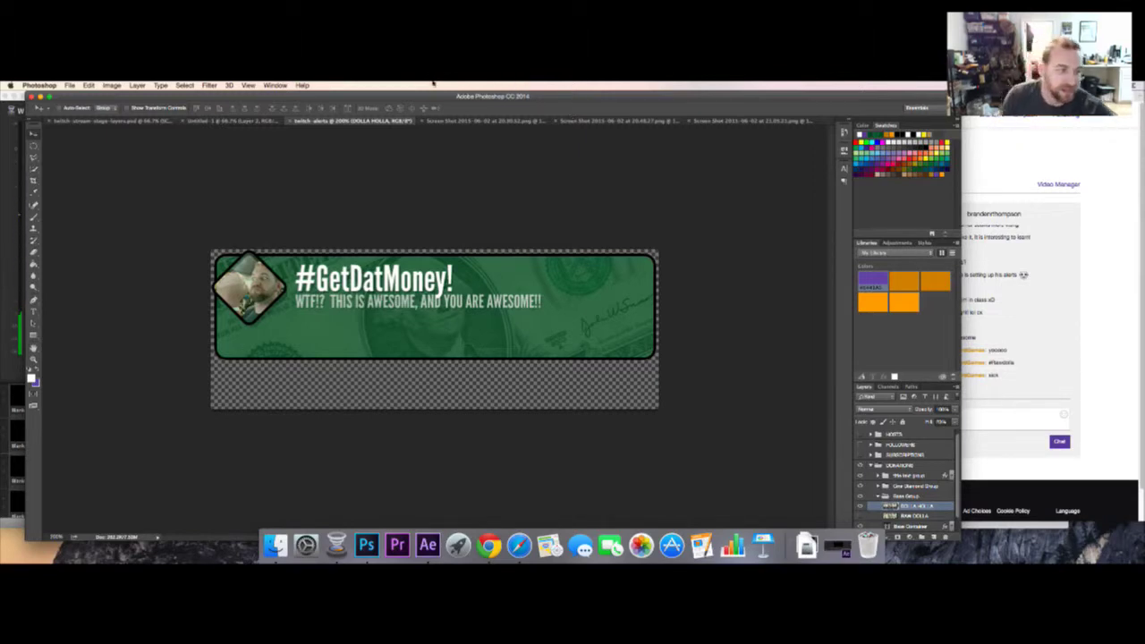
- Export the graphic for web as a transparent PNG-24 named twitch-donation.png in the 07. ALERTS folder
left_click(71, 85)
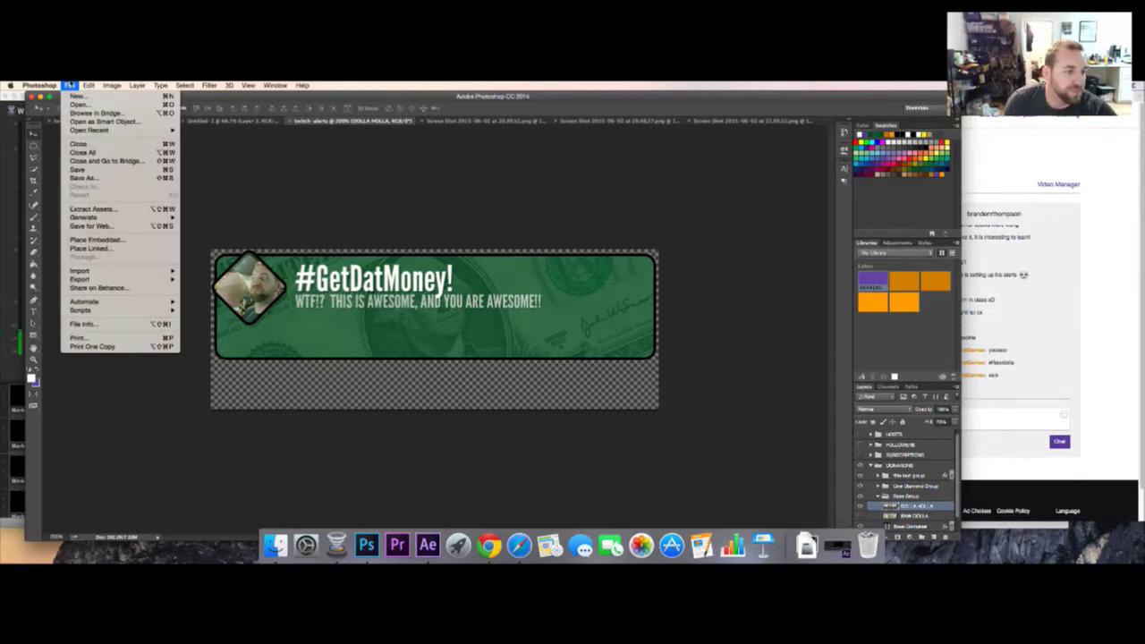
left_click(100, 226)
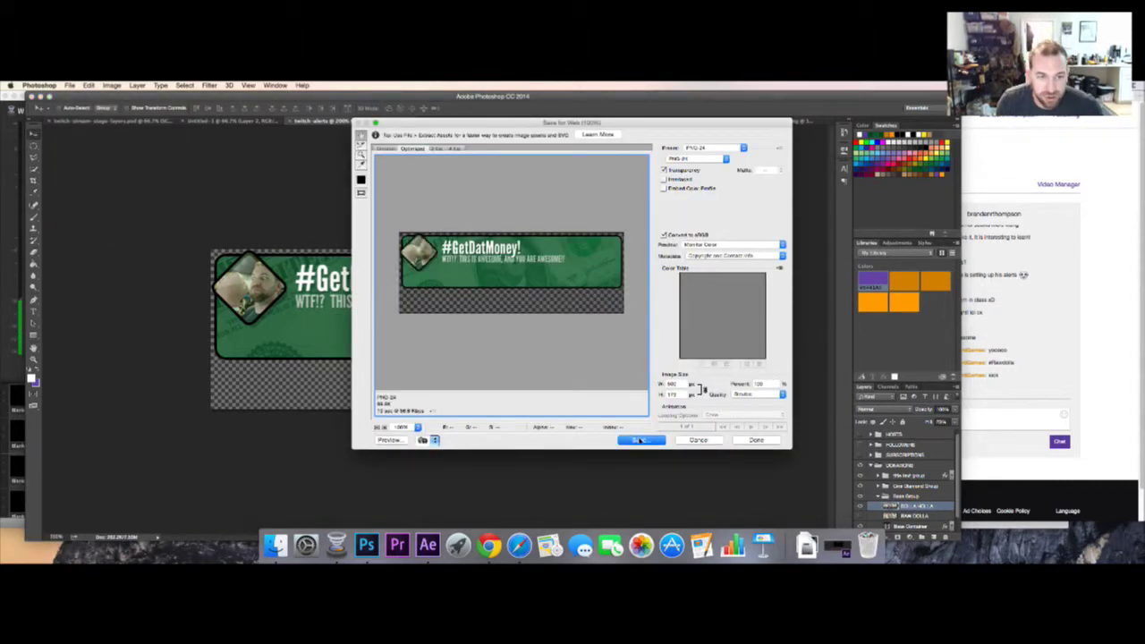
left_click(640, 439)
left_click(583, 231)
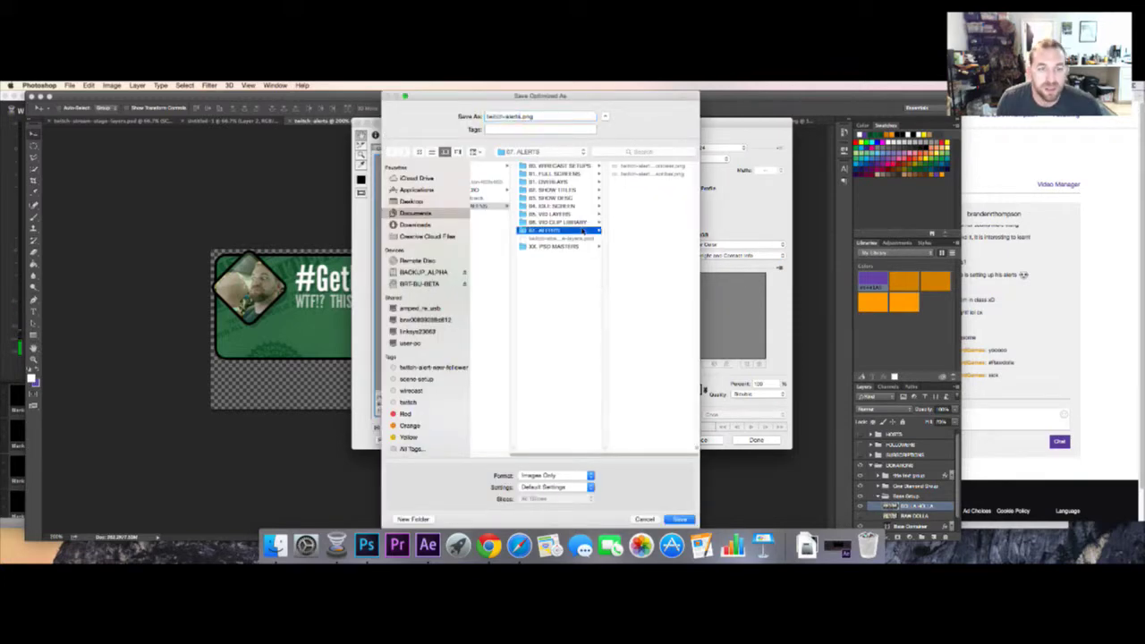
double_click(523, 118)
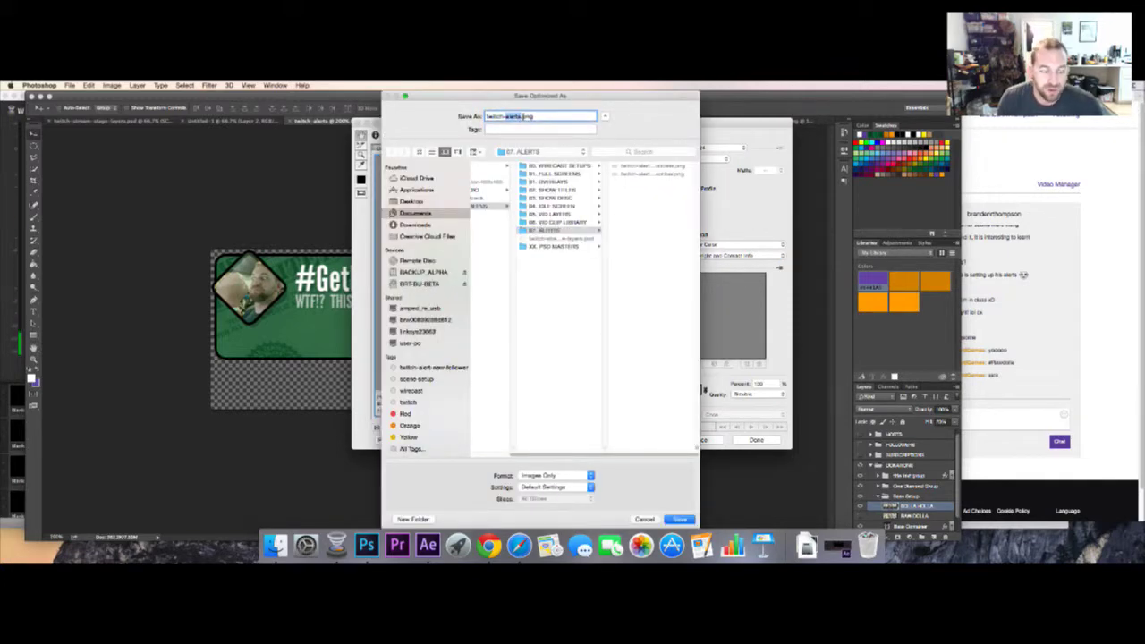
type("donation")
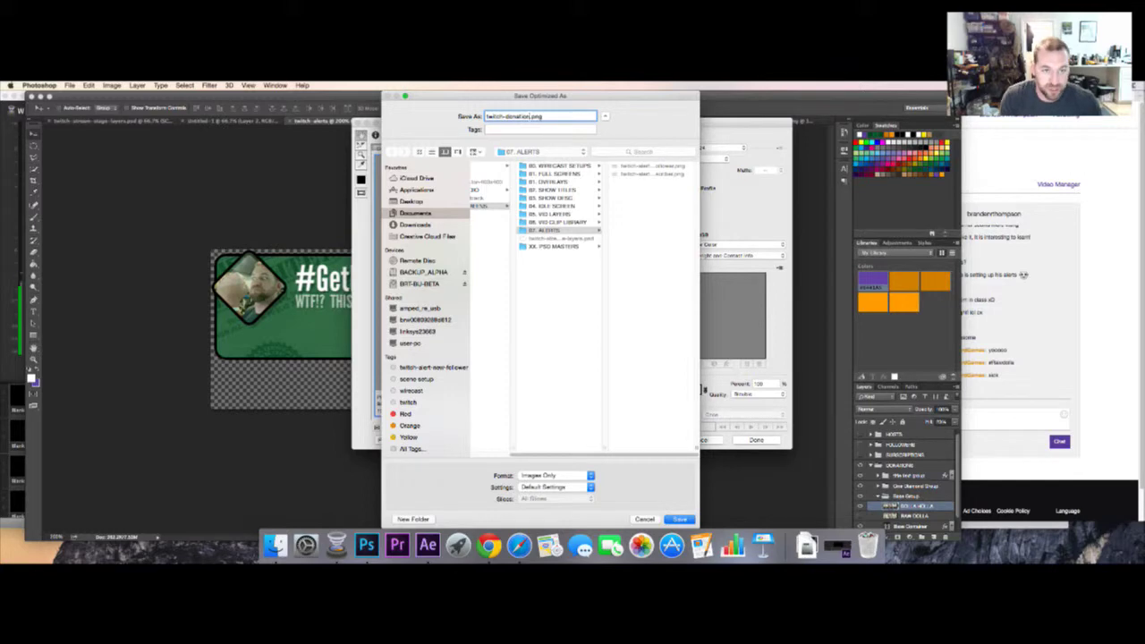
key("Return")
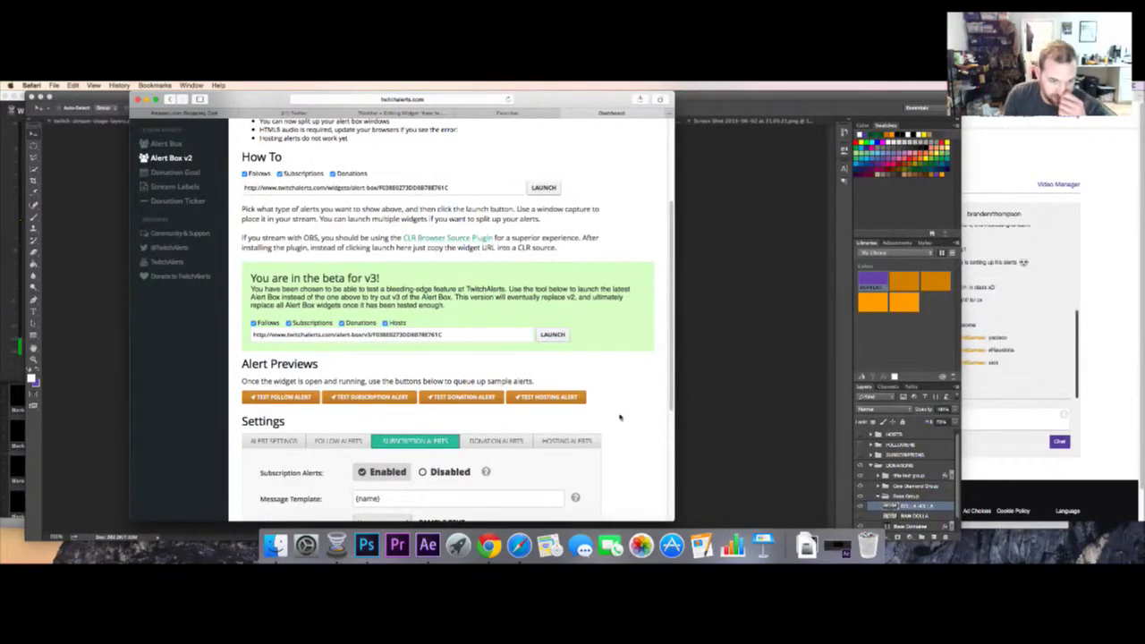
- Switch to the TwitchAlerts dashboard in Safari and choose twitch-donation.png from the 07. ALERTS folder as the donation alert image
left_click(1112, 380)
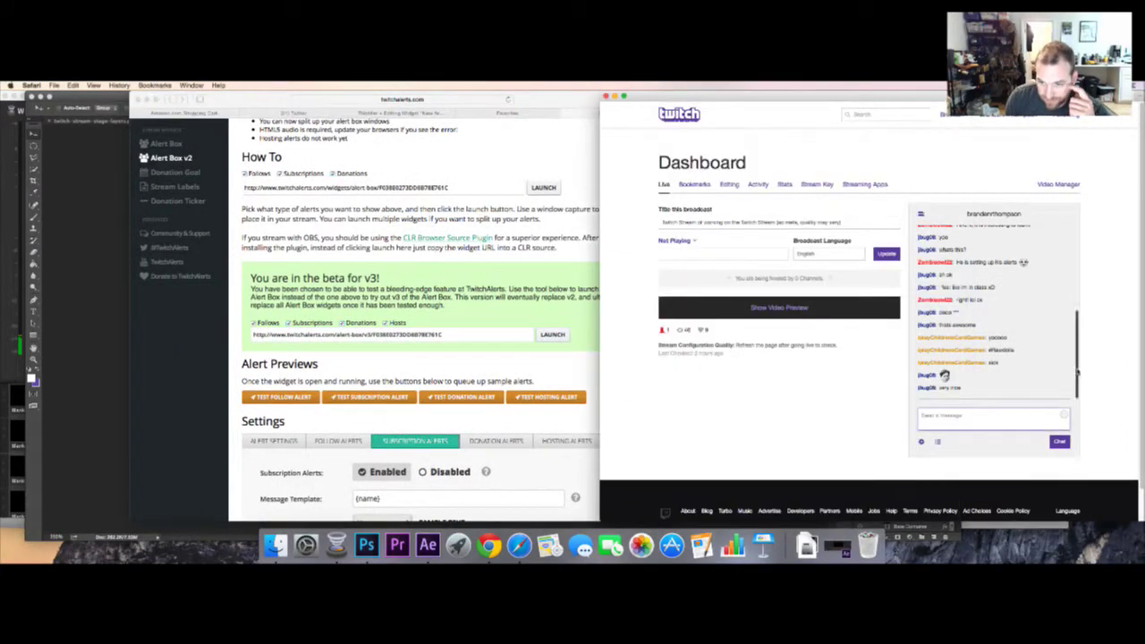
left_click(479, 421)
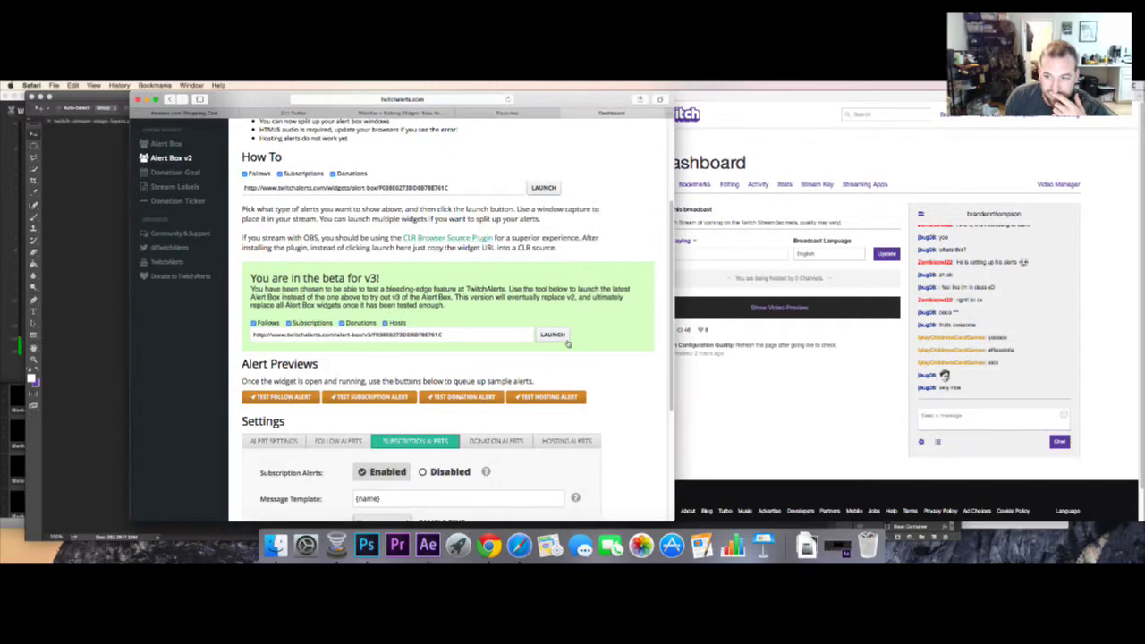
scroll(492, 358, "down", 5)
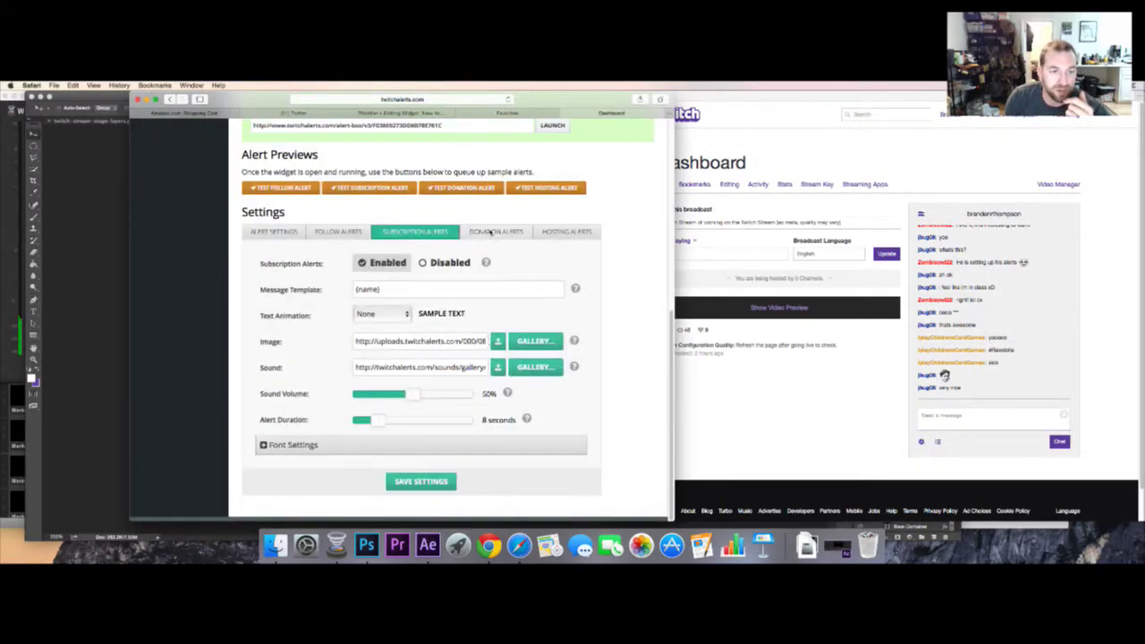
left_click(490, 234)
left_click(498, 418)
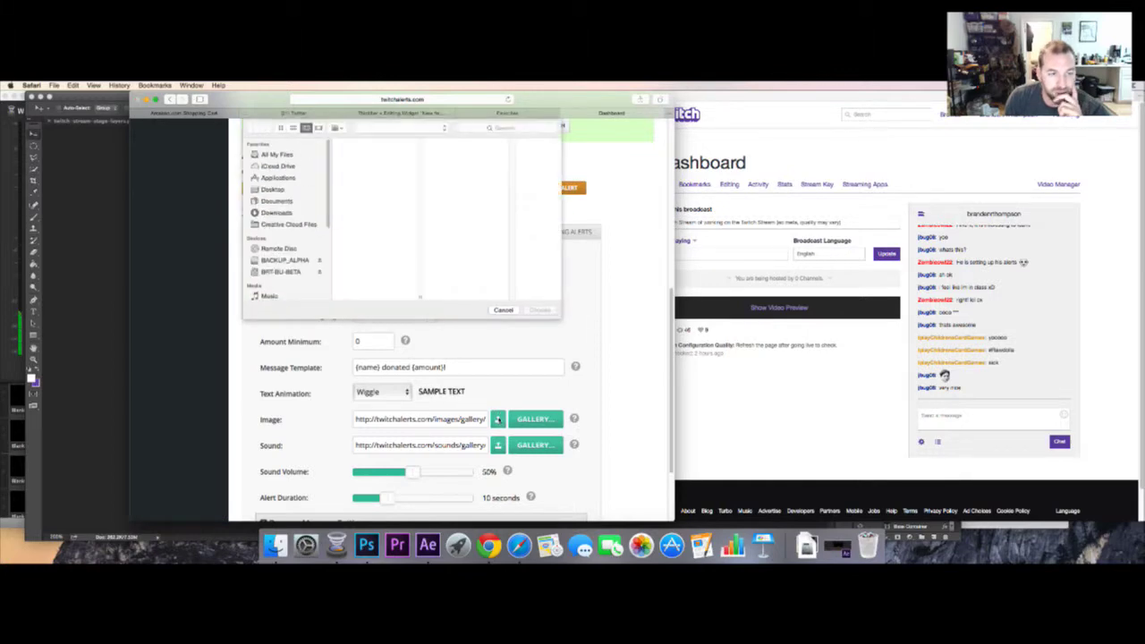
left_click(500, 160)
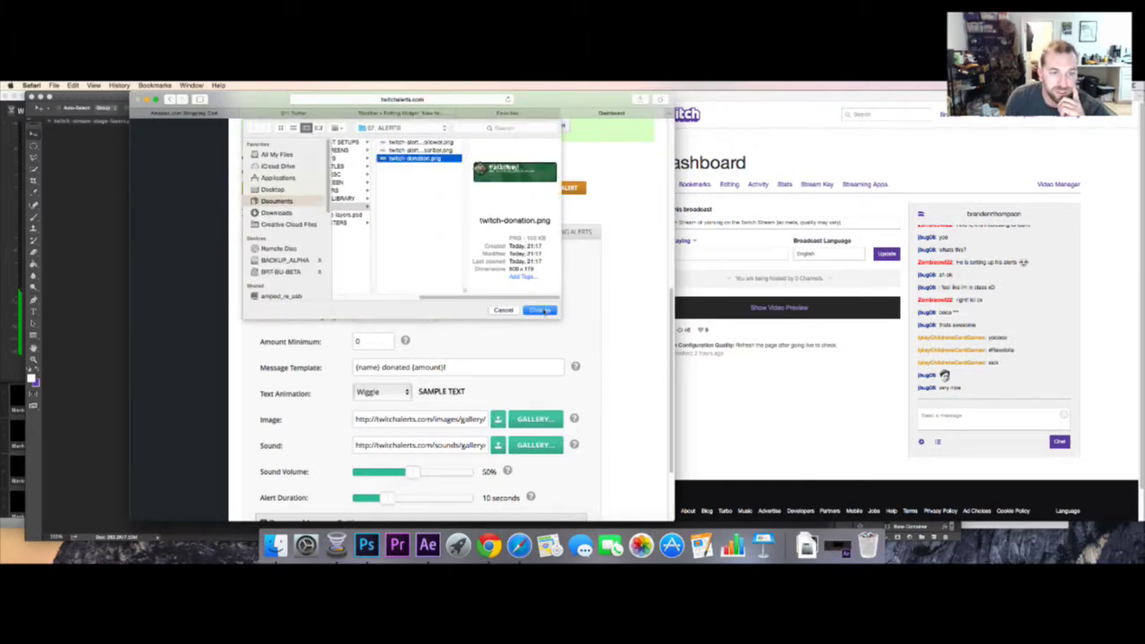
left_click(541, 311)
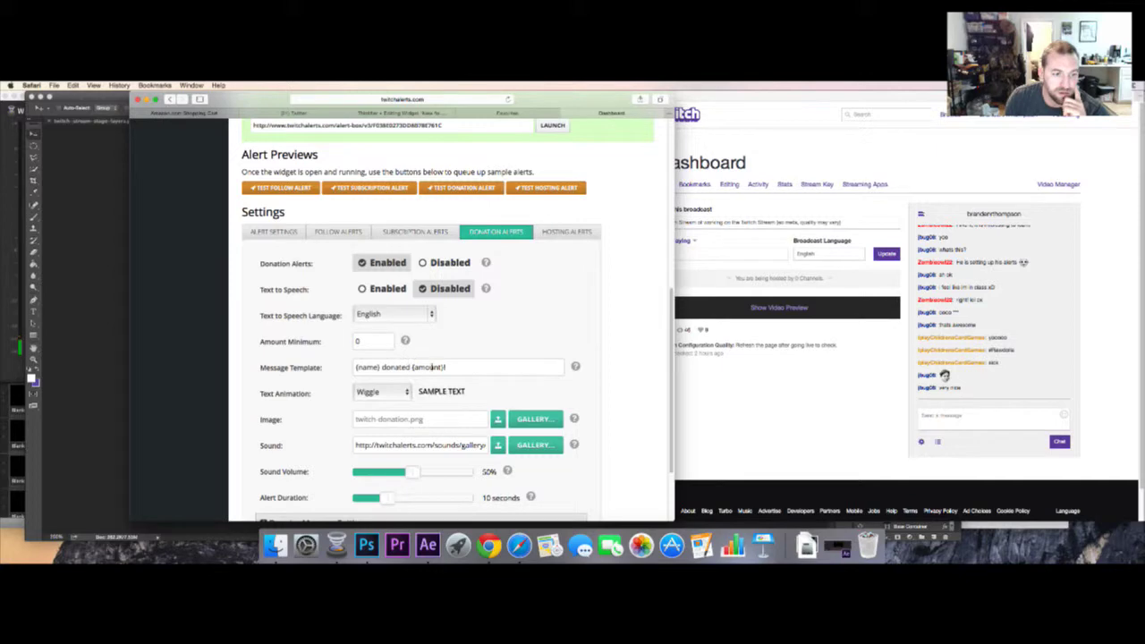
- Reword the donation alert's message template as {amount} from {name}!
left_click_drag(412, 367, 349, 367)
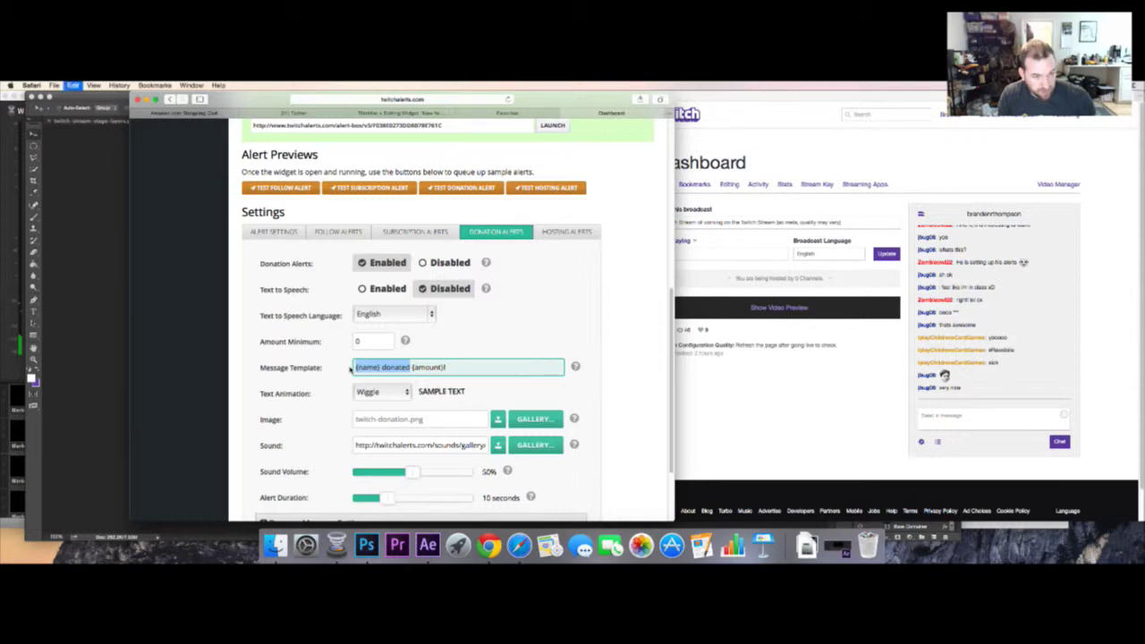
key("BackSpace")
left_click(356, 367)
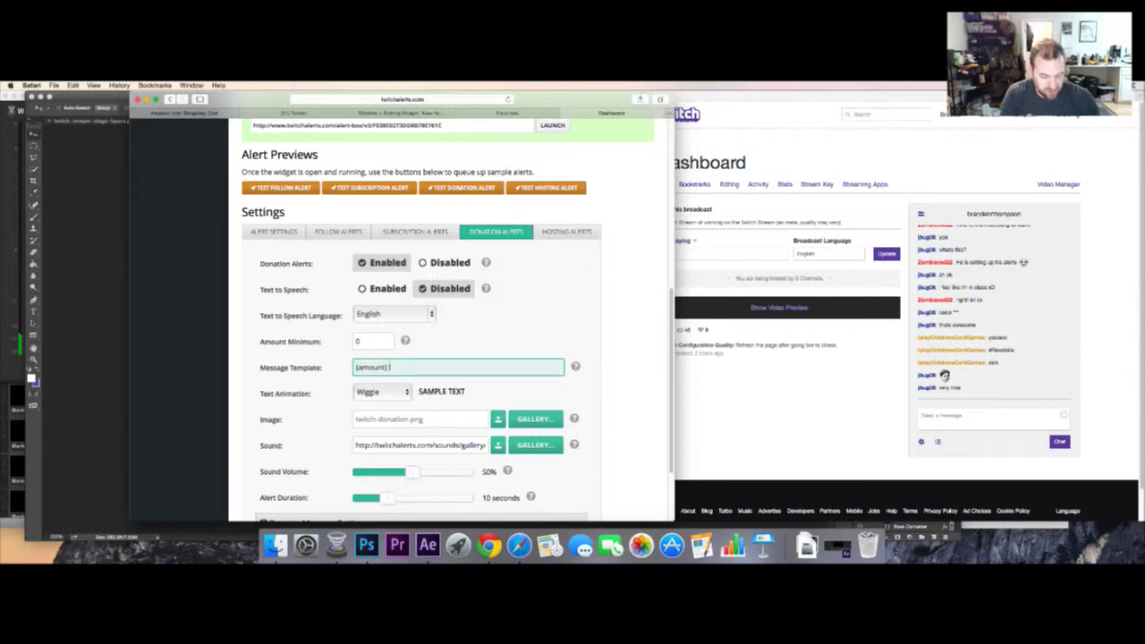
type("from {")
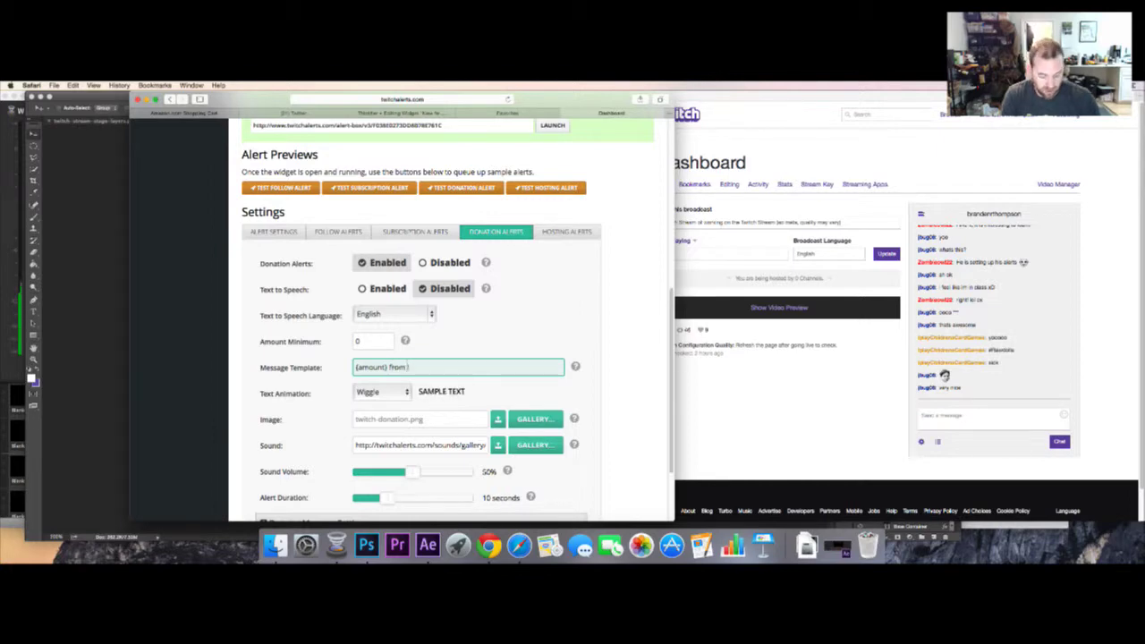
type("name")
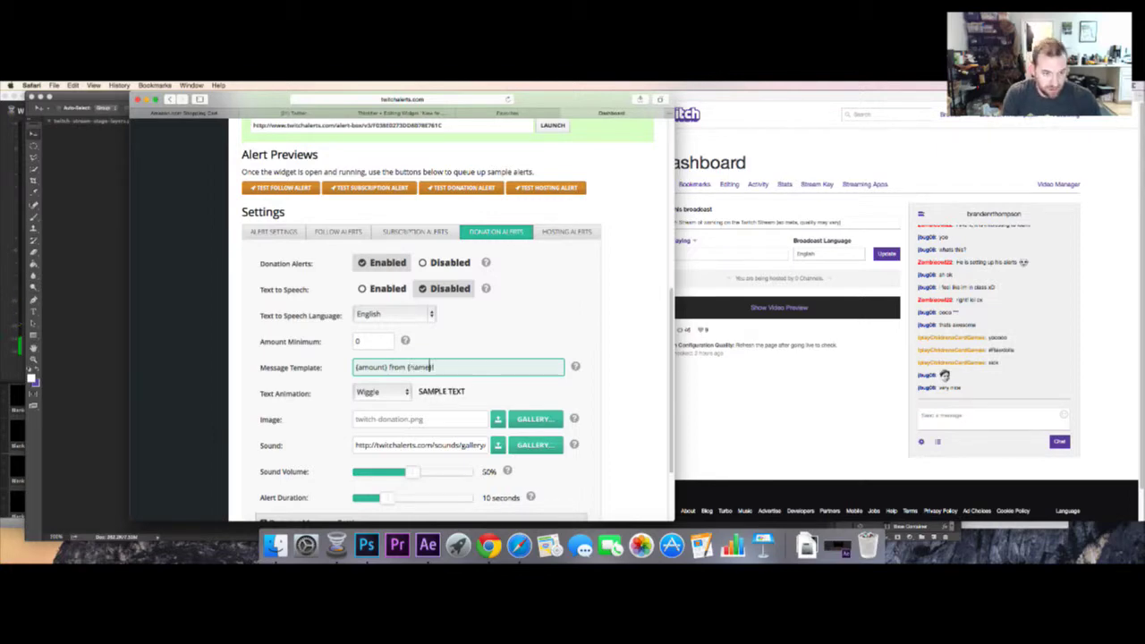
- Set the donation alert's text animation to None and set the donator message to Do Not Show
left_click(392, 391)
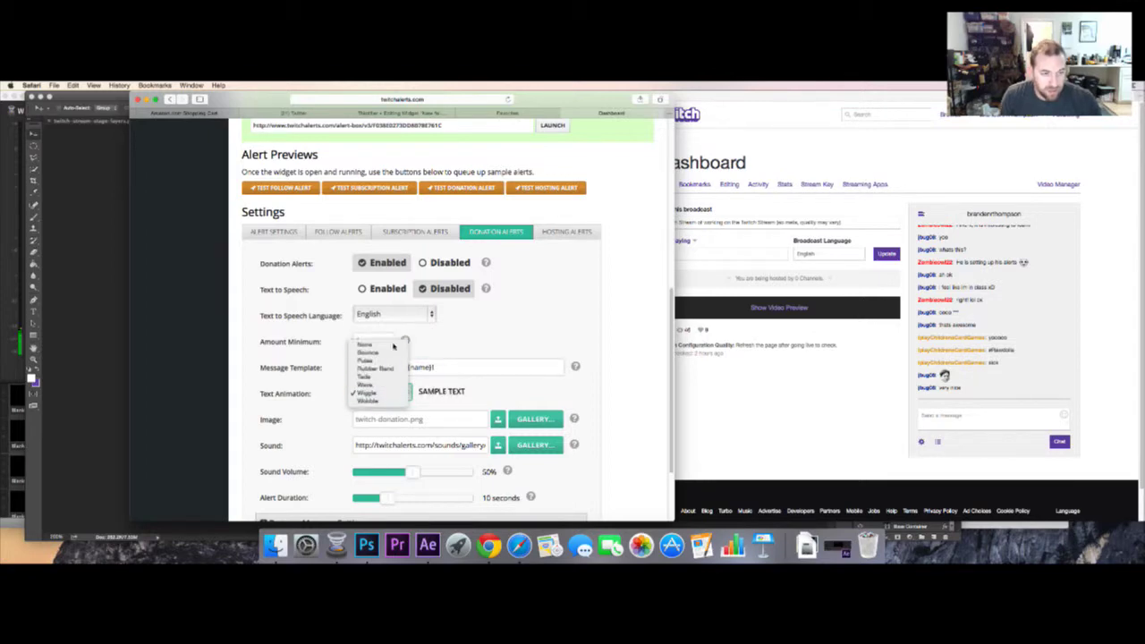
left_click(393, 345)
scroll(673, 306, "down", 1)
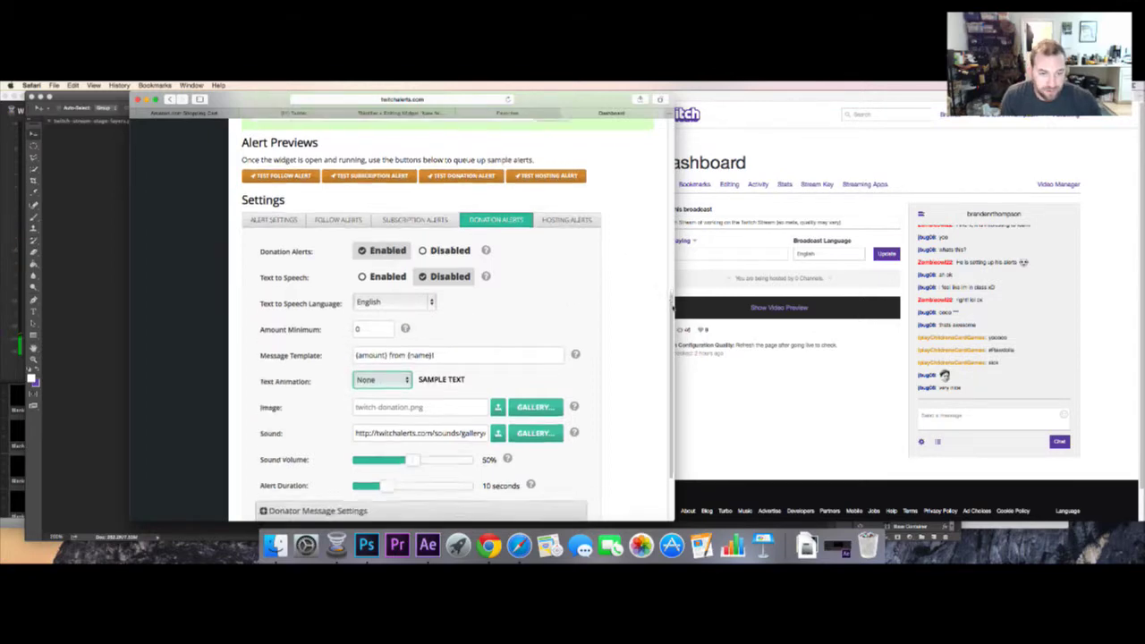
left_click_drag(673, 306, 672, 352)
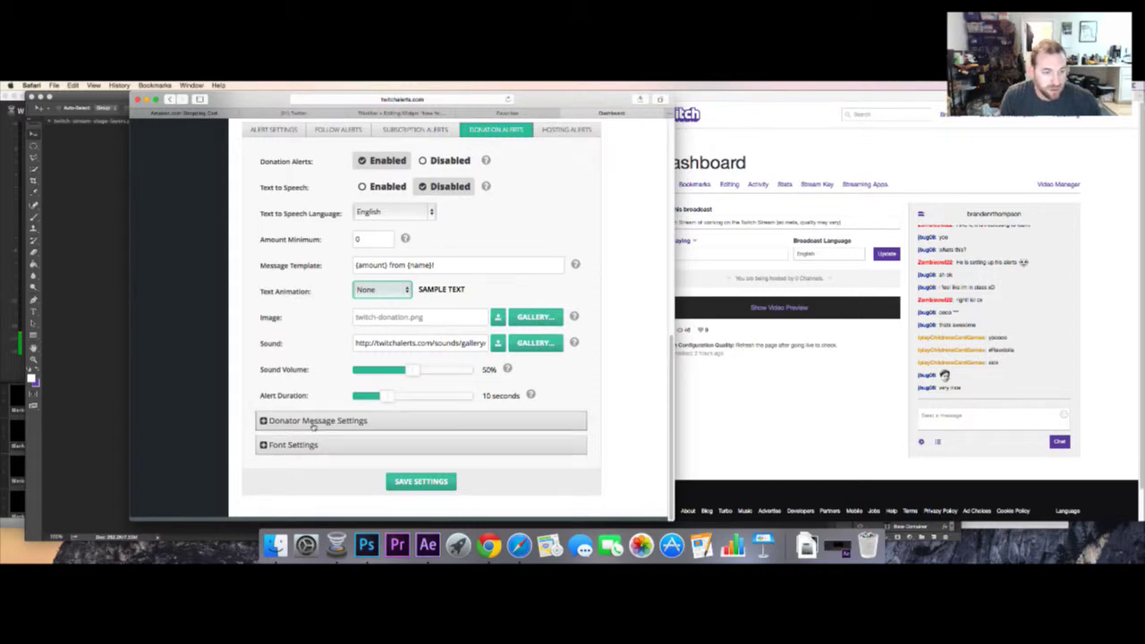
left_click(263, 426)
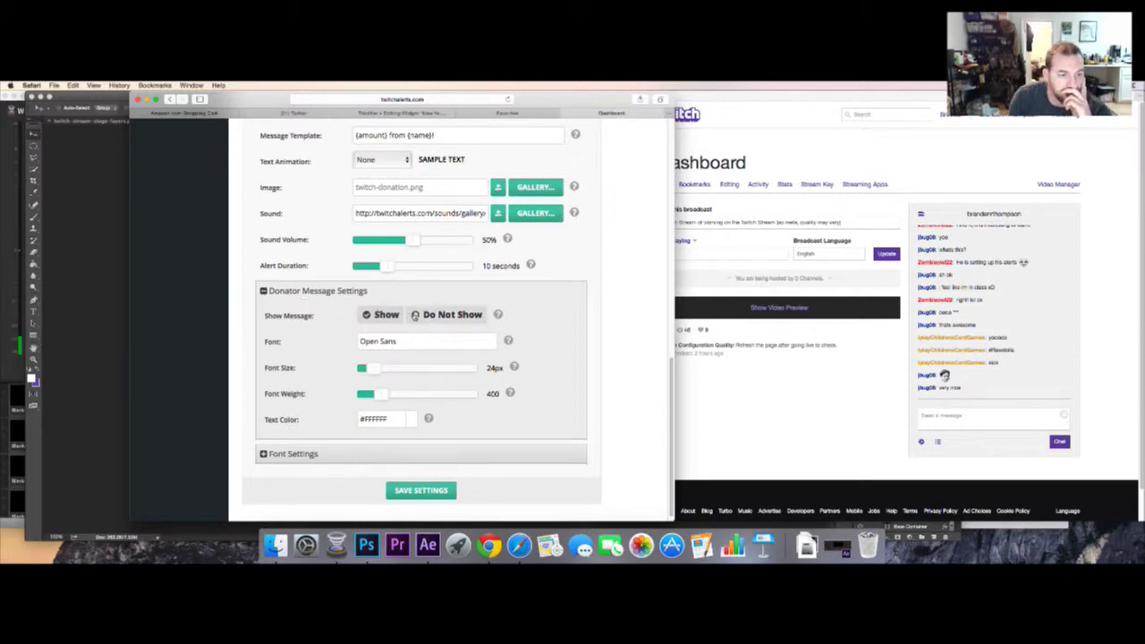
left_click(415, 315)
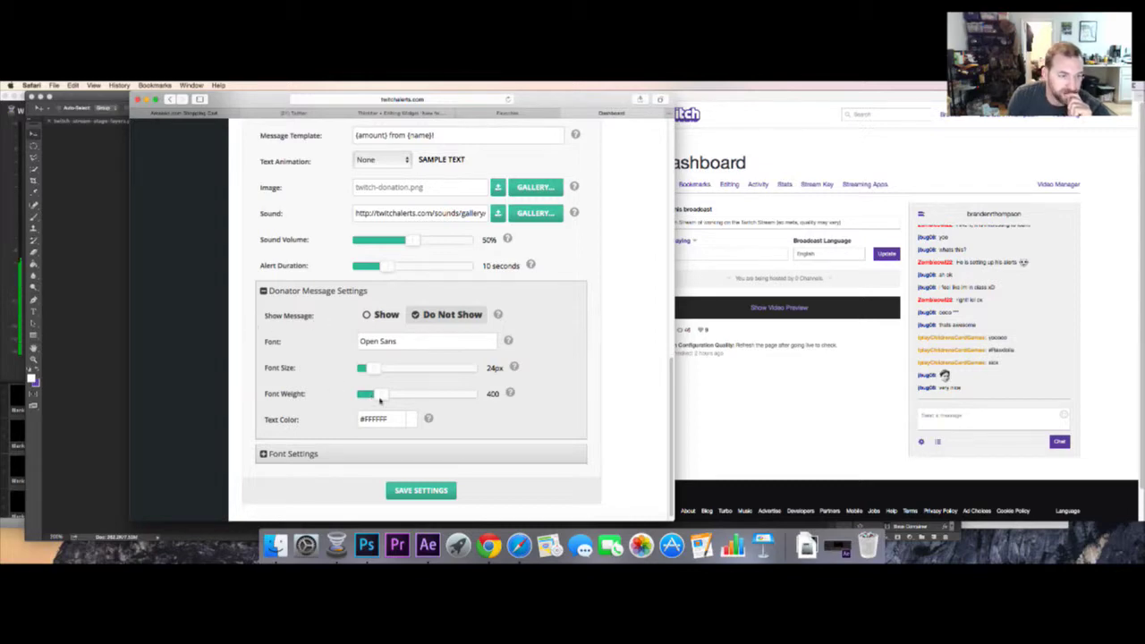
- In the donation alert's font settings, set the font to Oswald, the size to 31px and the weight to 400
left_click(269, 455)
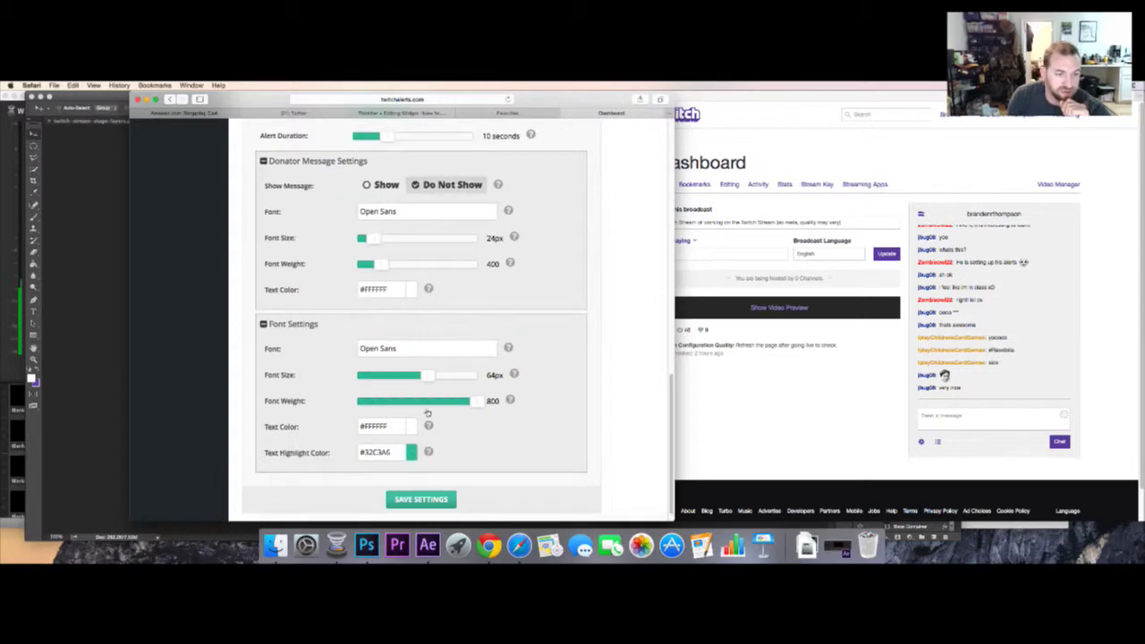
left_click(432, 348)
key("shift+alt+Left")
key("shift+alt+Left")
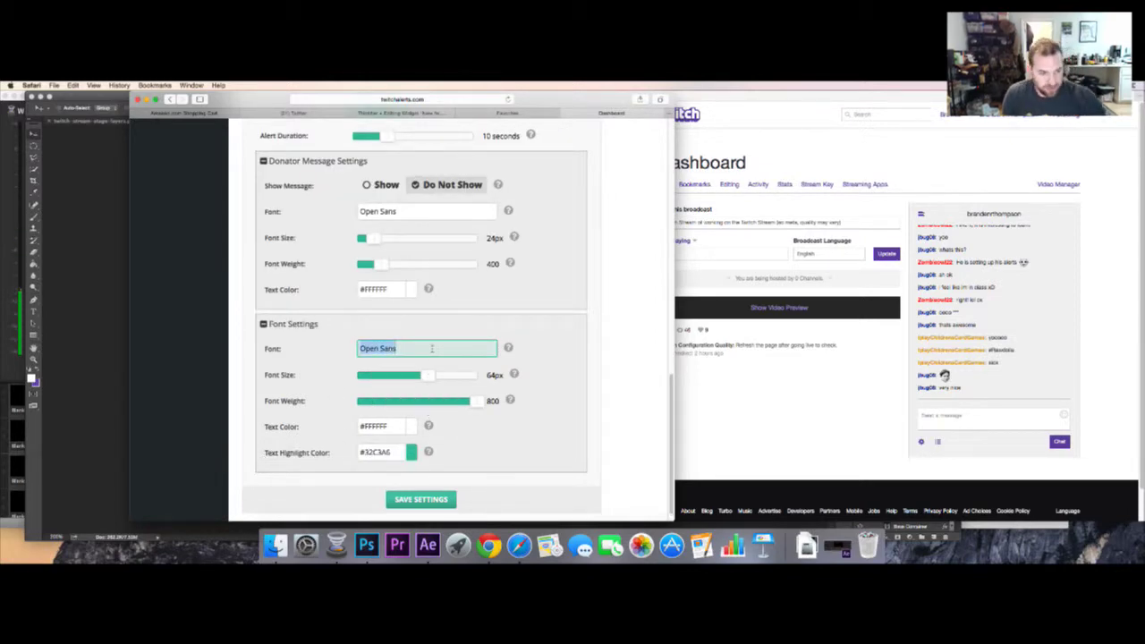
type("Oswald")
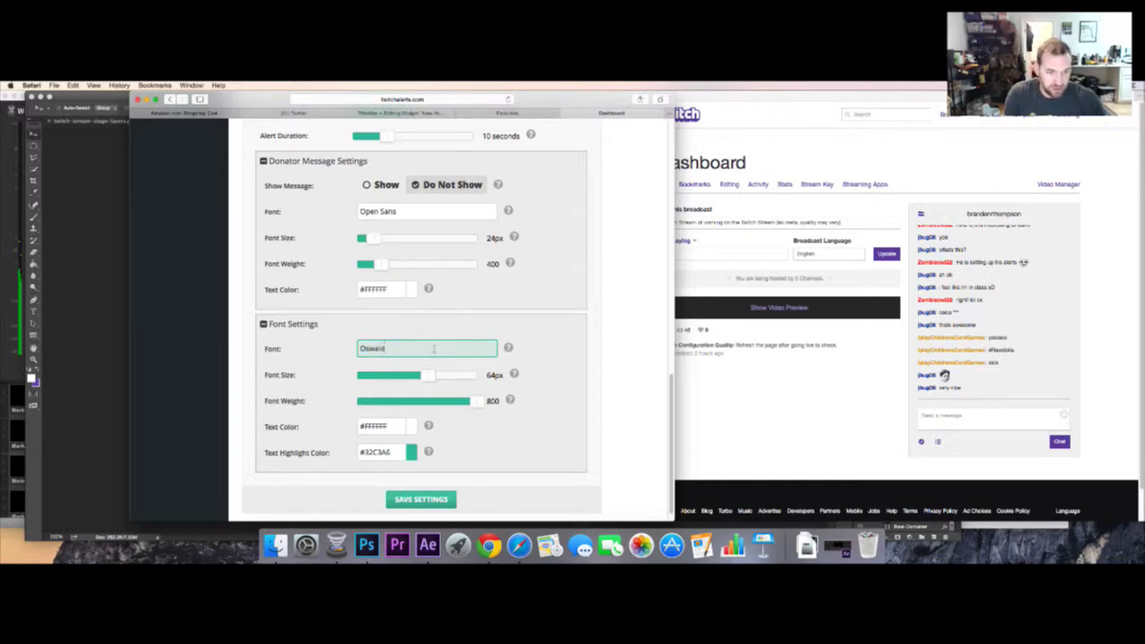
left_click_drag(434, 379, 388, 380)
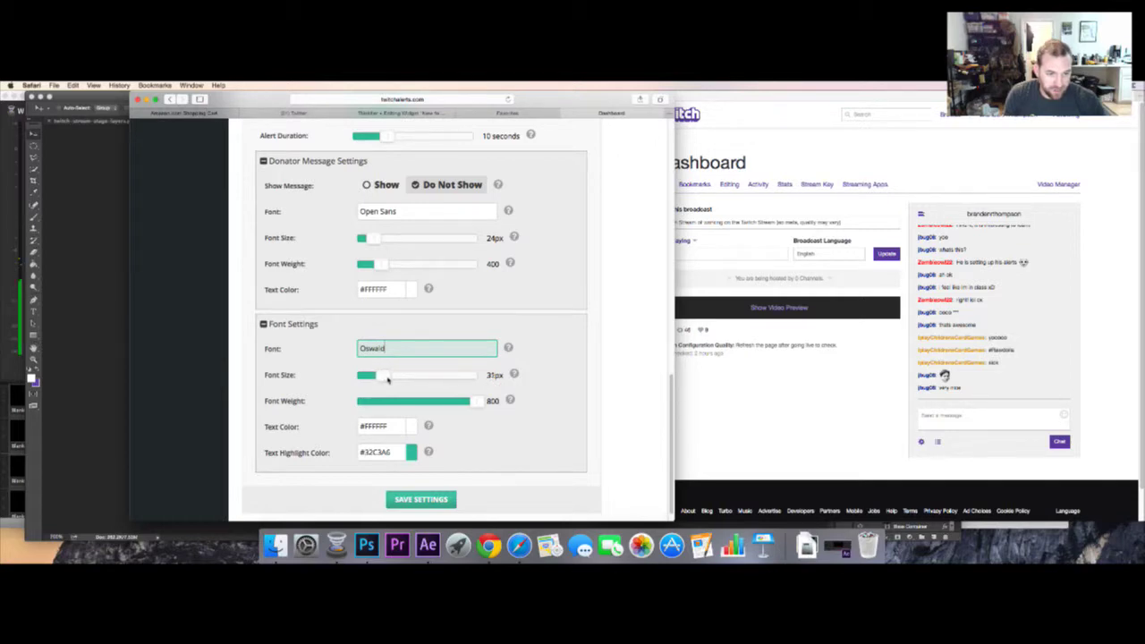
left_click_drag(470, 402, 388, 407)
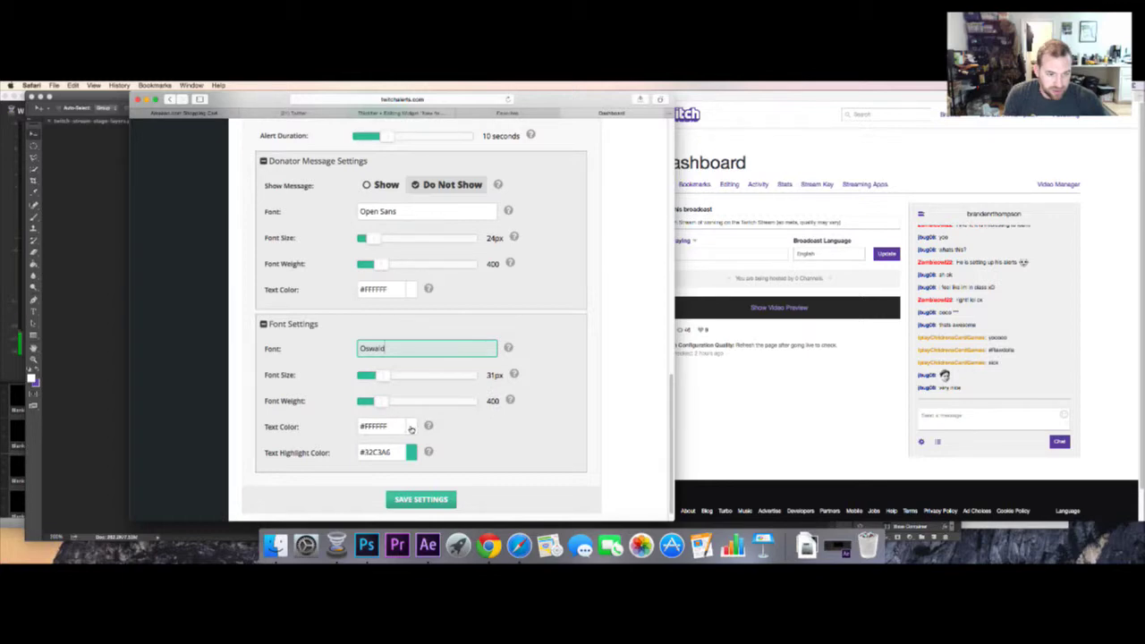
- Change the donation alert's text highlight color to orange #ff9900 and save the settings
left_click(411, 452)
left_click_drag(456, 504, 452, 464)
left_click(498, 485)
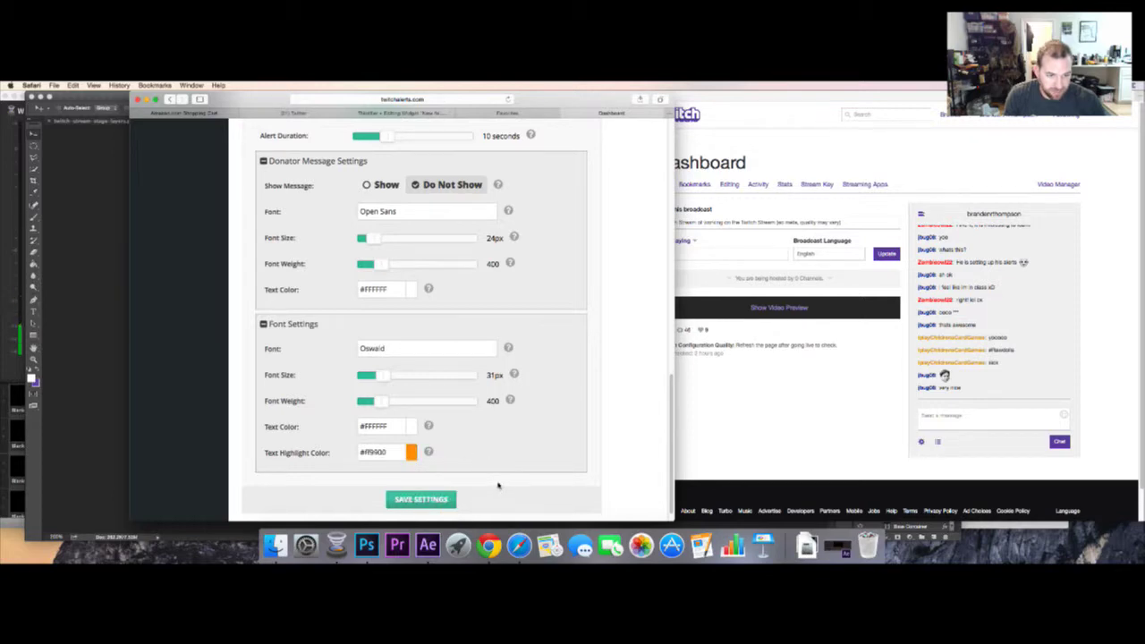
left_click(421, 502)
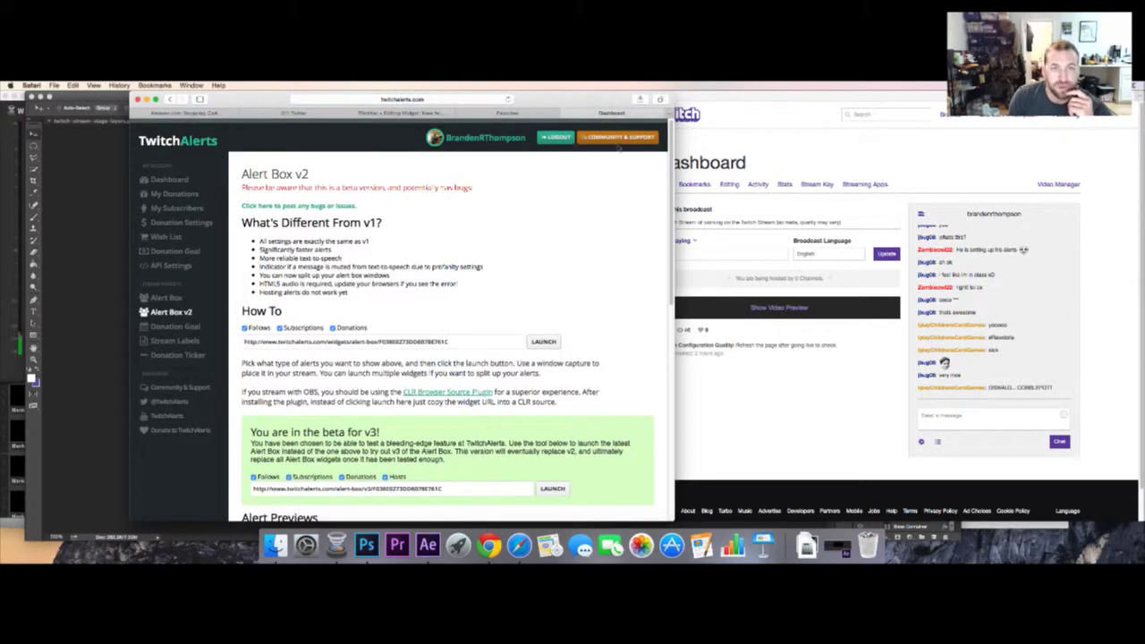
- Move the TwitchAlerts window aside, switch to Wirecast and reposition the MKX shot editor so its whole preview is in view
left_click_drag(558, 101, 808, 102)
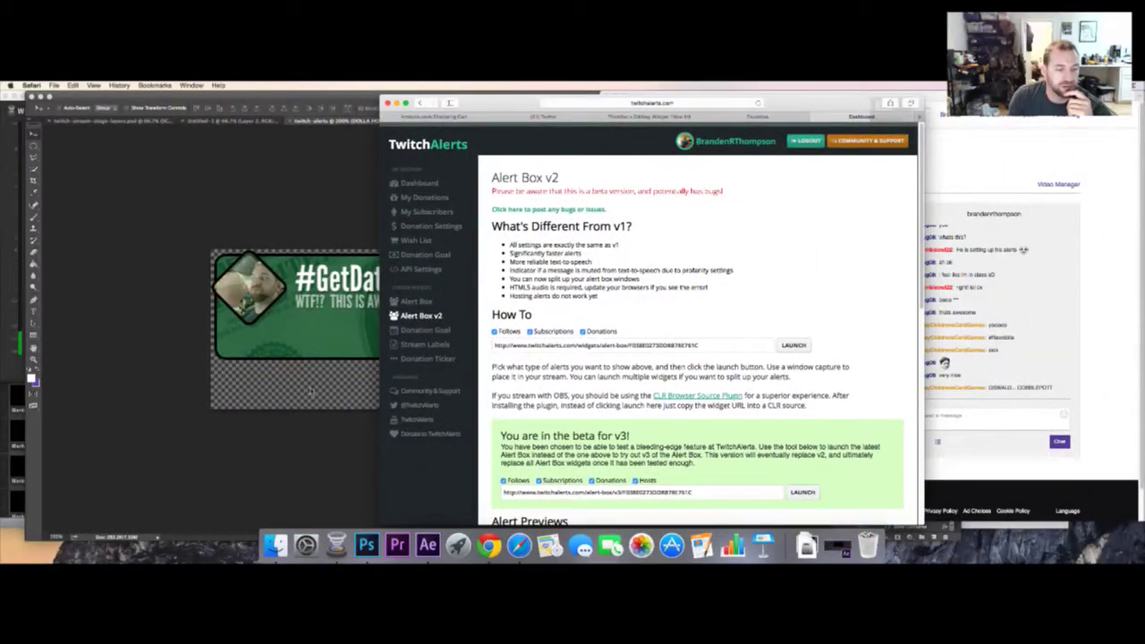
left_click(336, 543)
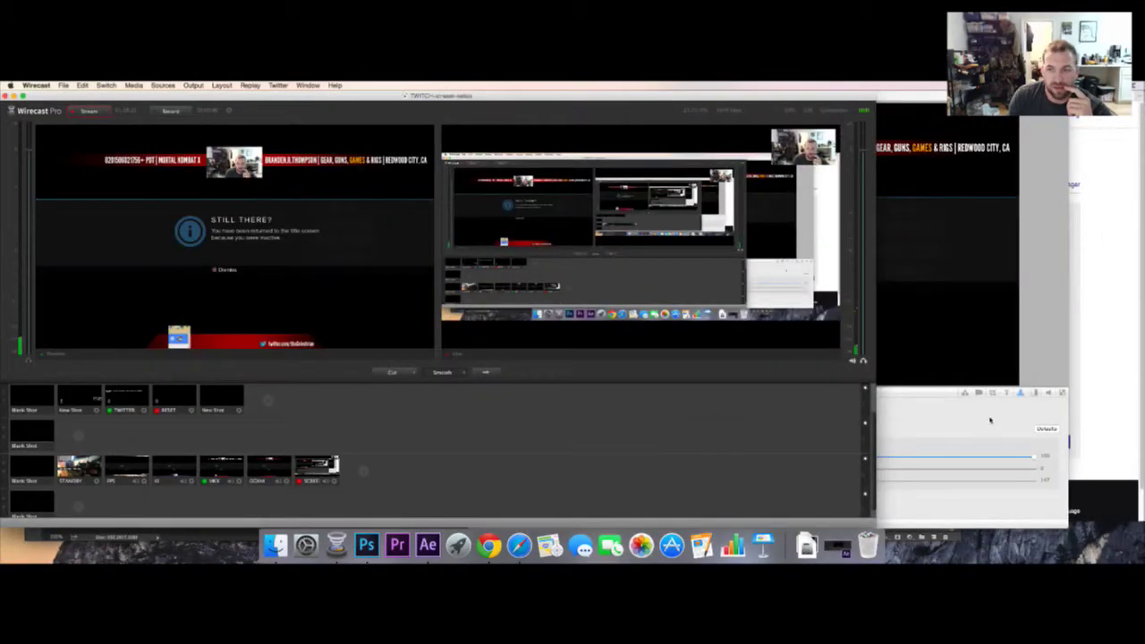
left_click(955, 241)
left_click_drag(944, 90, 492, 85)
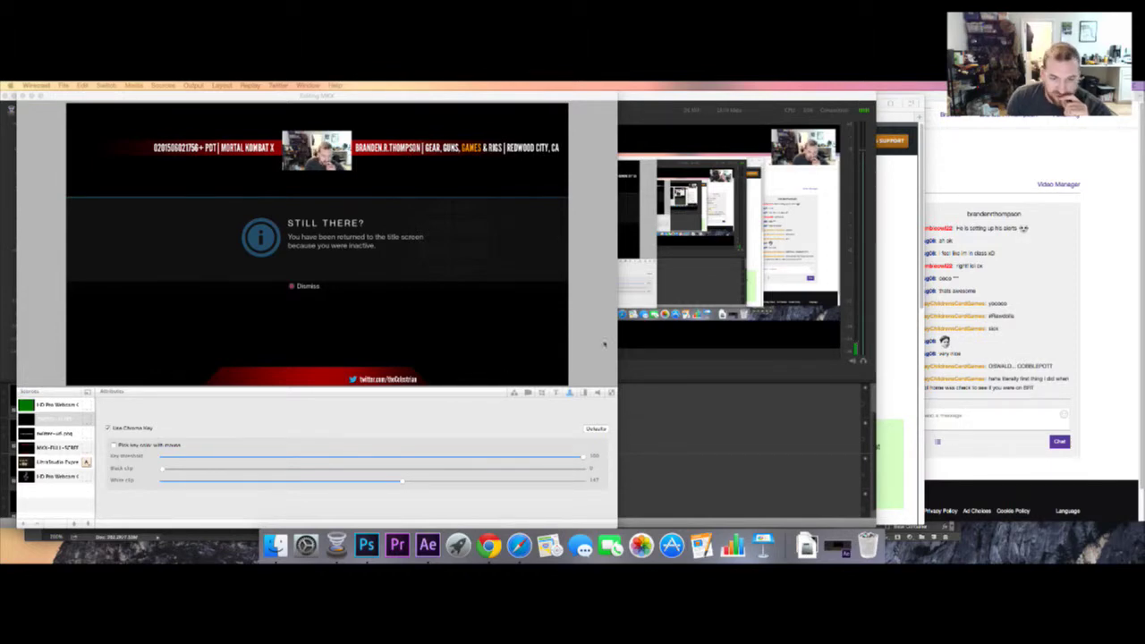
- Return to the TwitchAlerts page in Safari, place its window beside the Wirecast shot editor and queue a test donation alert
left_click(896, 374)
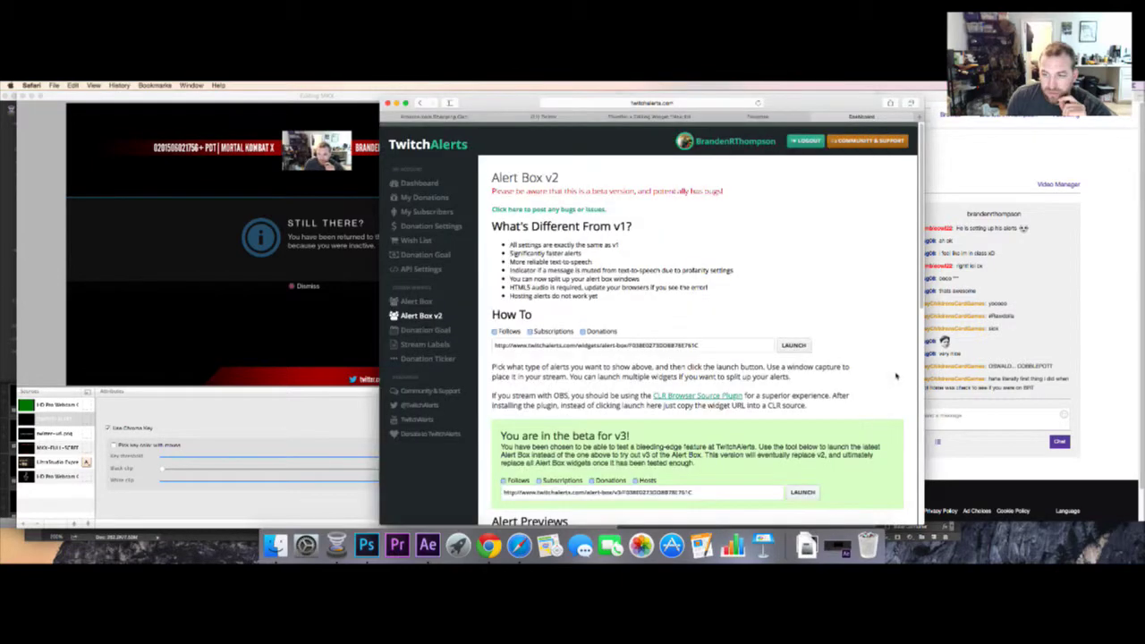
left_click(1101, 397)
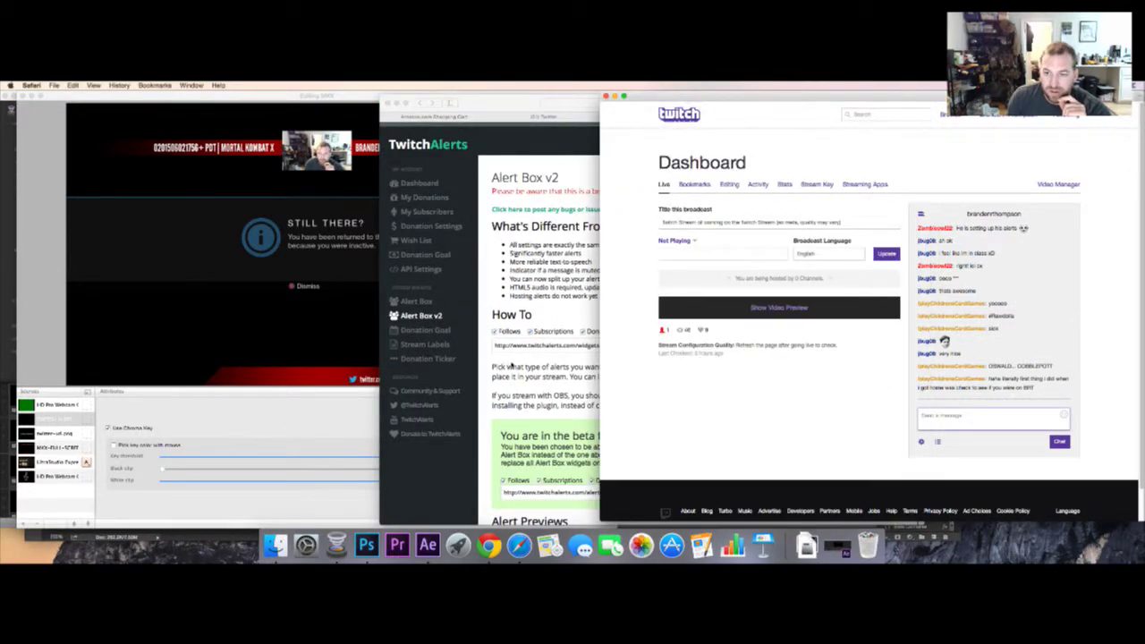
left_click(512, 365)
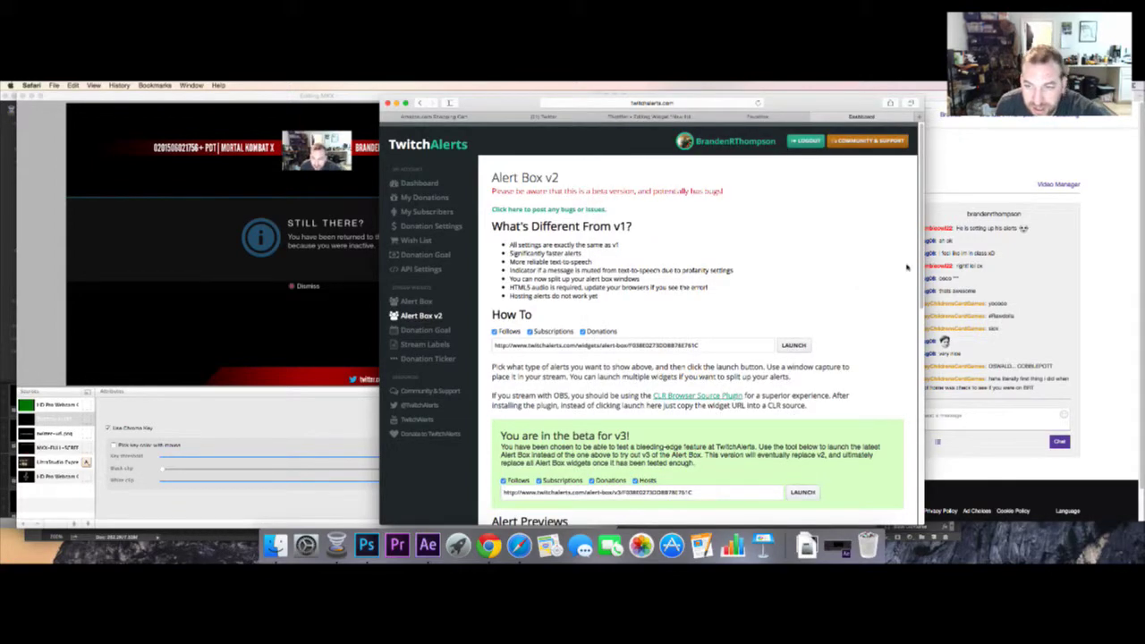
scroll(838, 243, "down", 5)
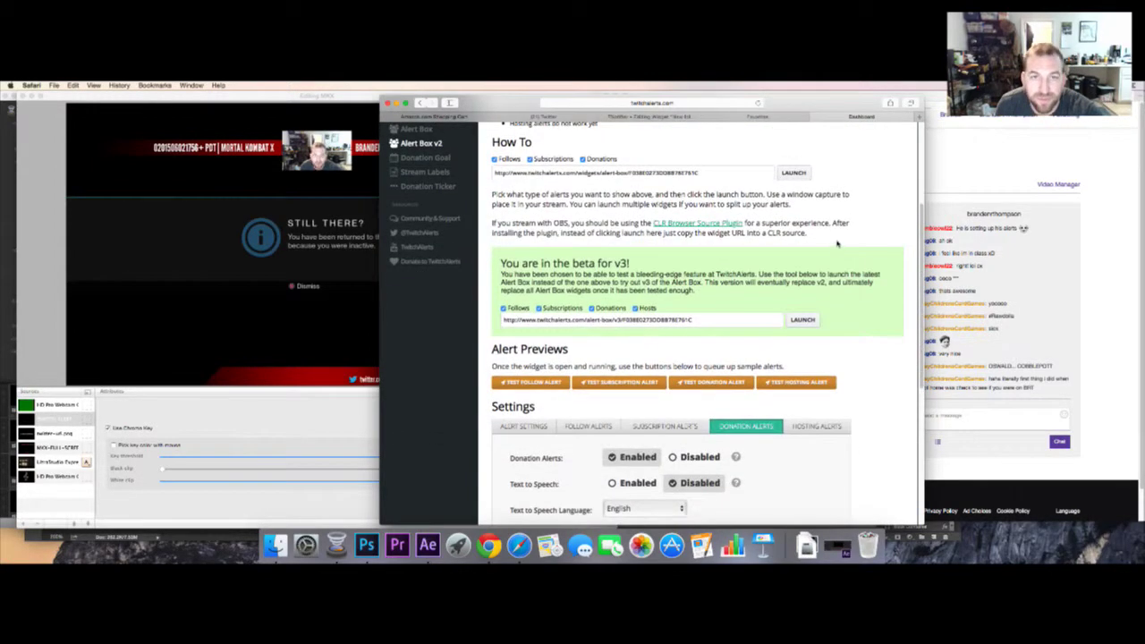
left_click_drag(810, 89, 1035, 85)
left_click(939, 379)
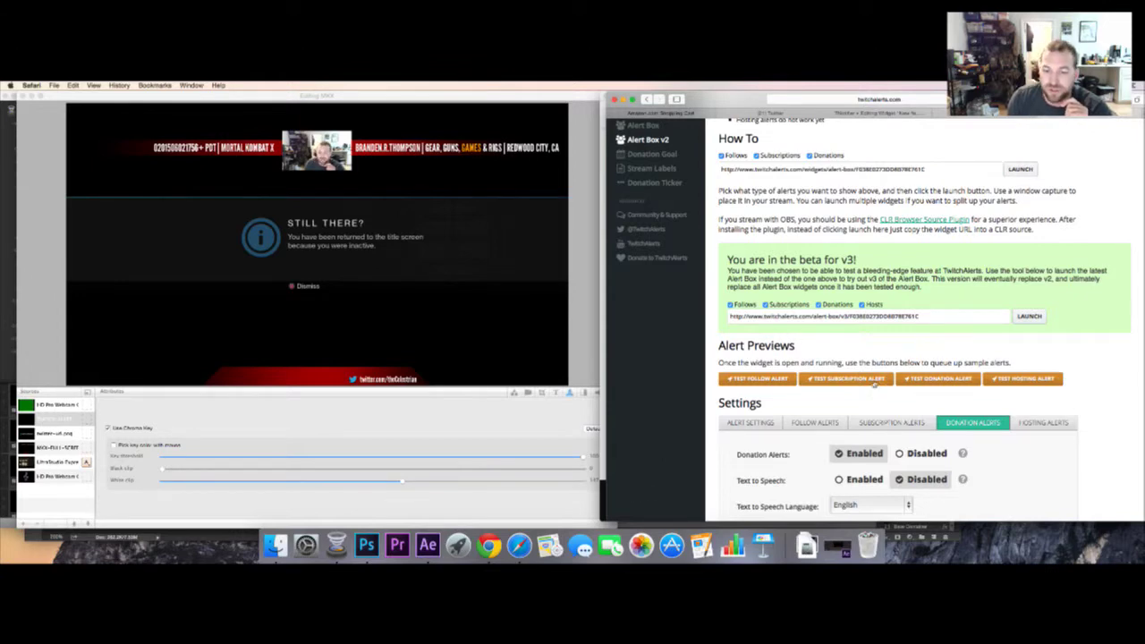
- In the general alert settings, change the background color to magenta #eb00ff, save, and place the window back beside the shot editor
left_click(775, 424)
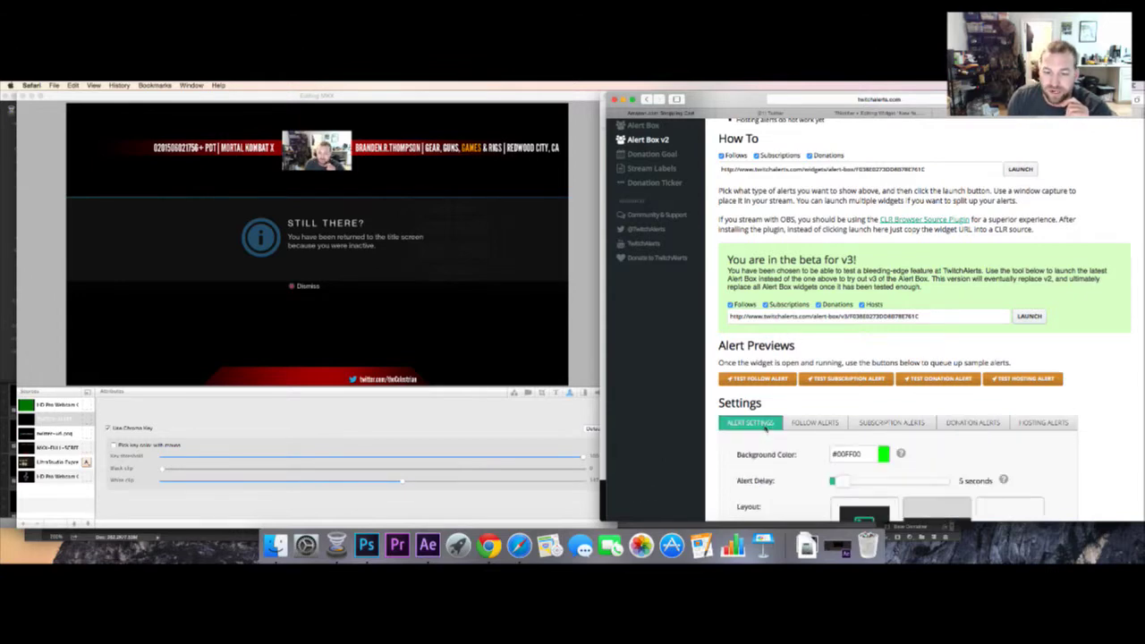
left_click(882, 455)
left_click_drag(929, 471, 931, 466)
left_click_drag(1056, 99, 964, 99)
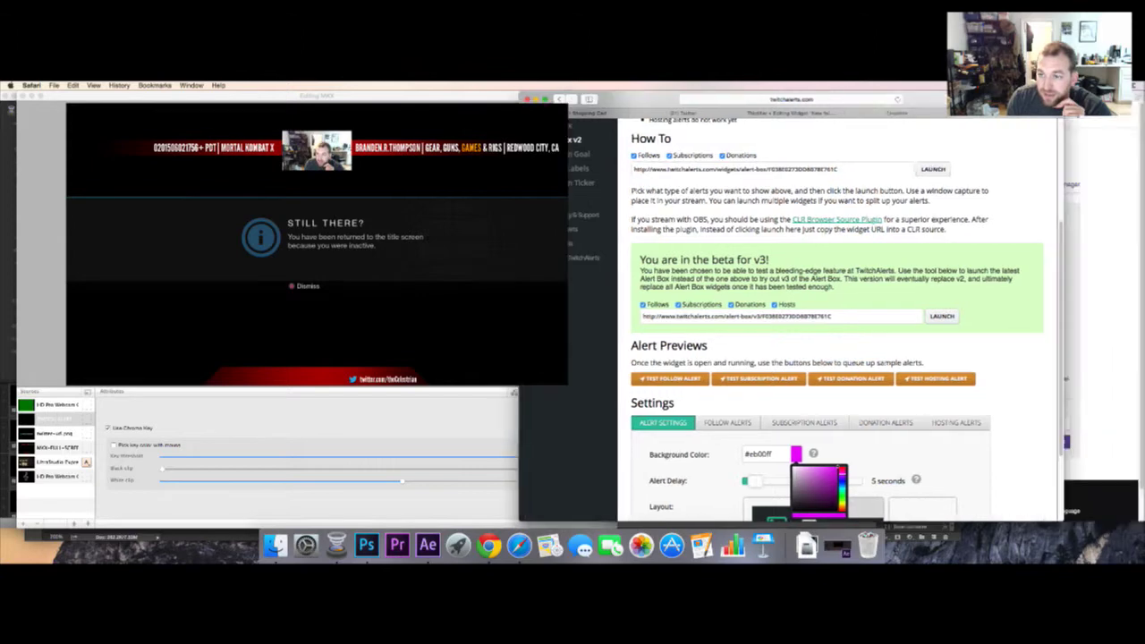
scroll(1058, 246, "down", 3)
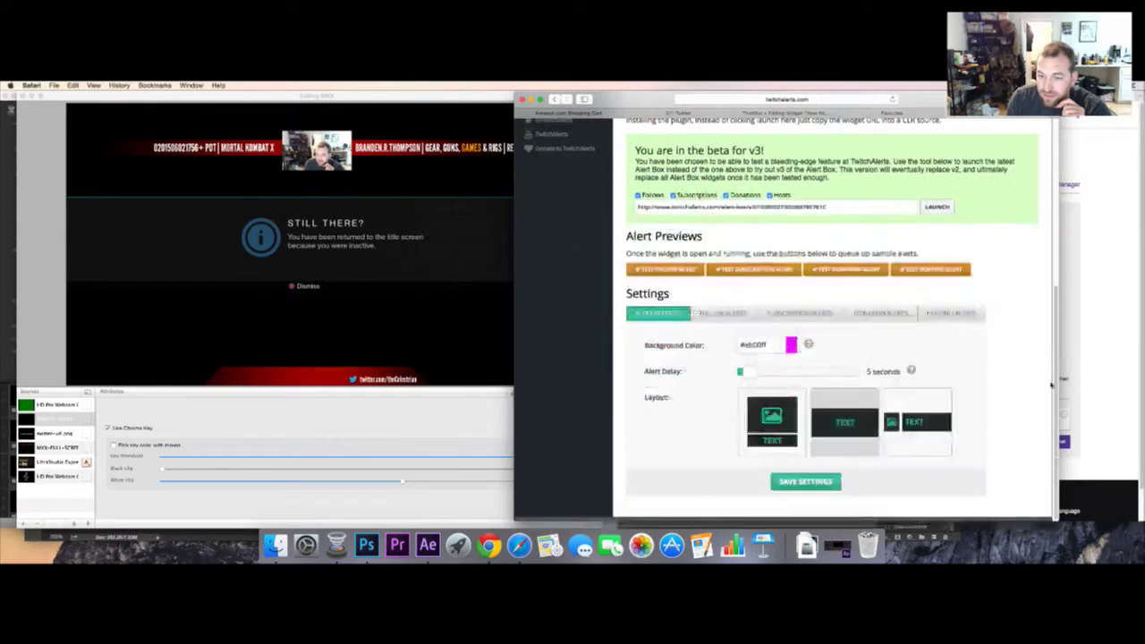
left_click(823, 483)
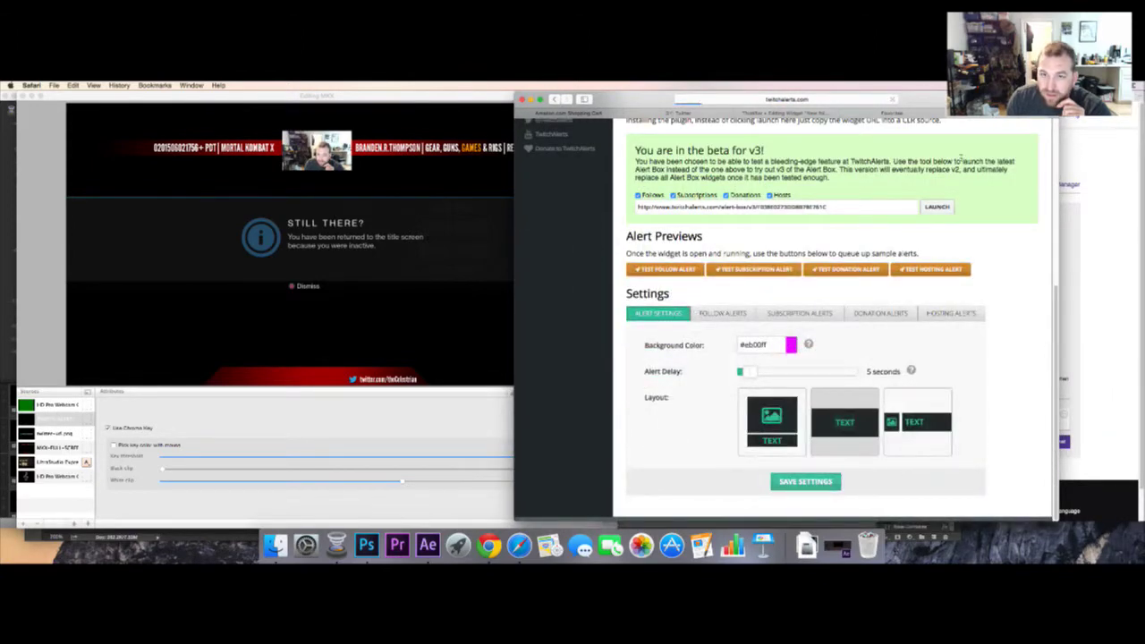
left_click_drag(626, 99, 723, 99)
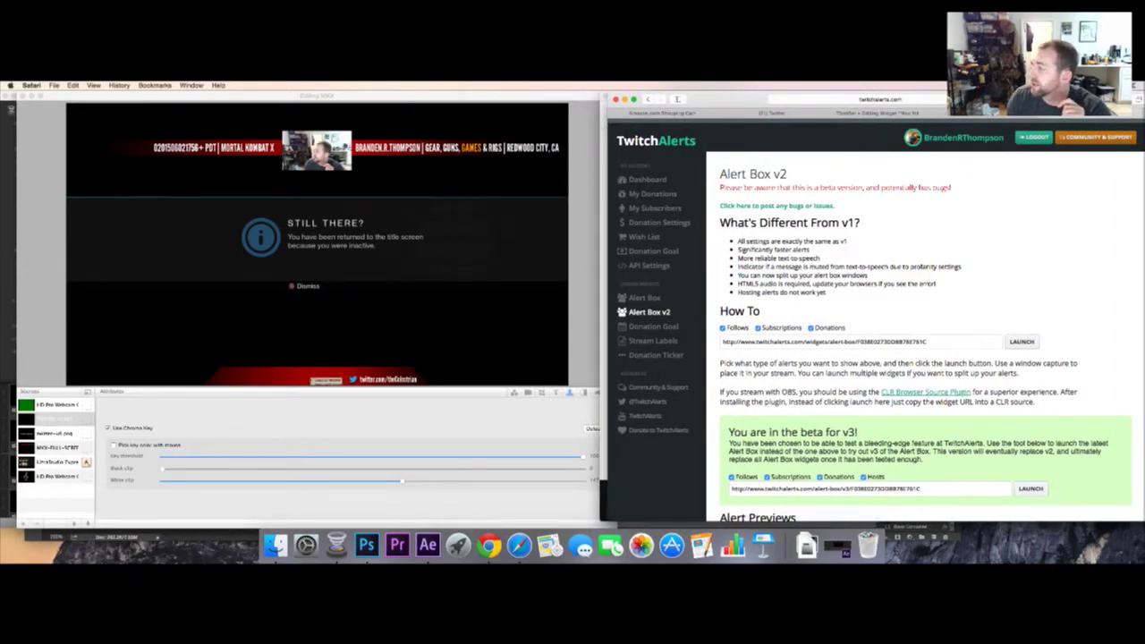
- In Wirecast, set the TWITCH ALERT source's chroma key white clip to 158 and pick the magenta alert background as the key color
left_click(286, 368)
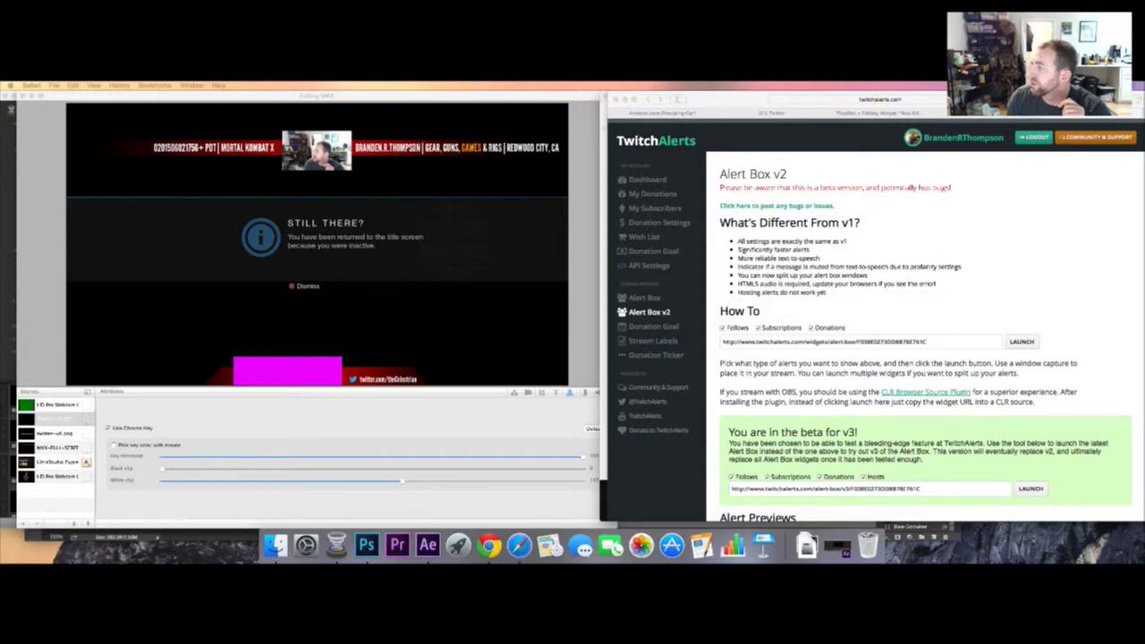
left_click(518, 403)
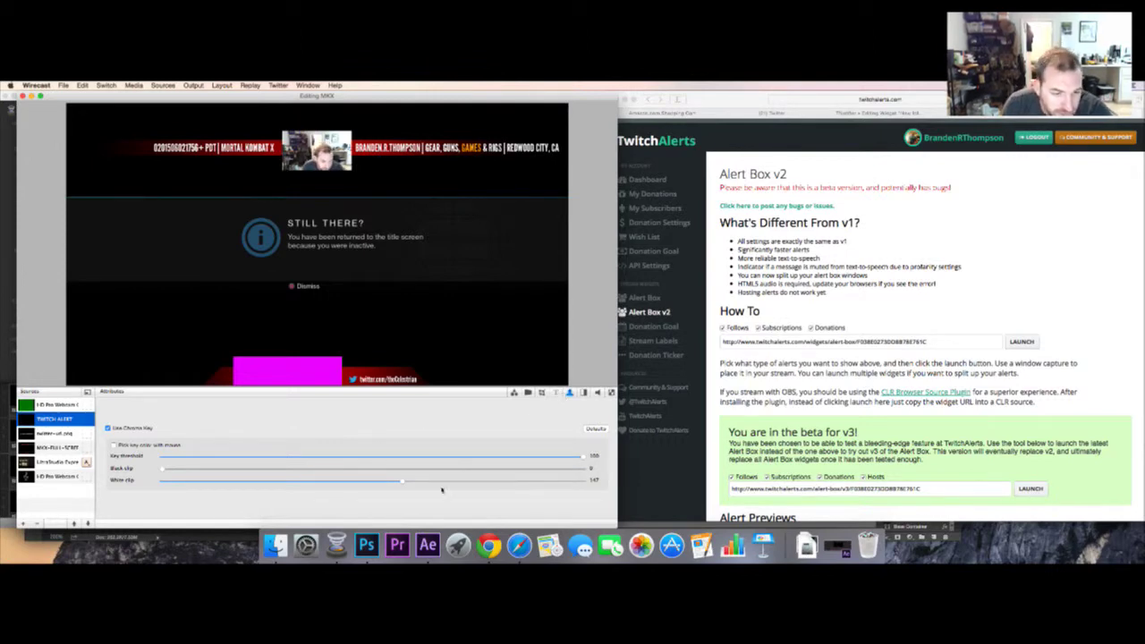
left_click_drag(405, 483, 608, 490)
left_click_drag(457, 485, 424, 480)
left_click(113, 444)
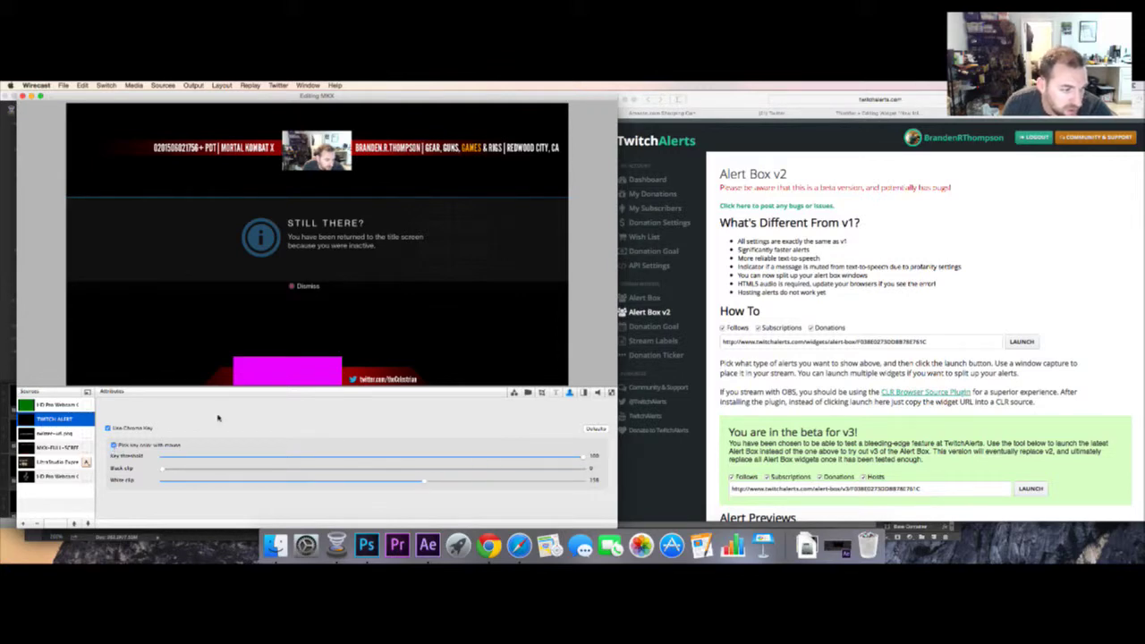
left_click(274, 375)
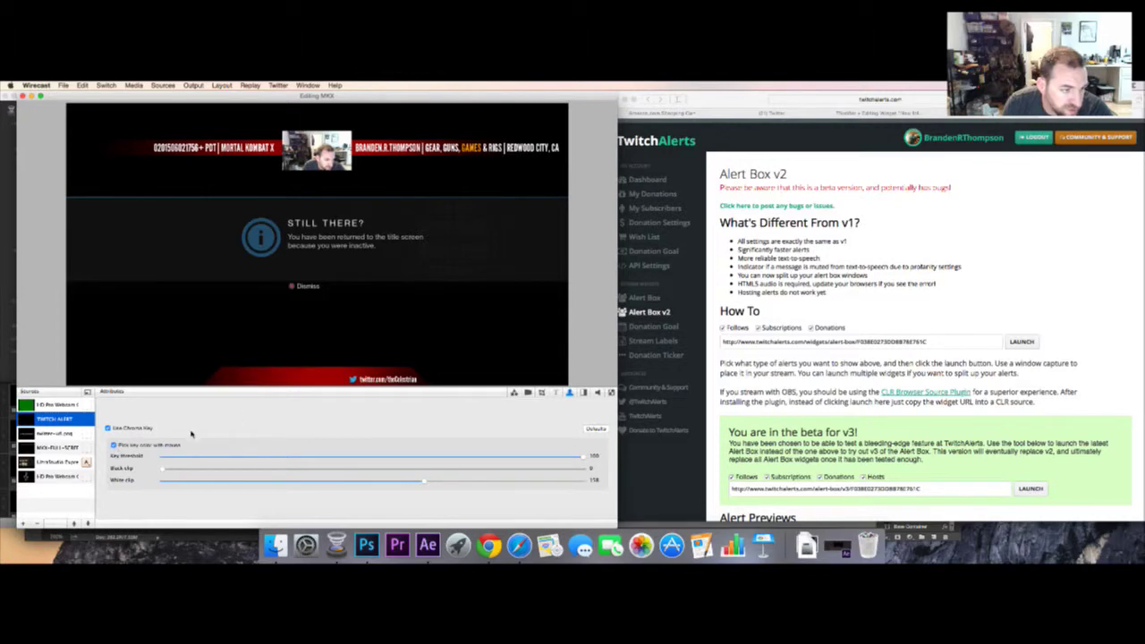
- Lower the TWITCH ALERT source's chroma key threshold to 9 and set its white clip to 104
left_click_drag(175, 458, 207, 460)
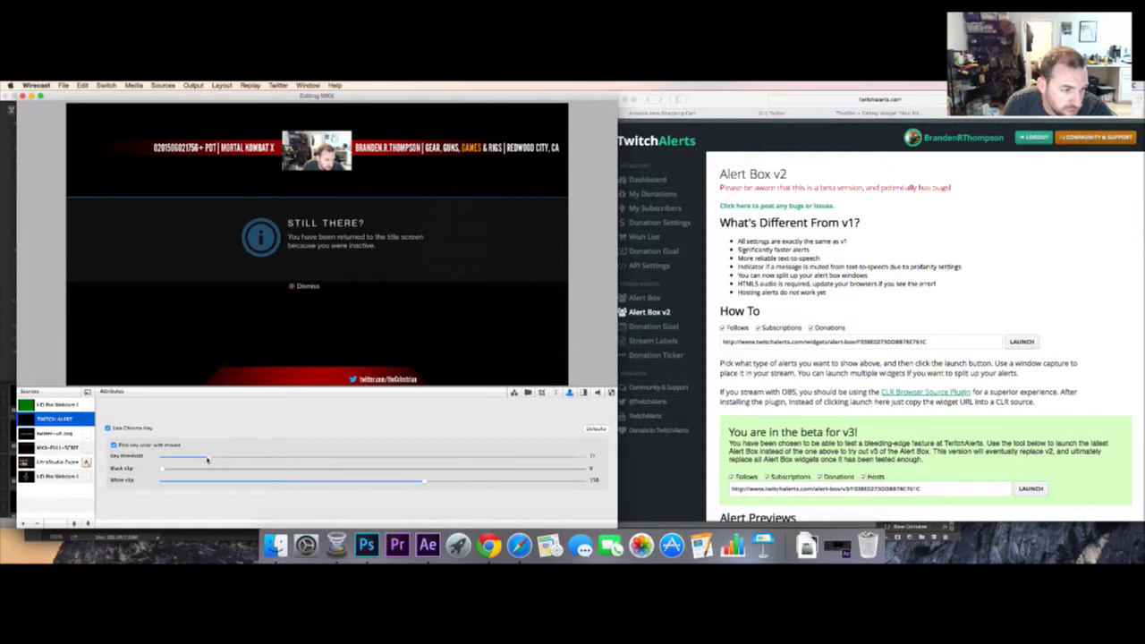
left_click(208, 484)
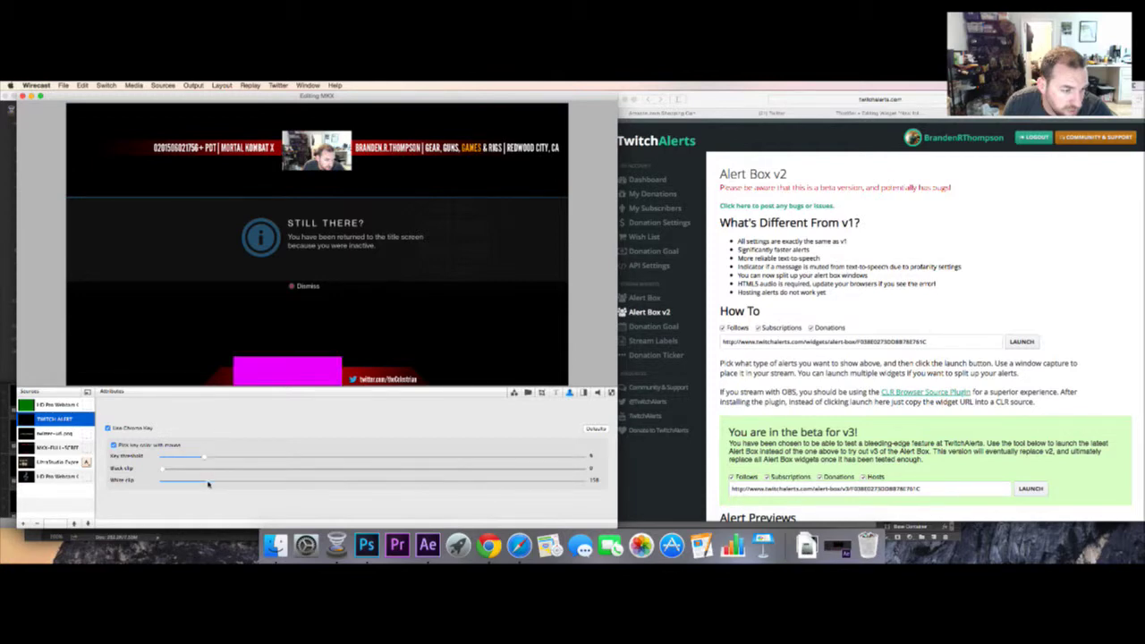
left_click_drag(208, 484, 336, 489)
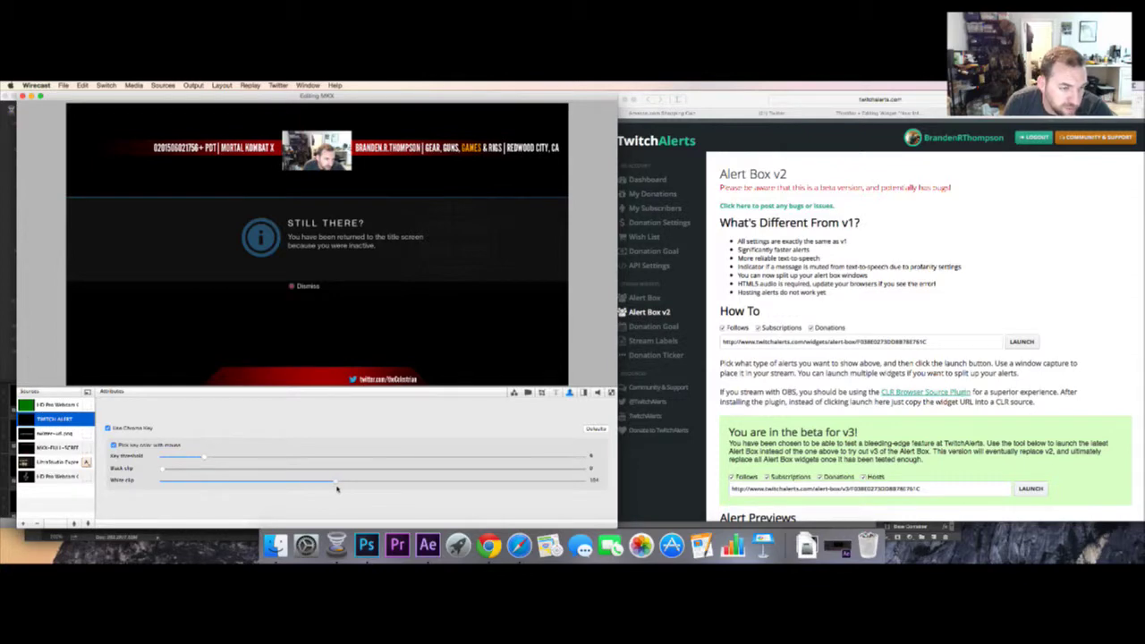
- Return to the TwitchAlerts page in Safari, shift its window fully into view and queue a test follow alert
left_click(968, 315)
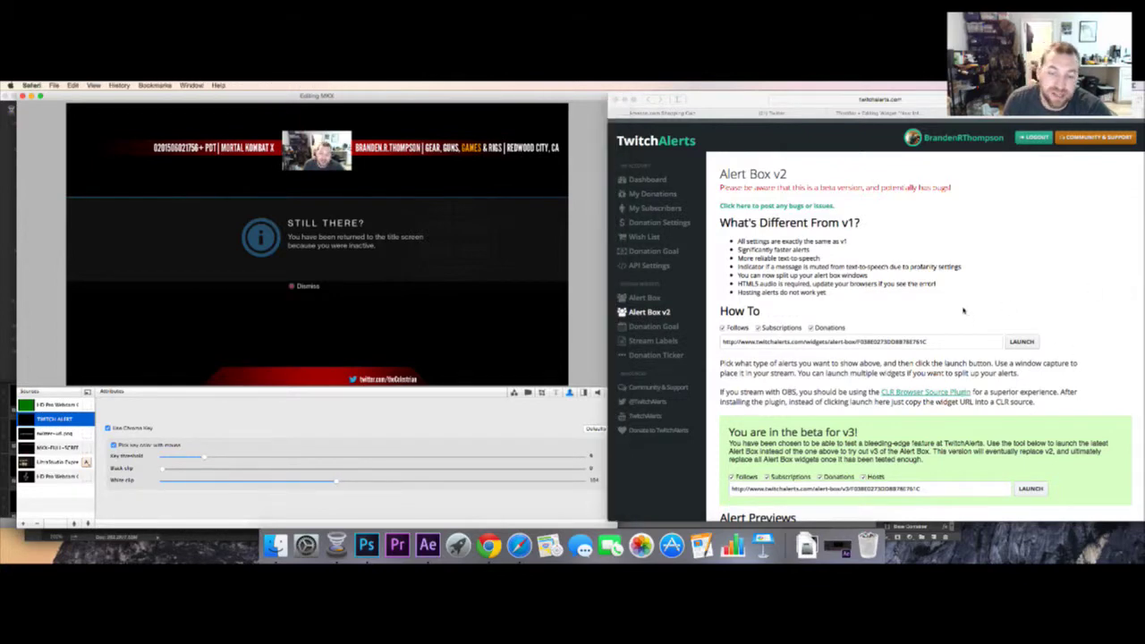
mouse_move(1141, 98)
left_mouse_down()
mouse_move(1099, 98)
mouse_move(1119, 101)
left_mouse_up()
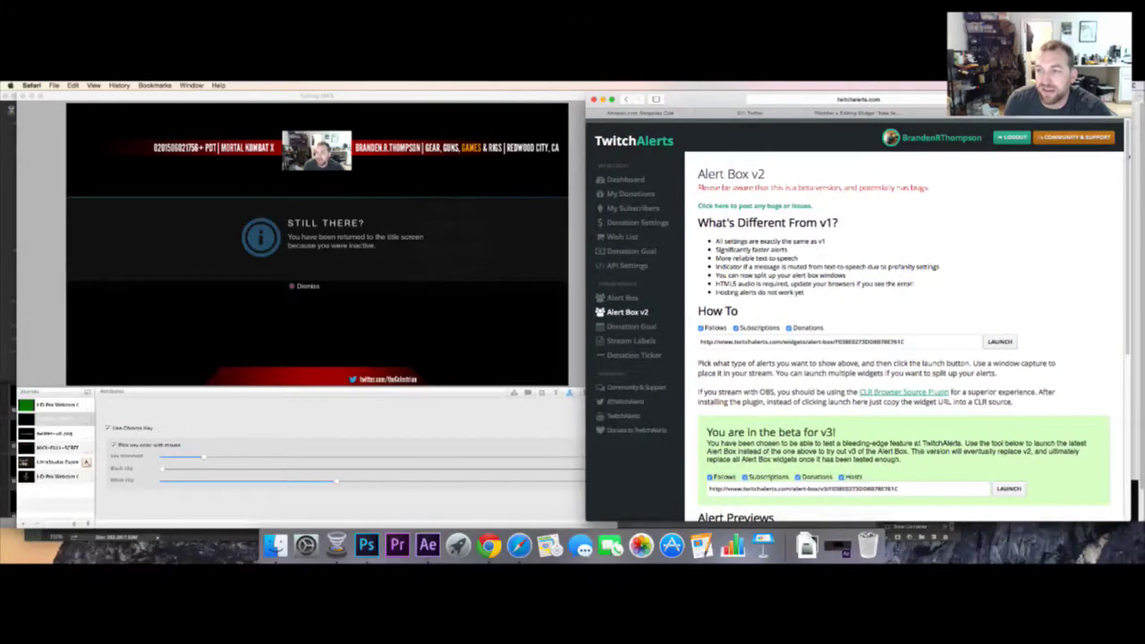
scroll(949, 417, "down", 10)
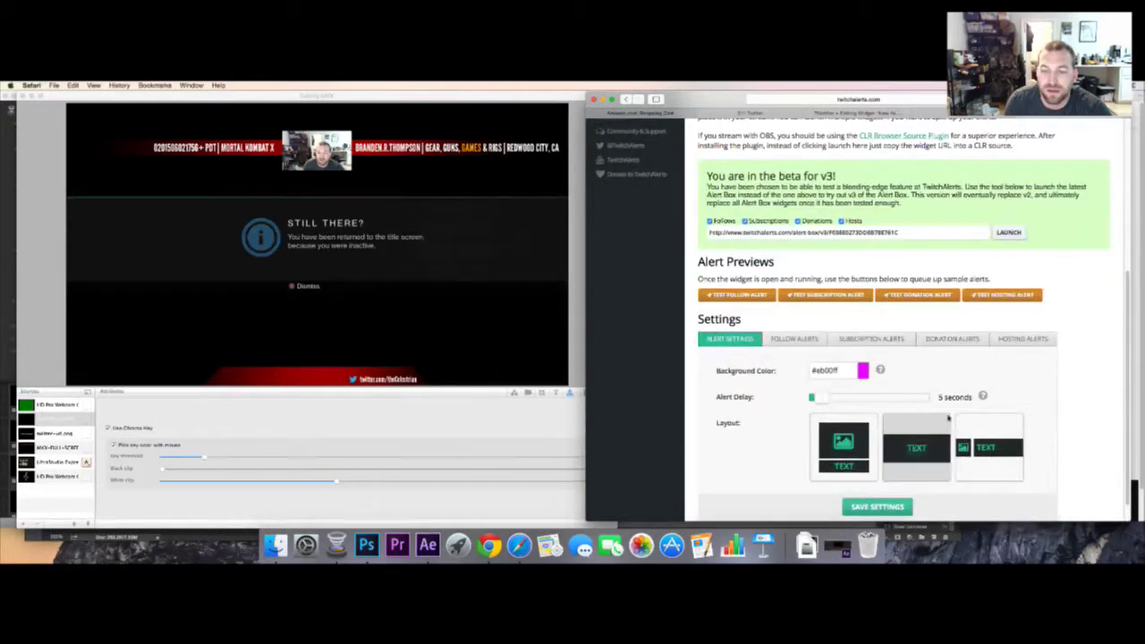
left_click(720, 296)
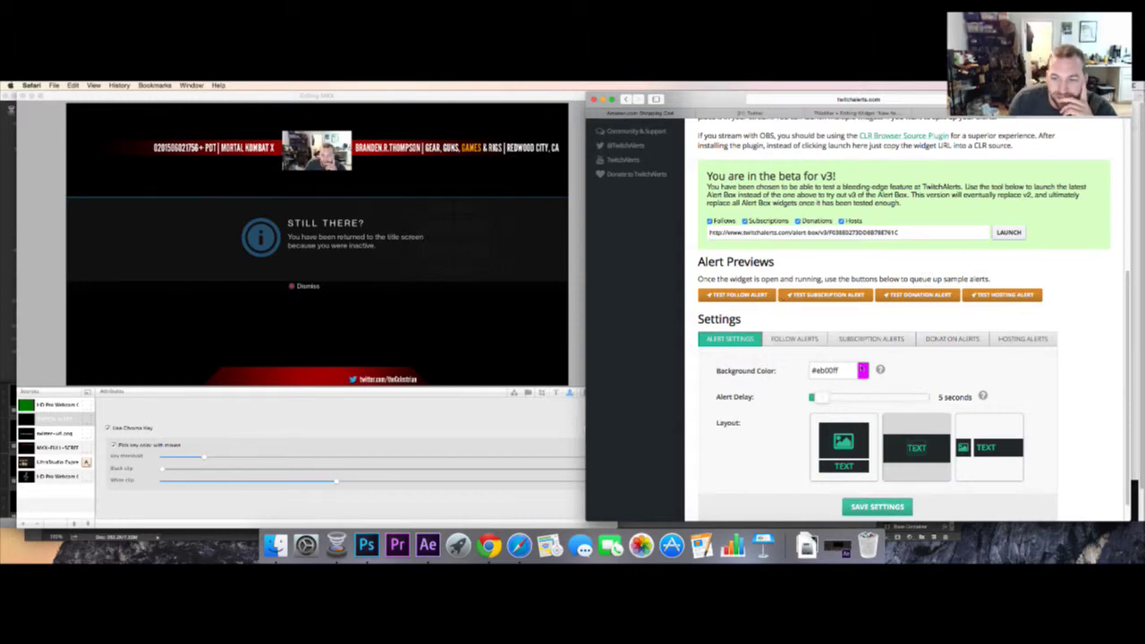
- Change the general alert background color to cyan #00ffff and save the settings
left_click(863, 369)
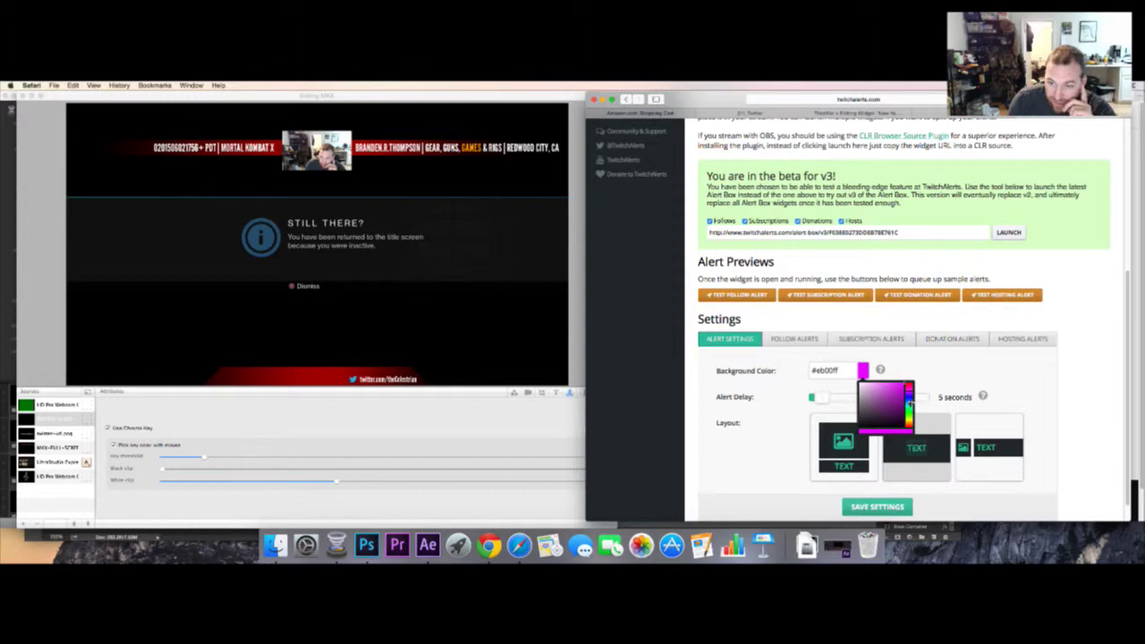
left_click(910, 403)
left_click_drag(910, 403, 910, 403)
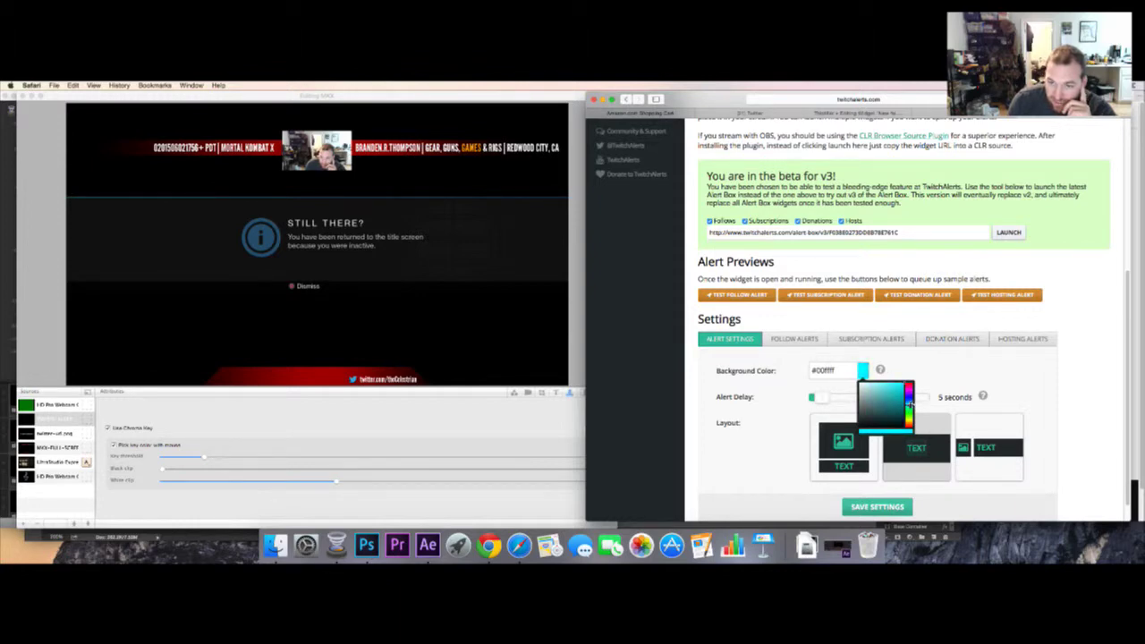
left_click(963, 381)
left_click(884, 510)
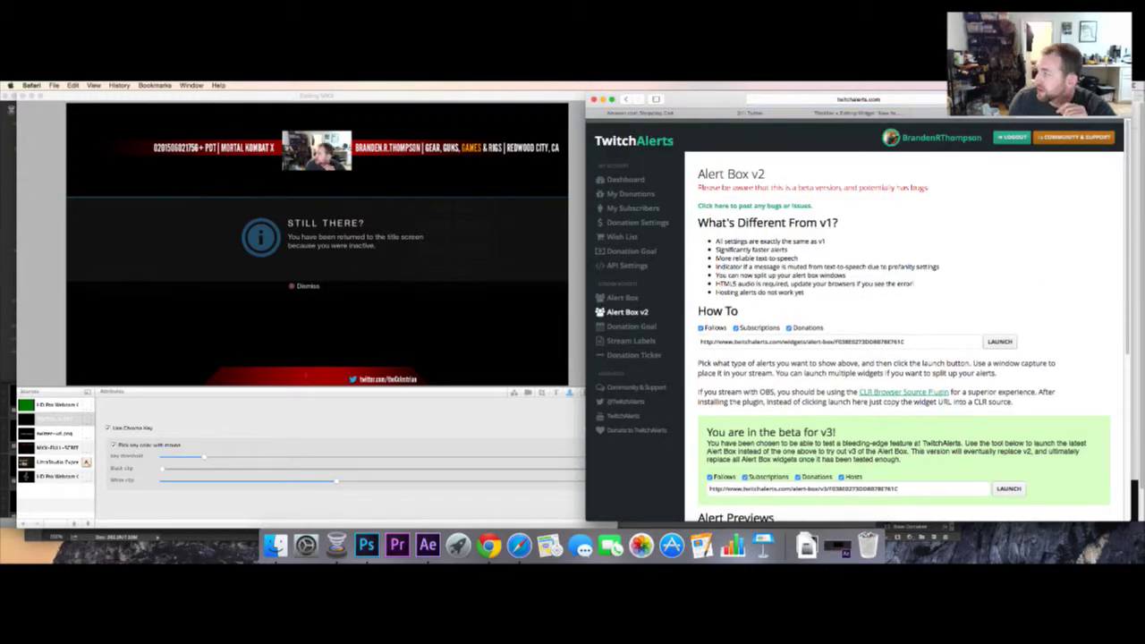
- Switch to Wirecast, lower the TWITCH ALERT source's white clip to 89 and pick the cyan alert background as the key color
key("super+Tab")
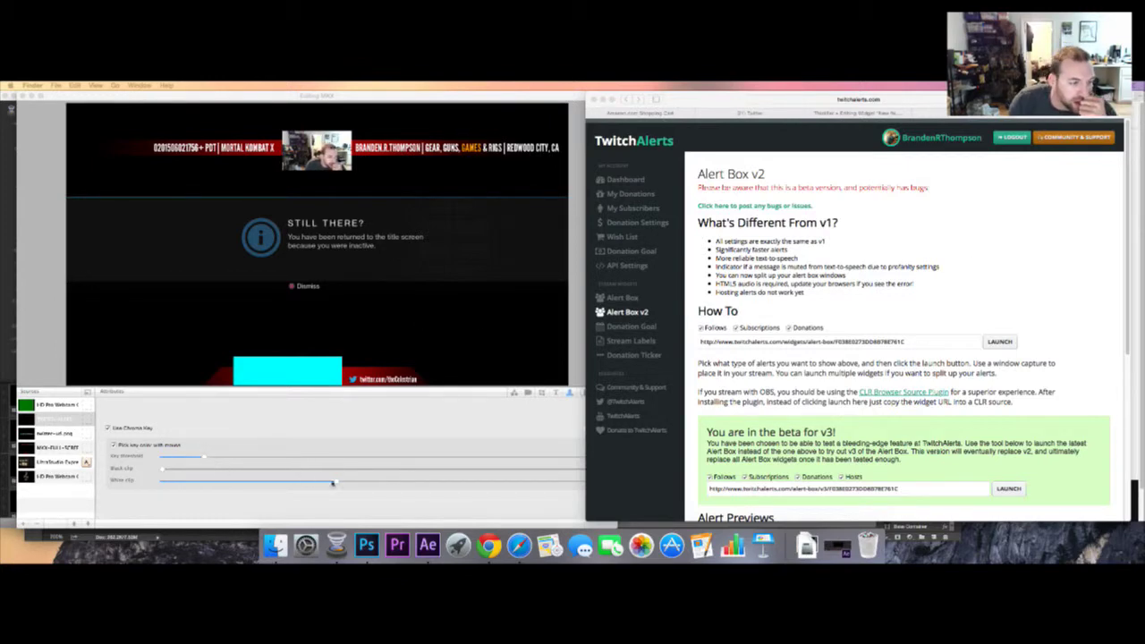
left_click_drag(337, 484, 311, 486)
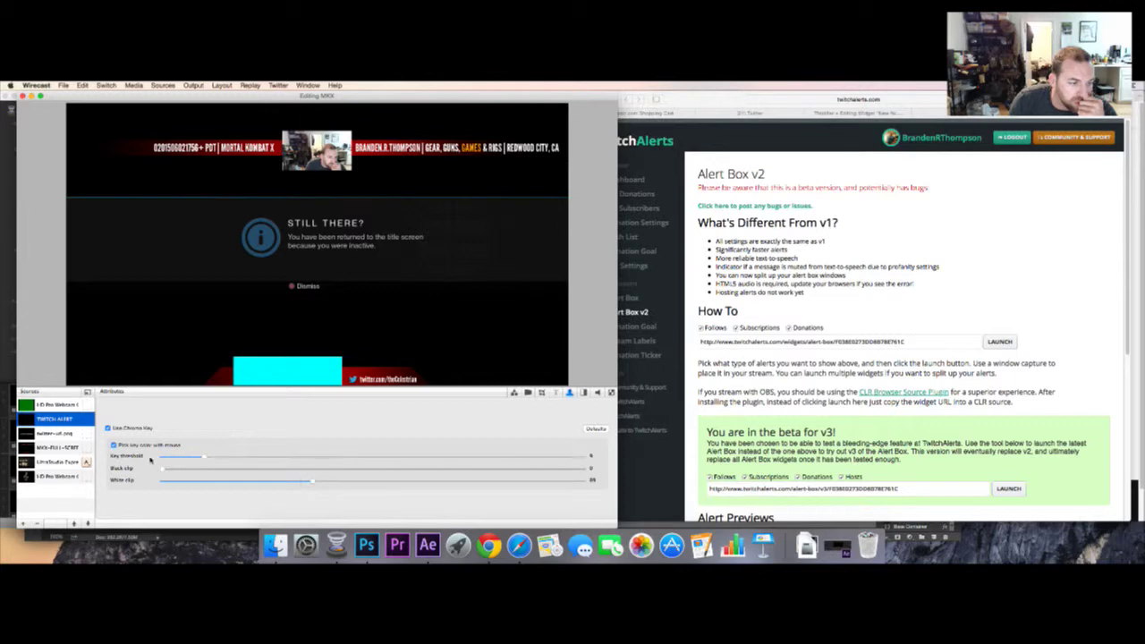
left_click(113, 446)
left_click(271, 374)
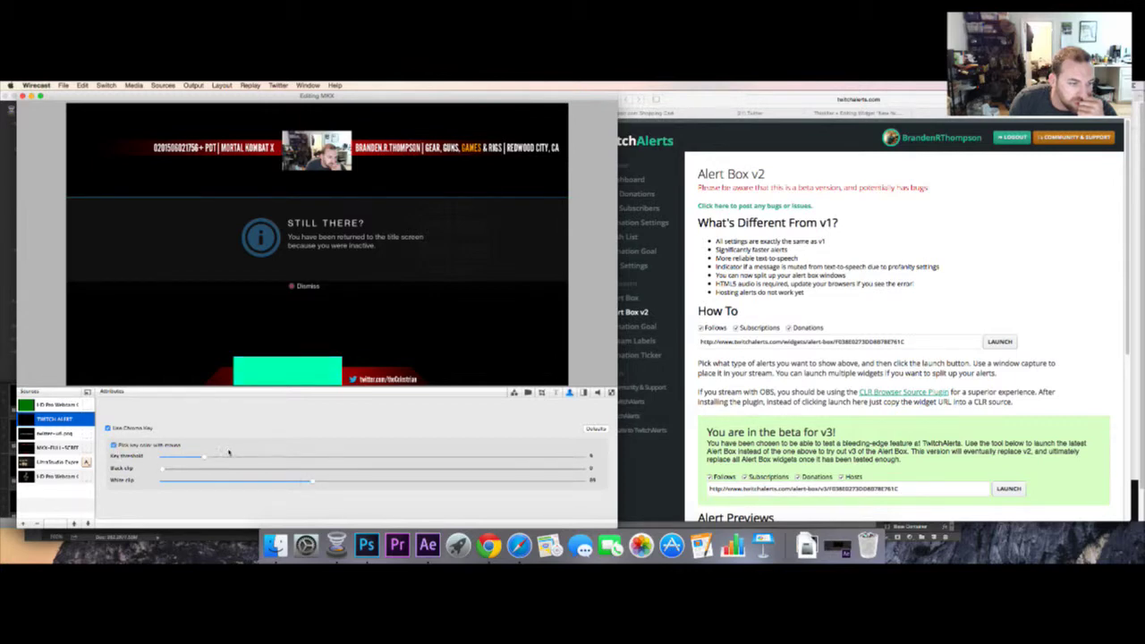
- Set the TWITCH ALERT chroma key's white clip to 239, black clip to 145 and key threshold to 10
left_click_drag(313, 482, 561, 484)
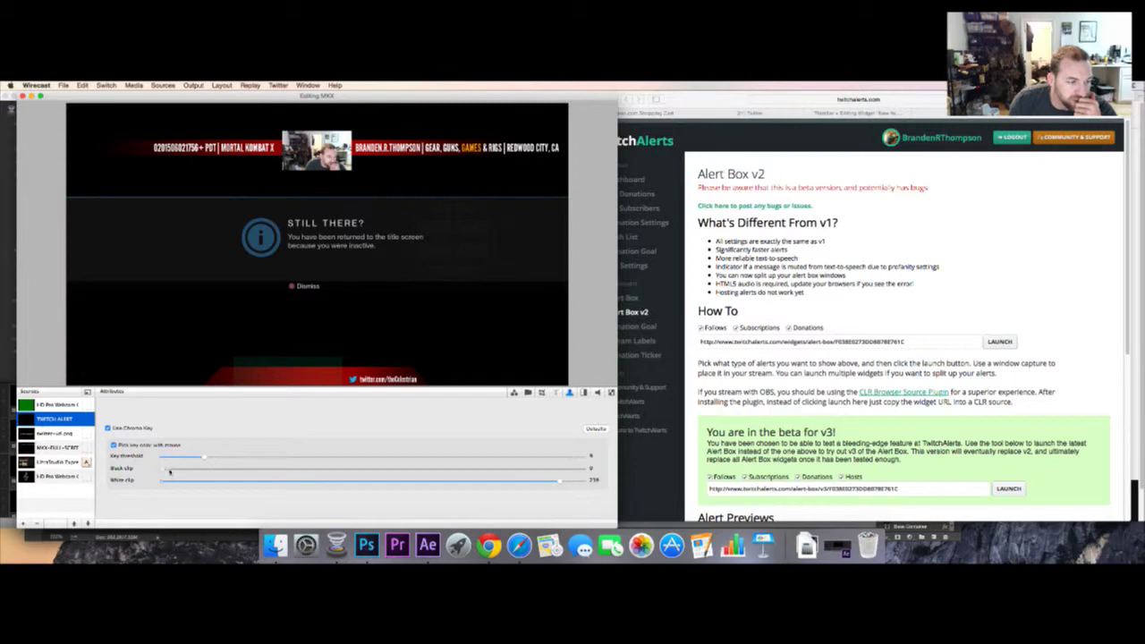
left_click_drag(186, 472, 406, 469)
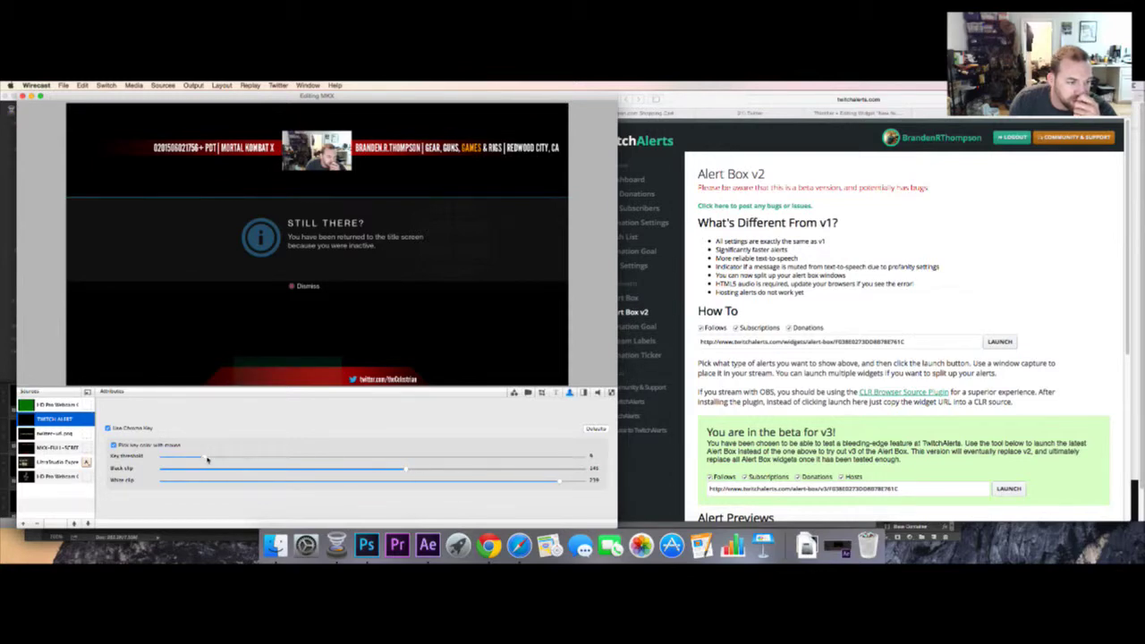
mouse_move(206, 459)
left_mouse_down()
mouse_move(315, 460)
mouse_move(207, 458)
left_mouse_up()
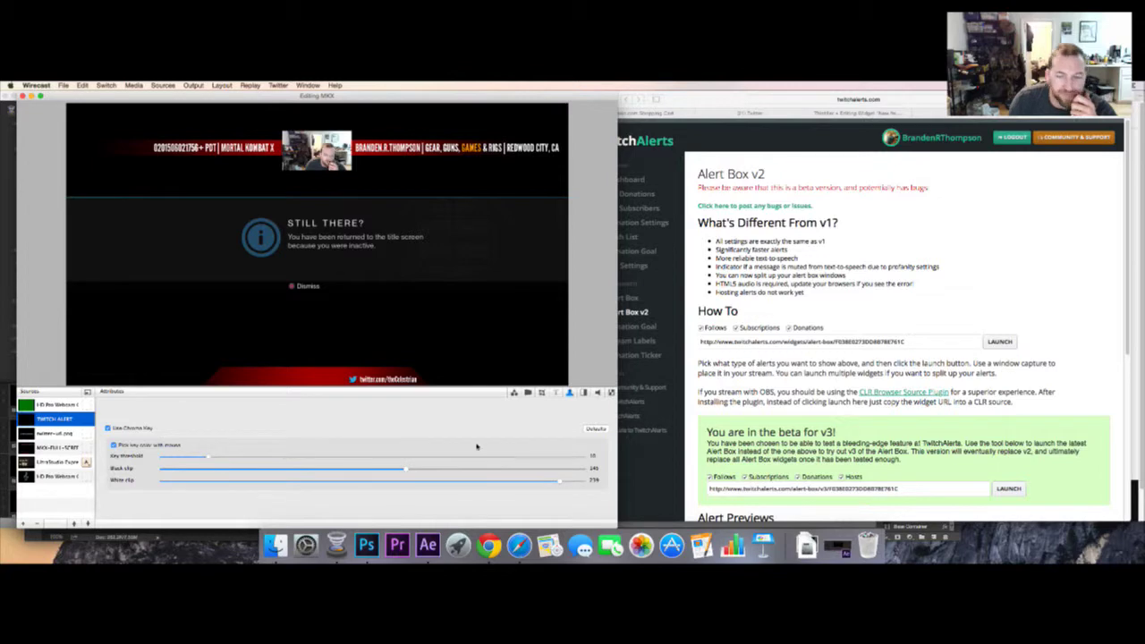
- Return to the TwitchAlerts page in Safari and queue a test follow alert and a test donation alert
left_click(1126, 305)
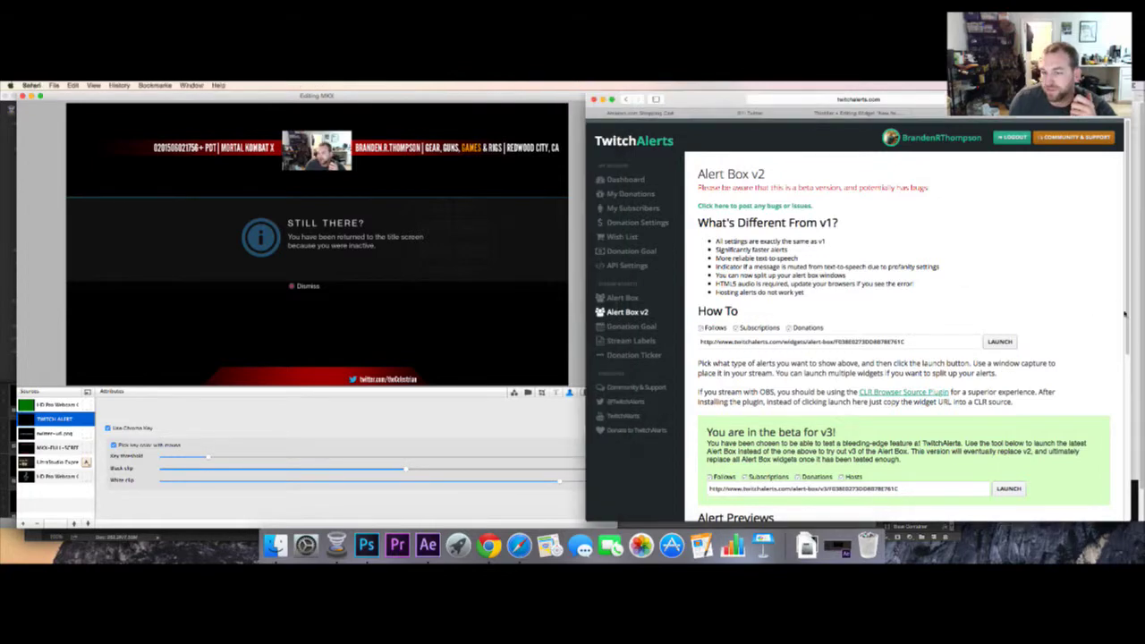
scroll(1127, 338, "down", 3)
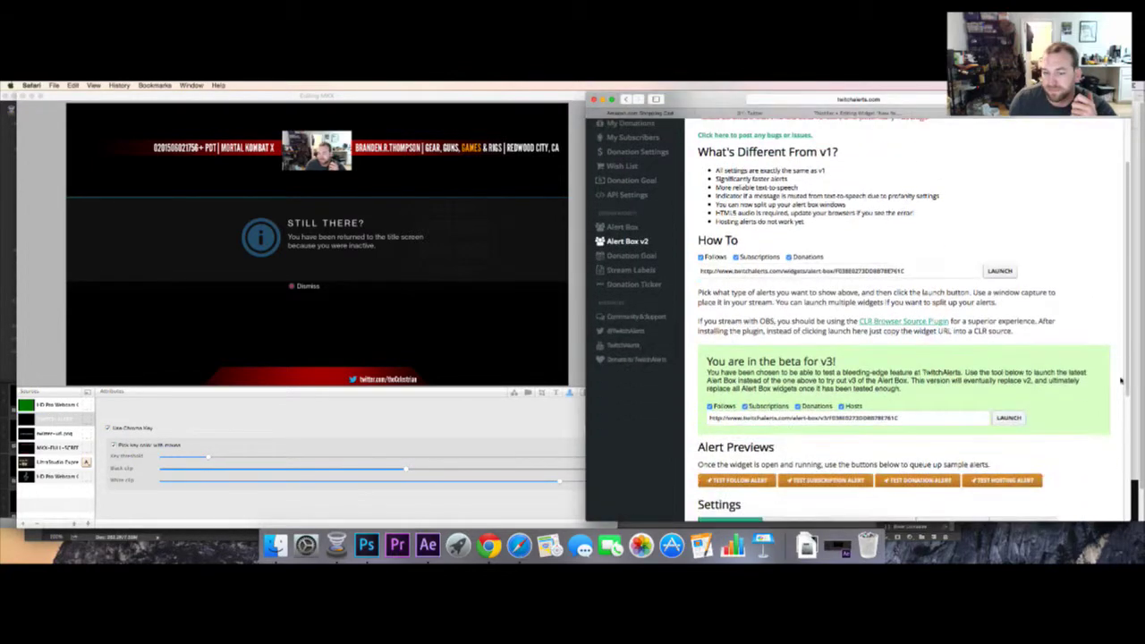
left_click(737, 481)
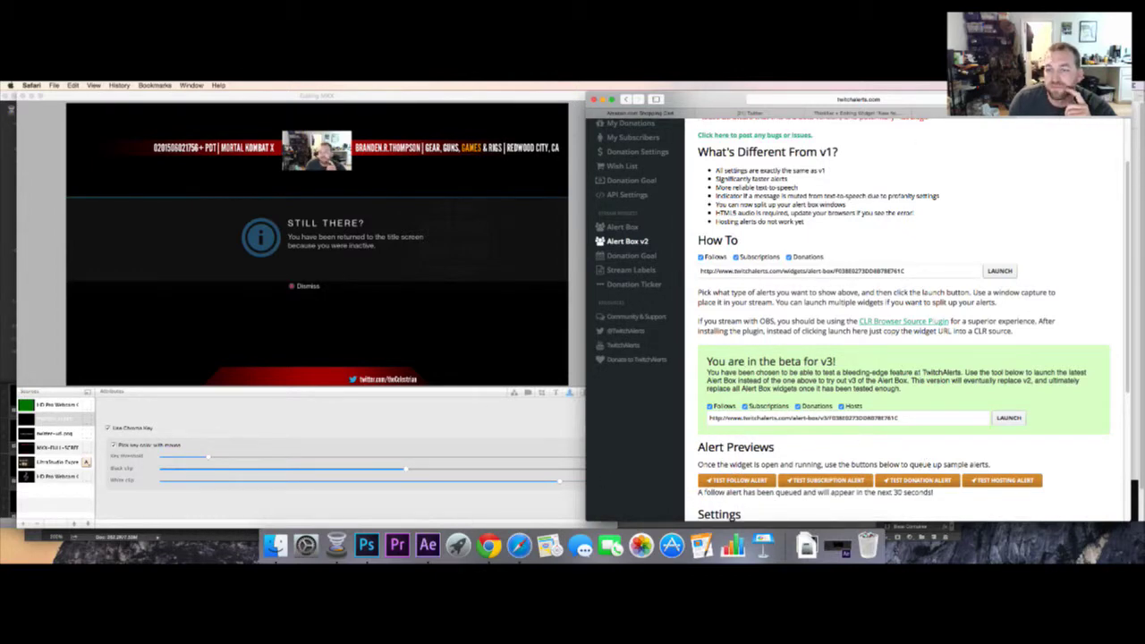
mouse_move(1047, 95)
left_mouse_down()
mouse_move(801, 92)
mouse_move(1039, 94)
left_mouse_up()
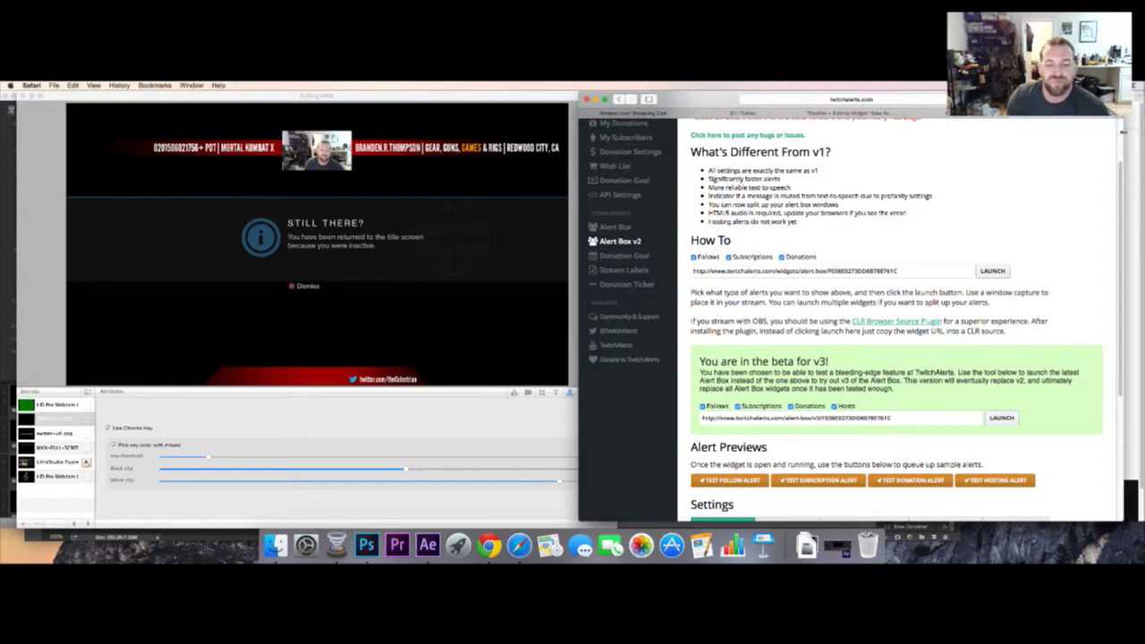
left_click(938, 482)
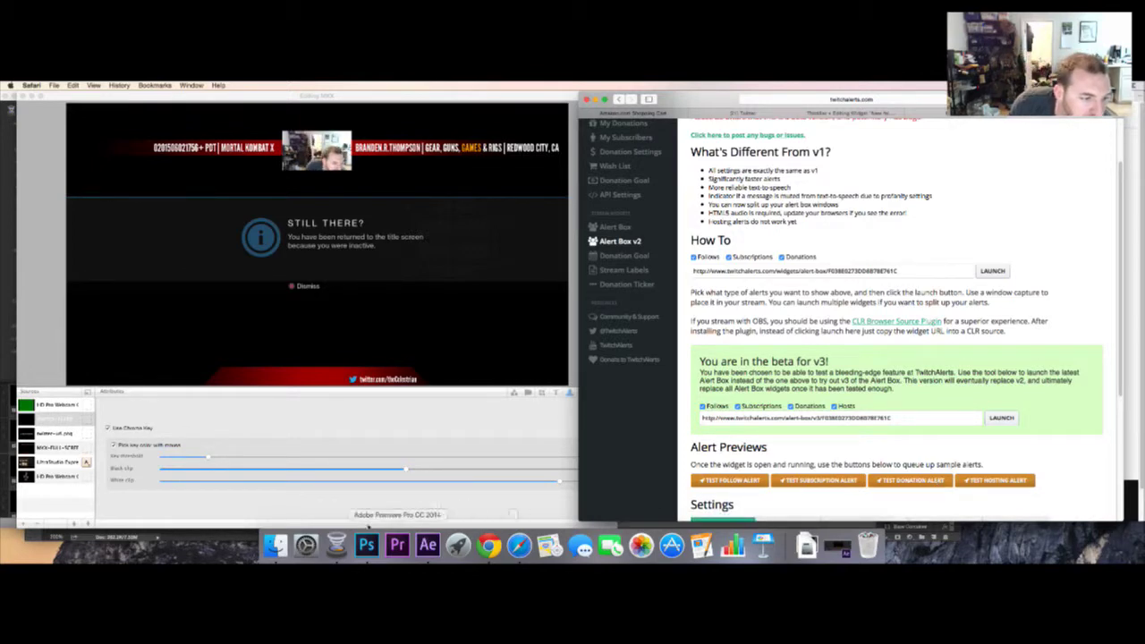
- While the donation alert plays in Wirecast, tune the chroma key to a threshold of 75 and a black clip of about 112
left_click(208, 460)
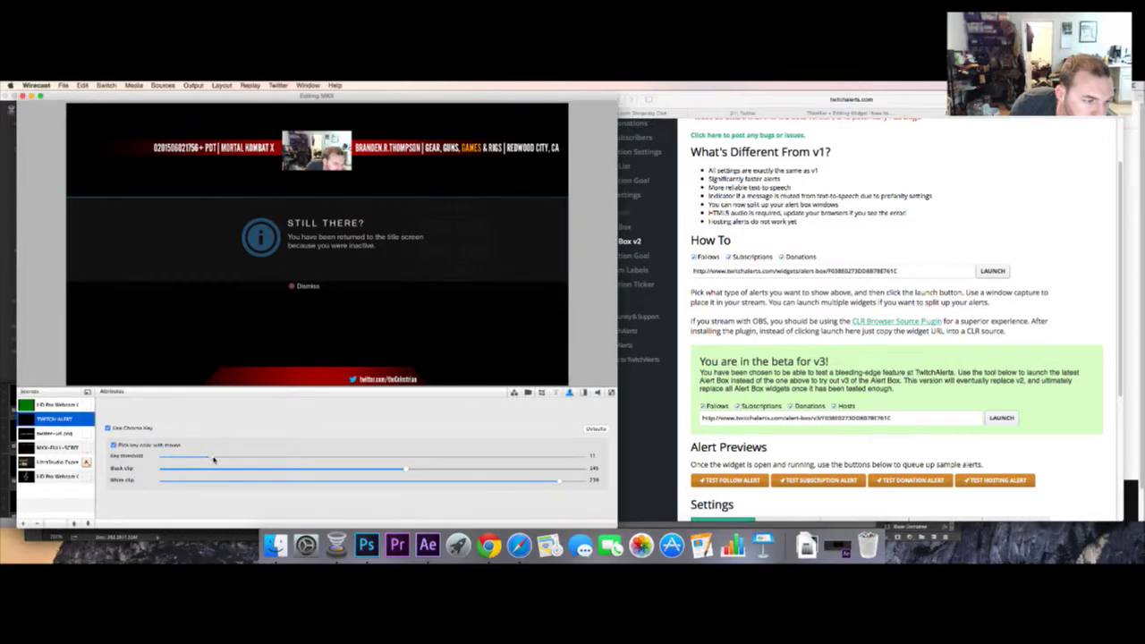
left_click_drag(220, 460, 225, 460)
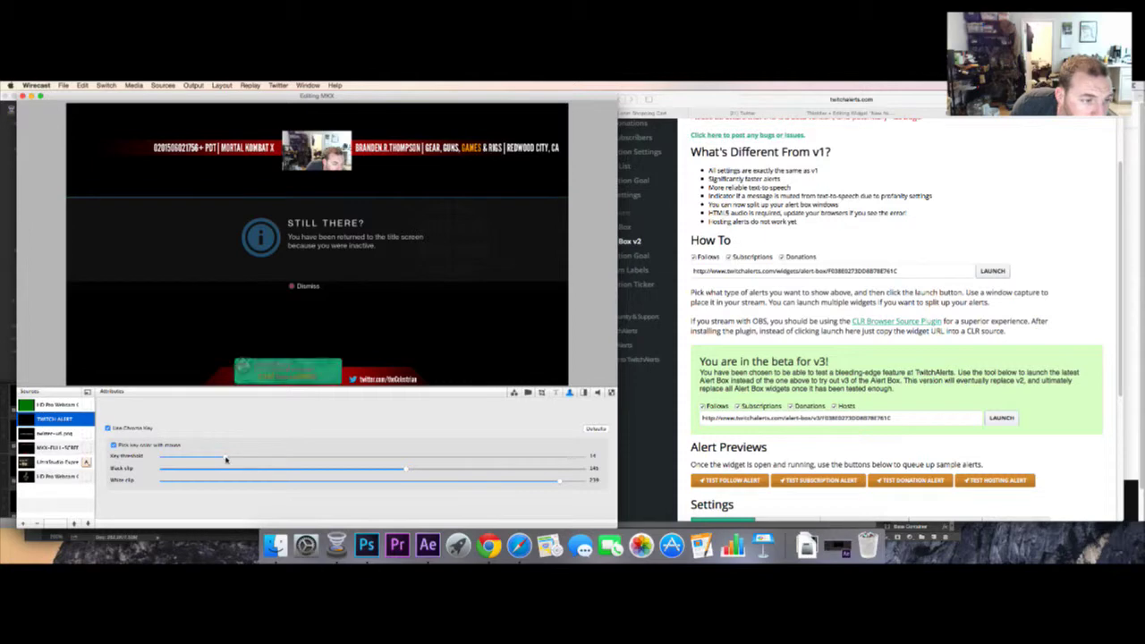
left_click_drag(226, 460, 568, 464)
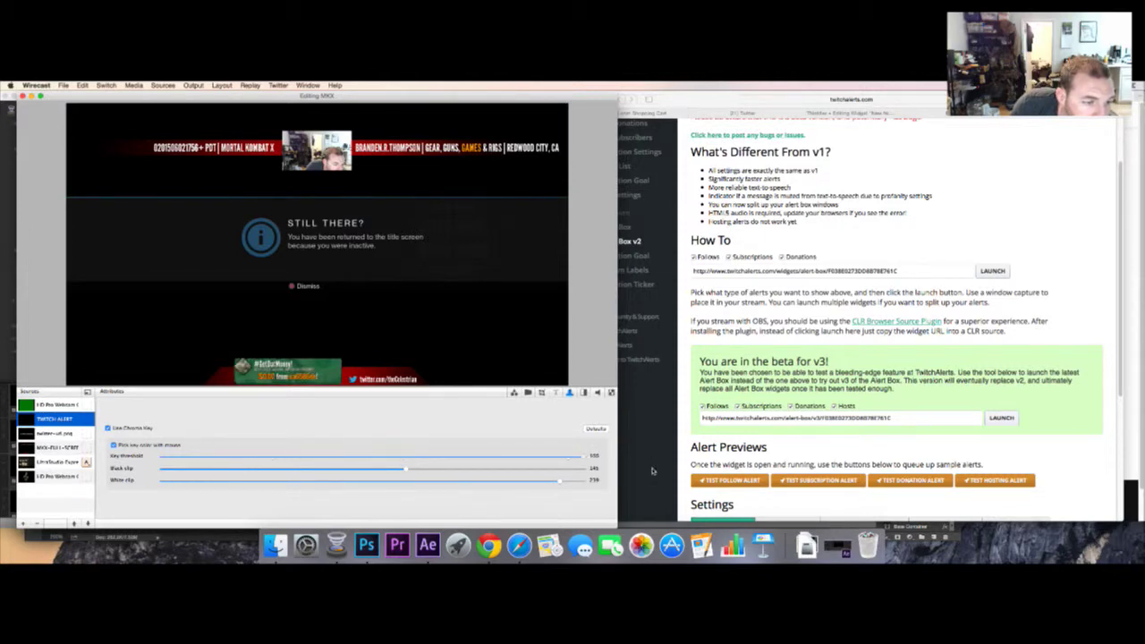
left_click_drag(653, 472, 377, 471)
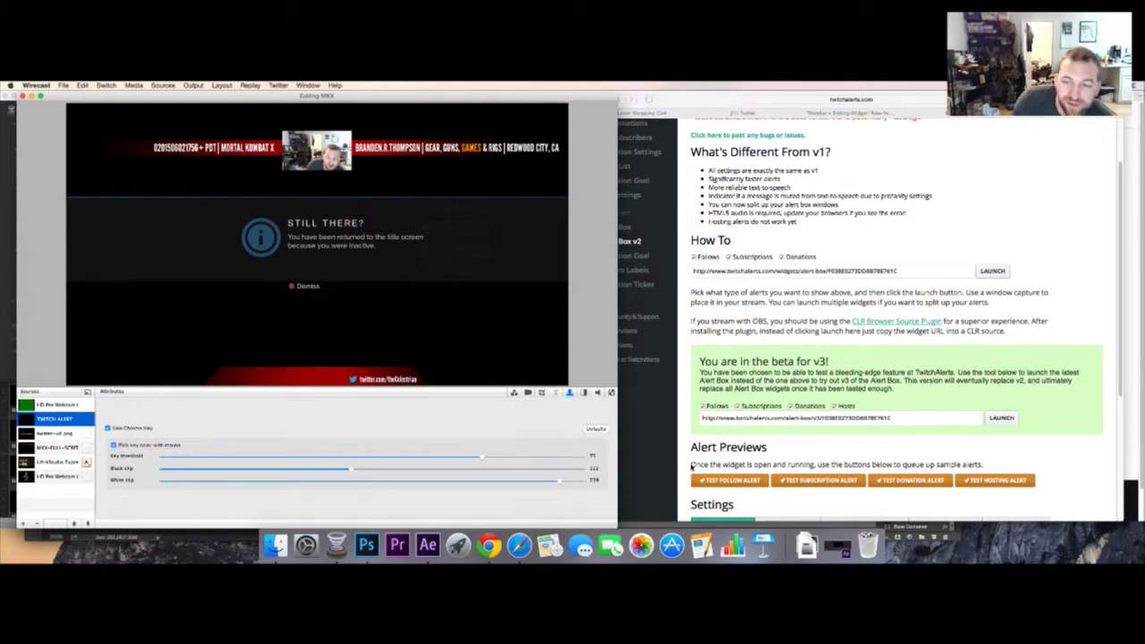
- Queue another test donation alert in TwitchAlerts and bring the Twitch dashboard window to the front
left_click(918, 496)
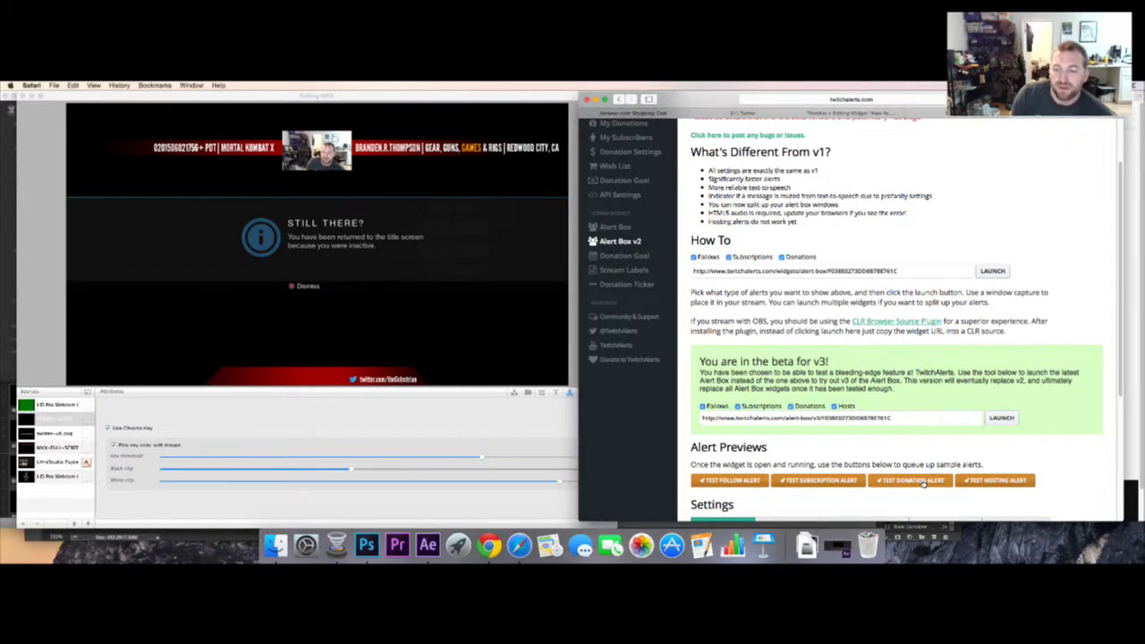
left_click(924, 482)
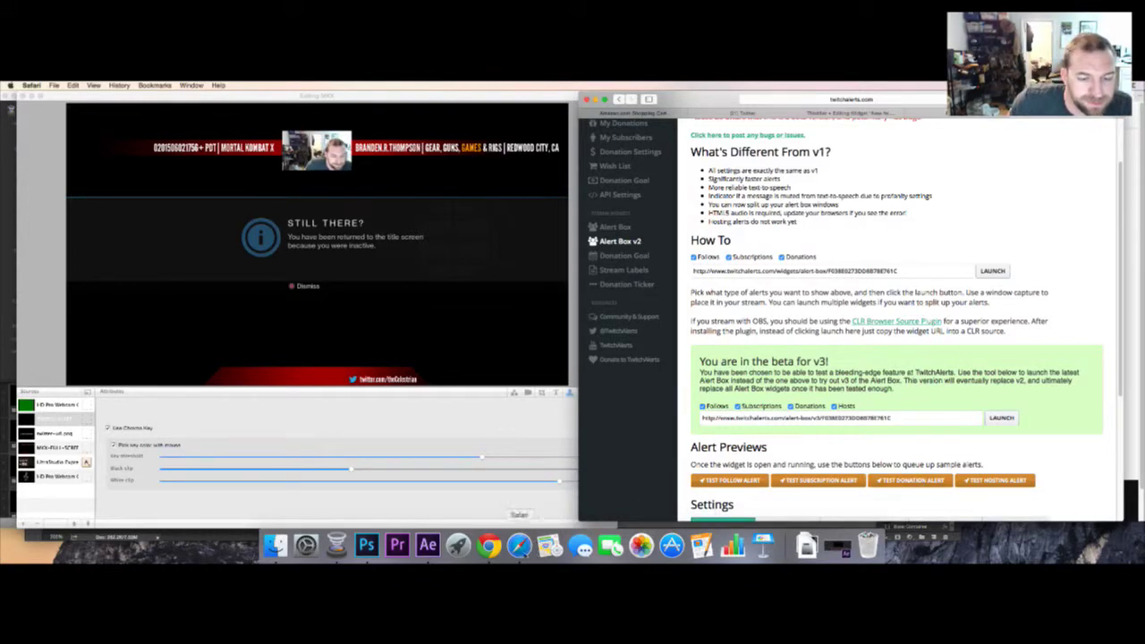
left_click(1130, 412)
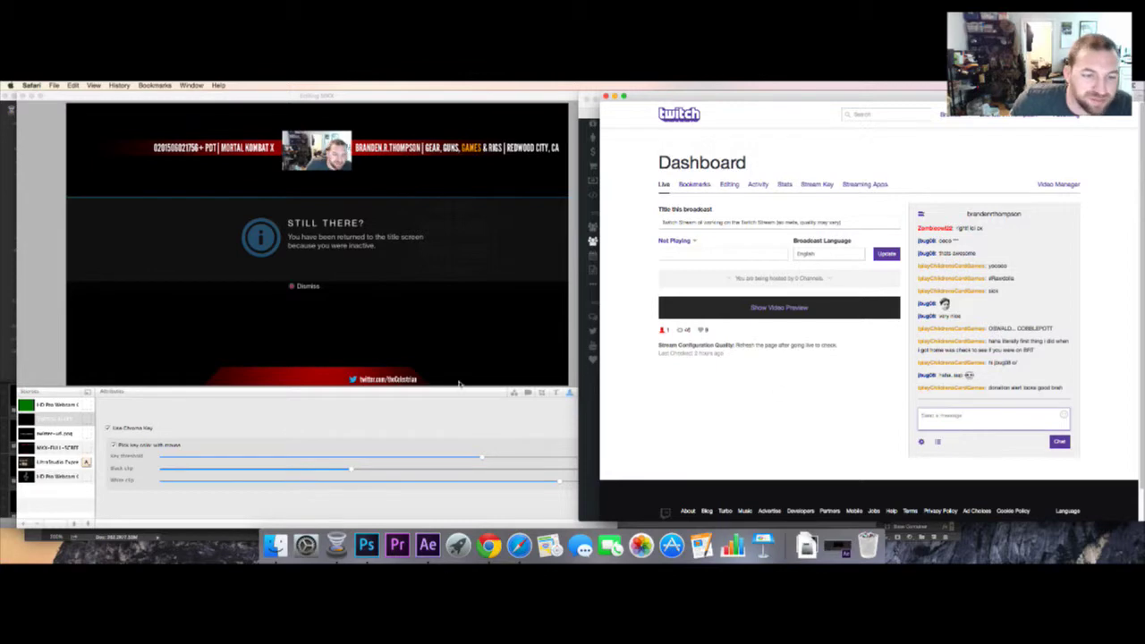
- Switch to Wirecast and widen the MKX shot editor window
left_click(399, 411)
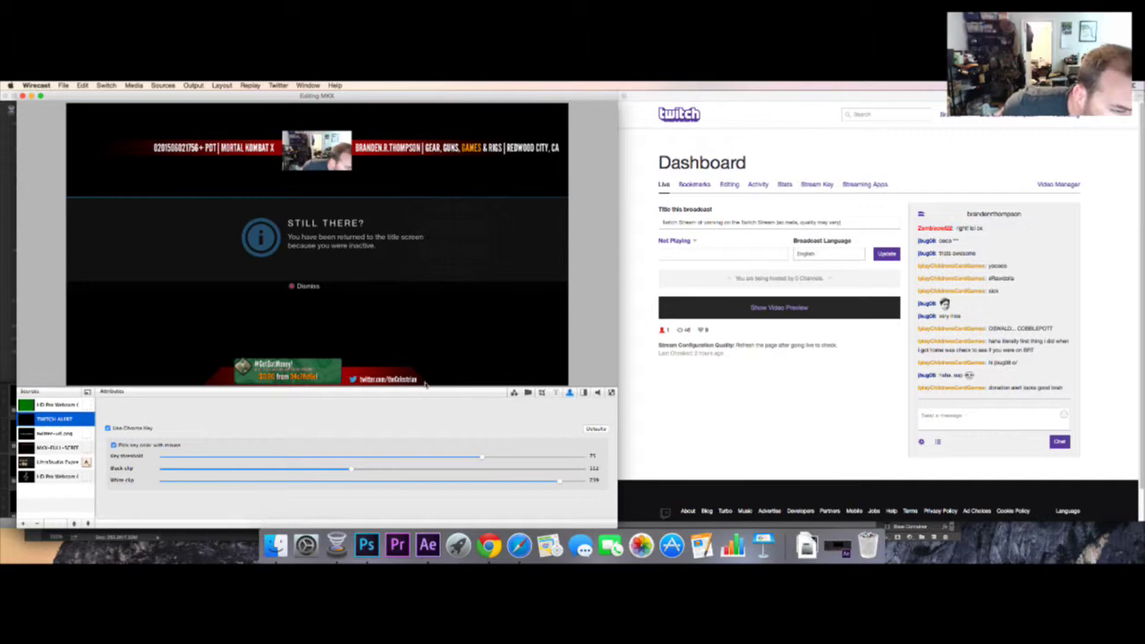
left_click_drag(618, 474, 701, 479)
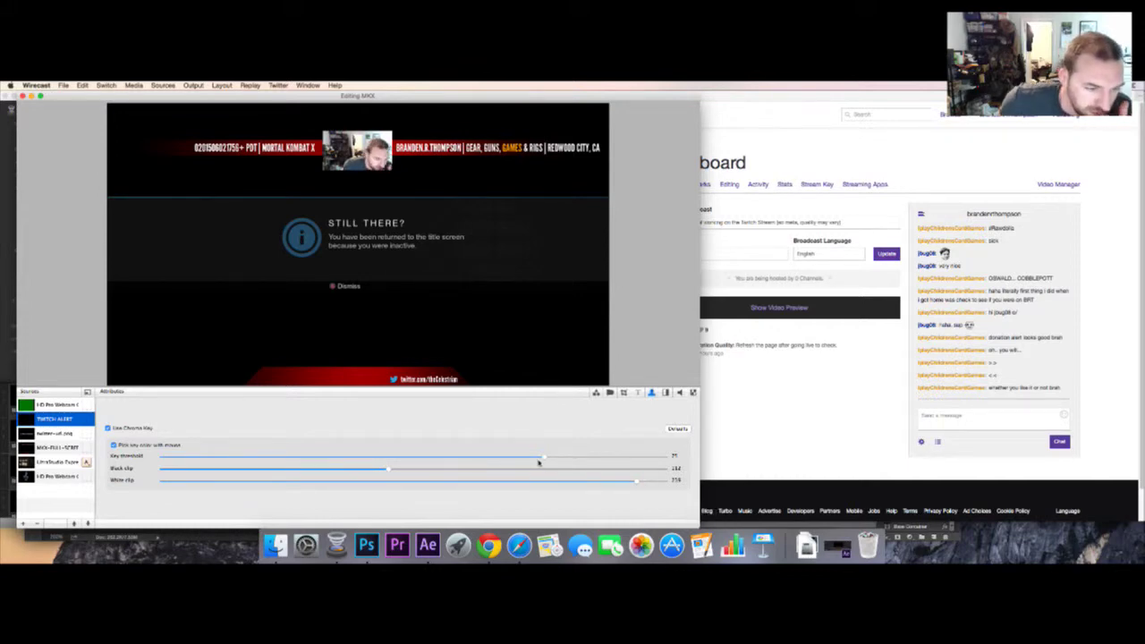
- Bring the TwitchAlerts window in front of the Twitch dashboard and queue one more test donation alert
left_click(778, 403)
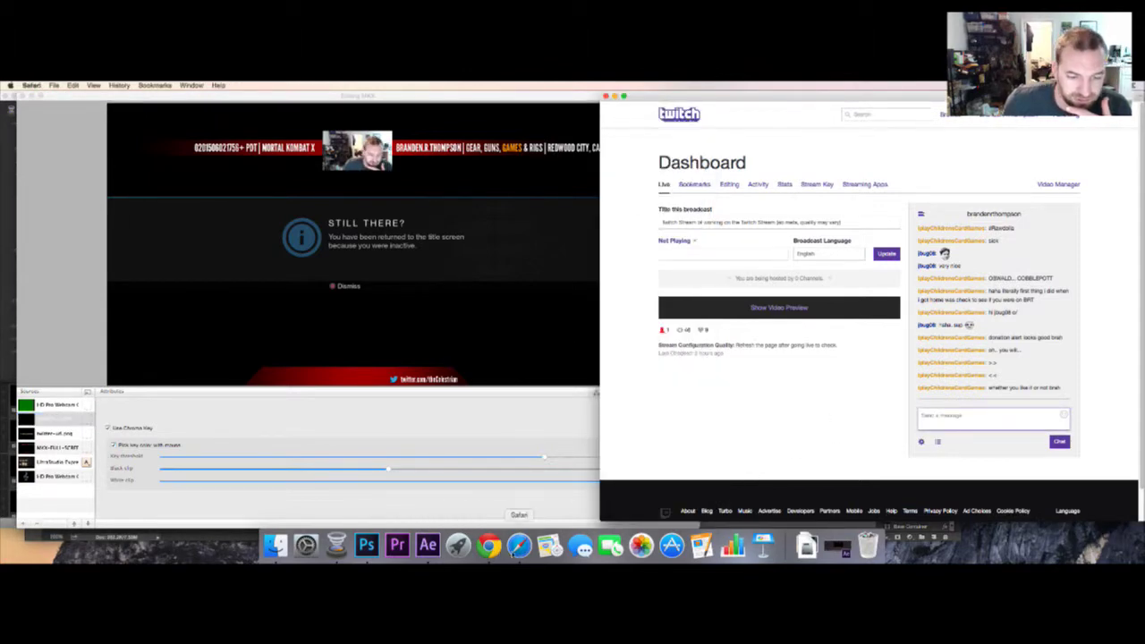
left_click(519, 544)
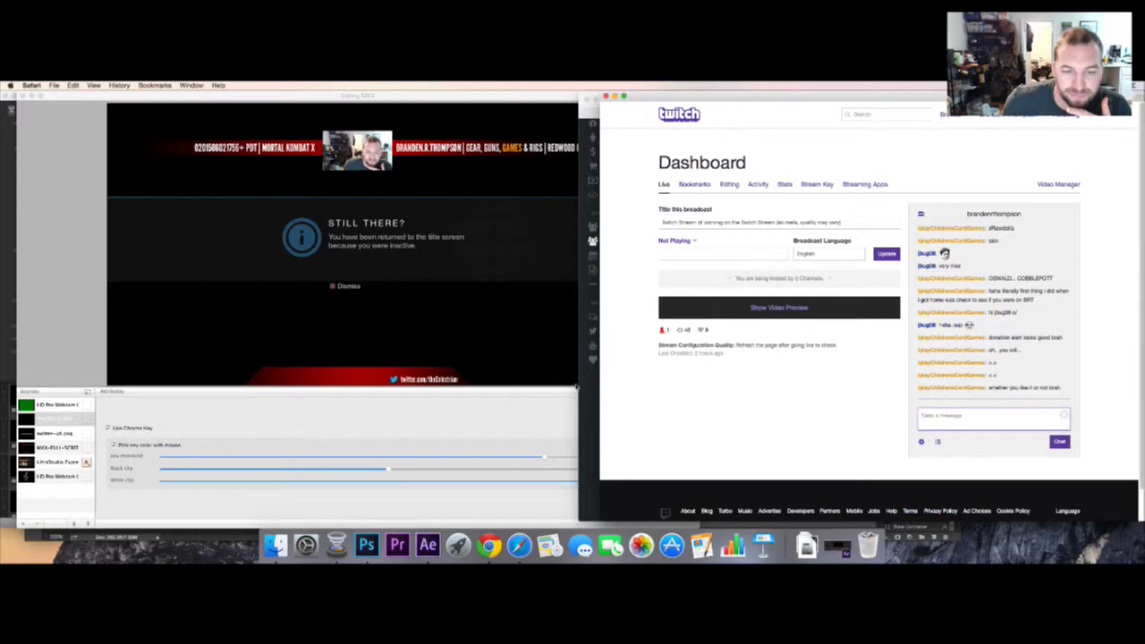
left_click(581, 391)
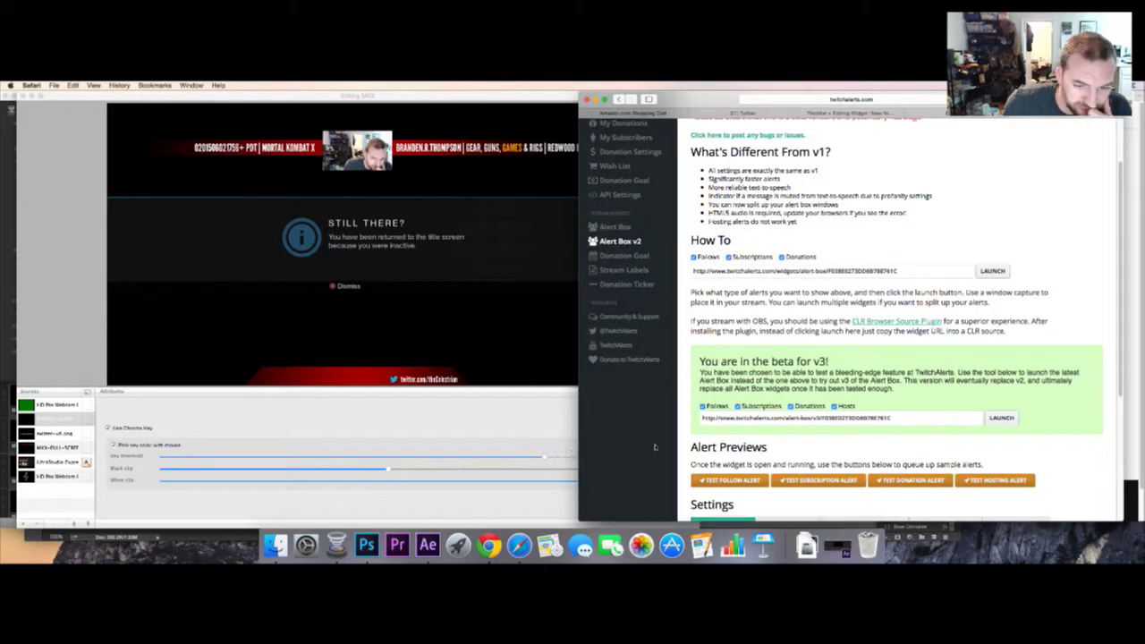
left_click(942, 480)
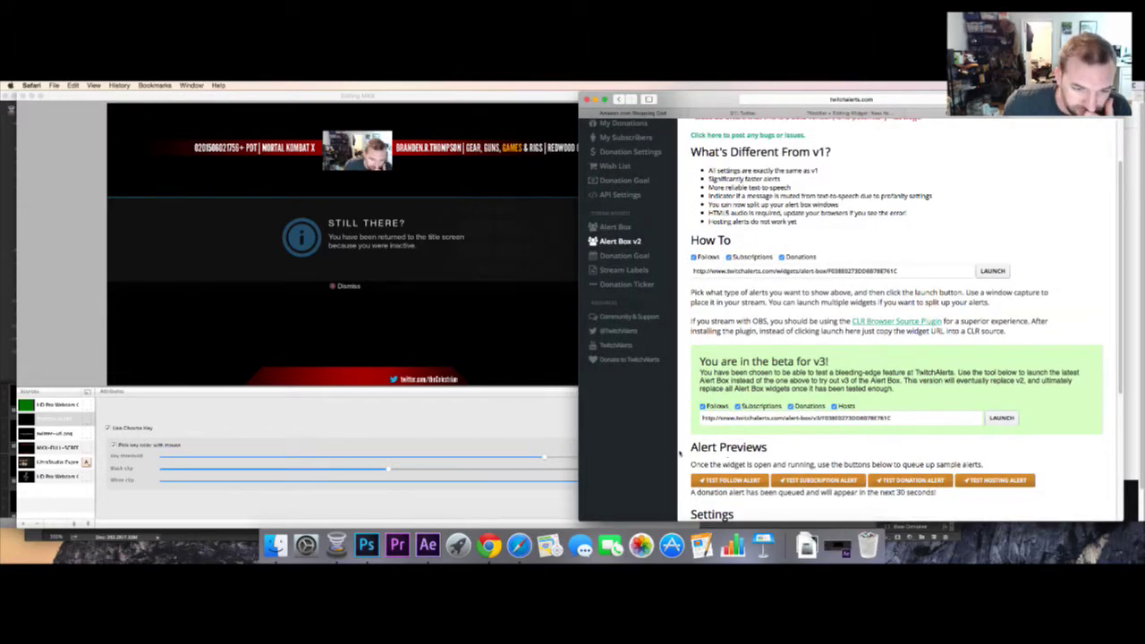
- In Wirecast, raise the TWITCH ALERT key threshold to 100 and readjust the black clip to about 120
left_click(554, 440)
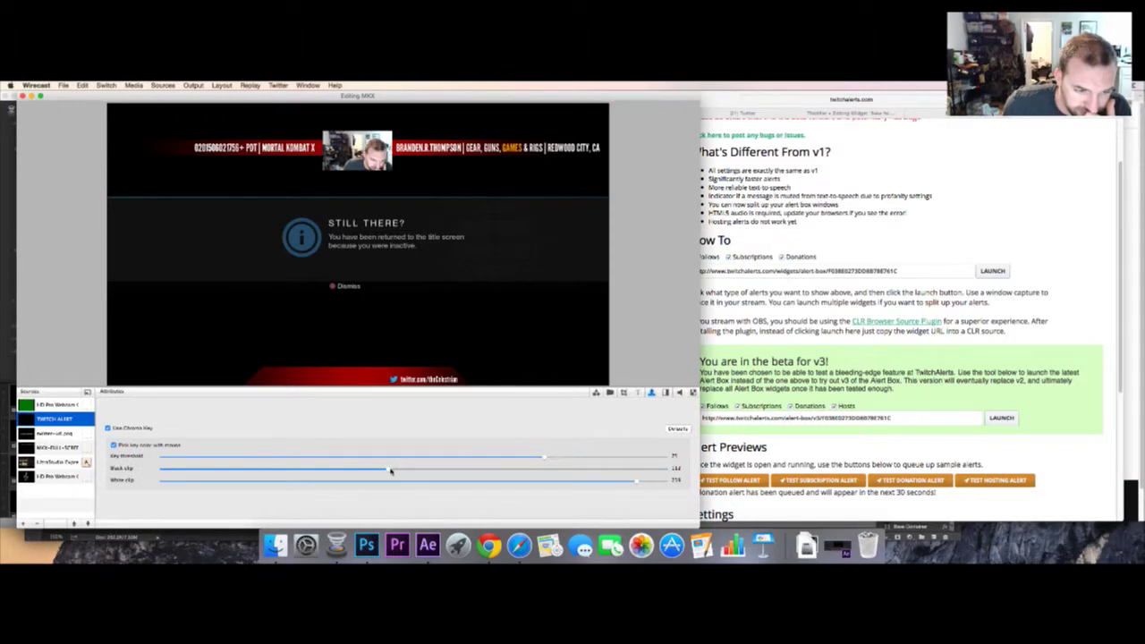
left_click_drag(390, 472, 440, 473)
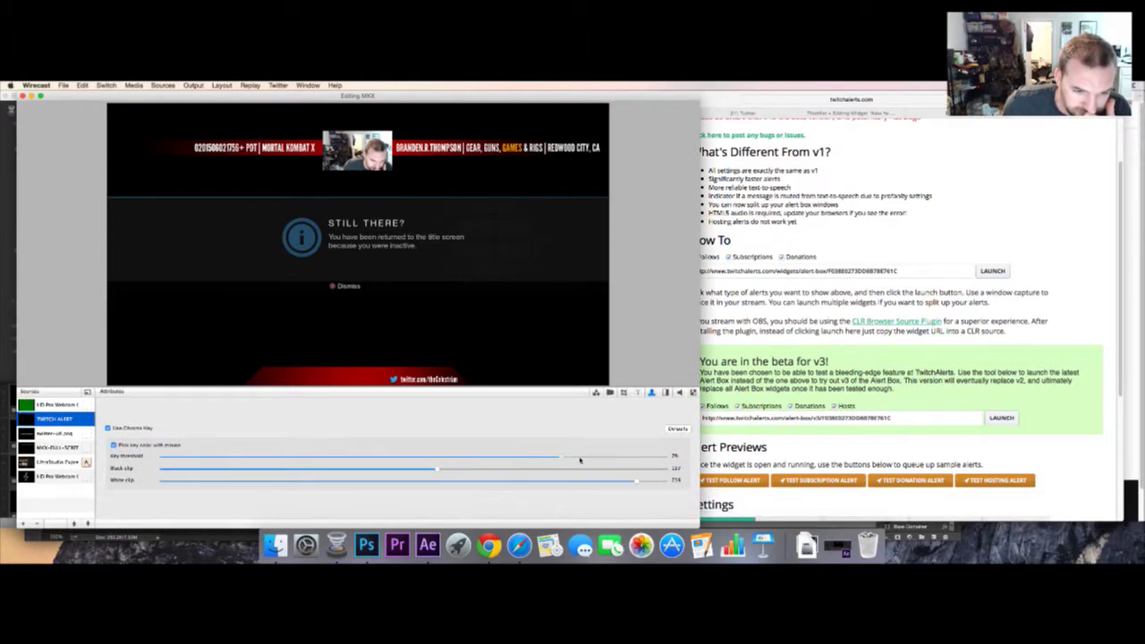
left_click_drag(579, 460, 694, 465)
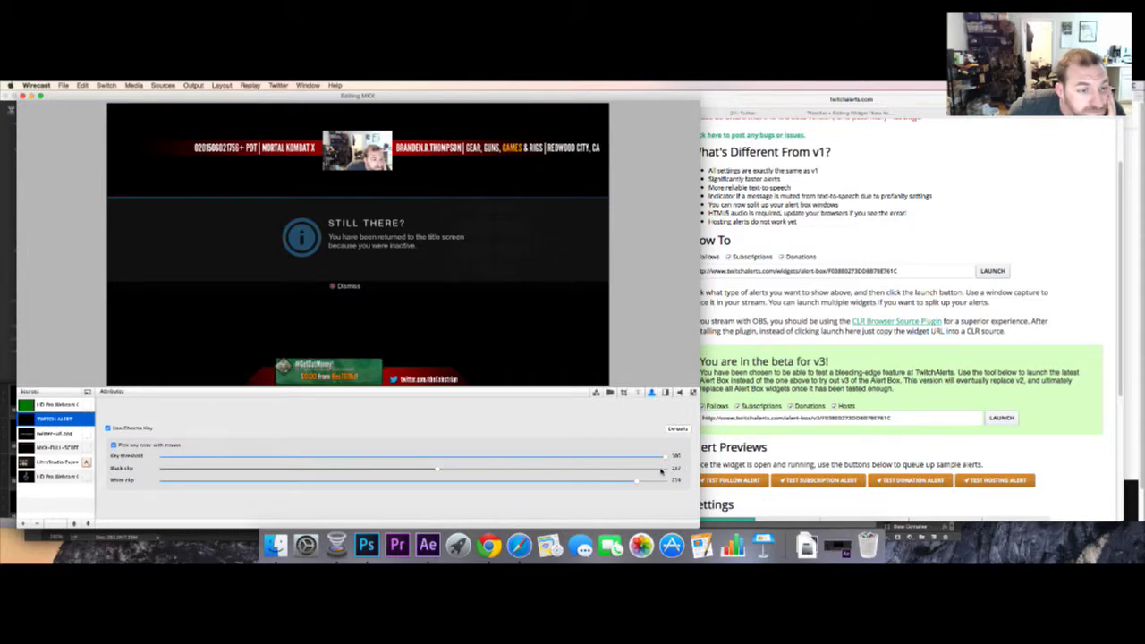
left_click(662, 470)
left_click_drag(662, 470, 402, 473)
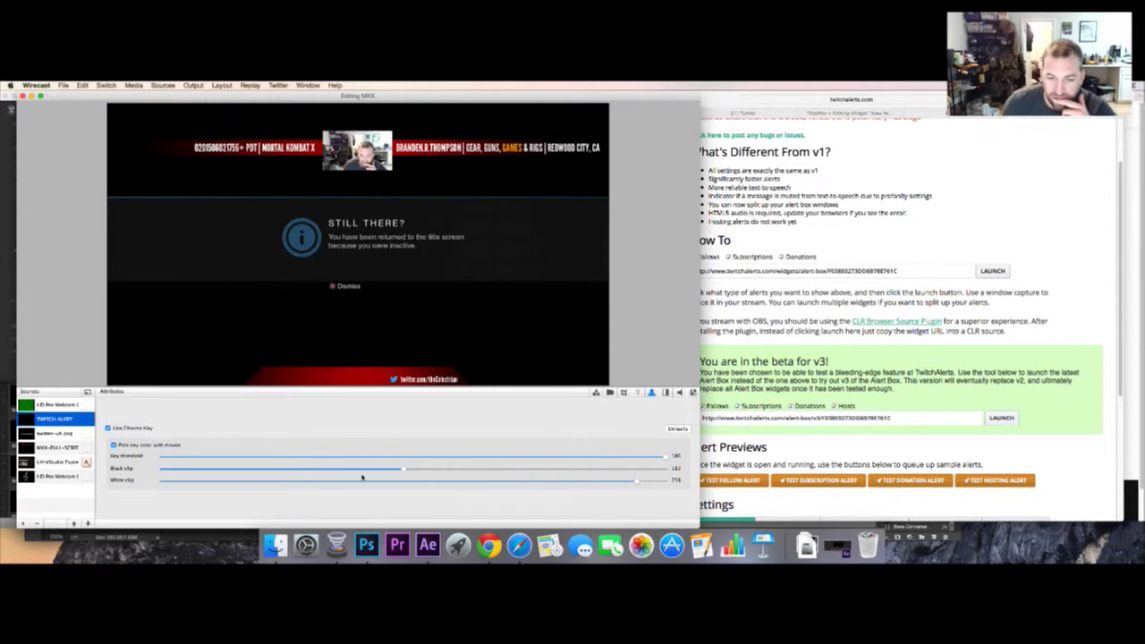
- Return to the TwitchAlerts page in Safari and go down to the alert previews and settings
left_click(921, 466)
scroll(1104, 461, "down", 3)
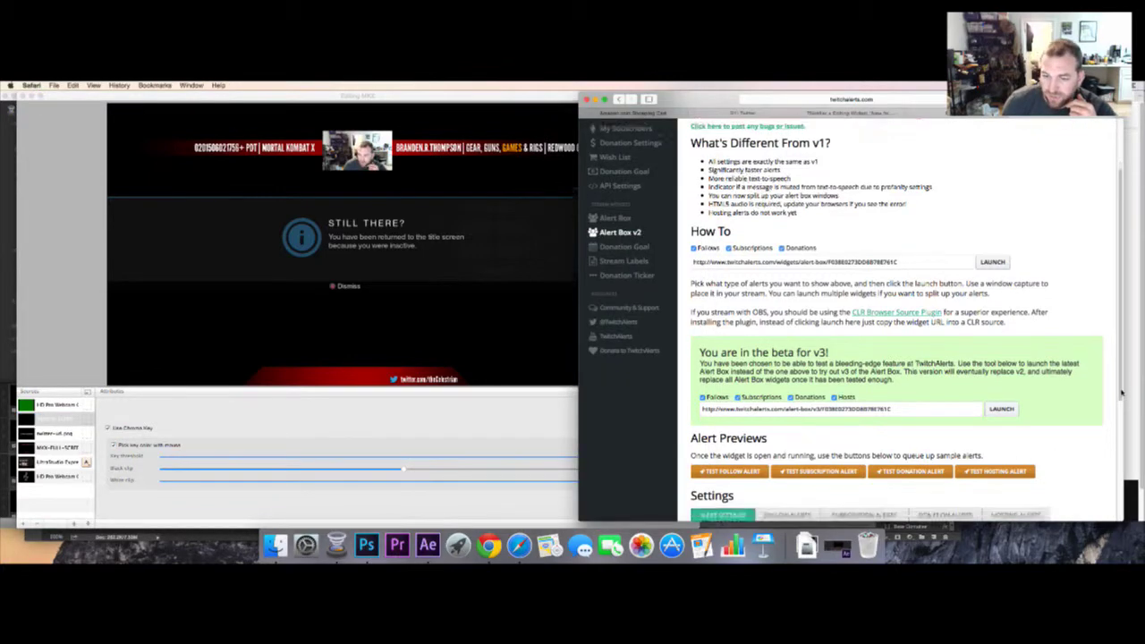